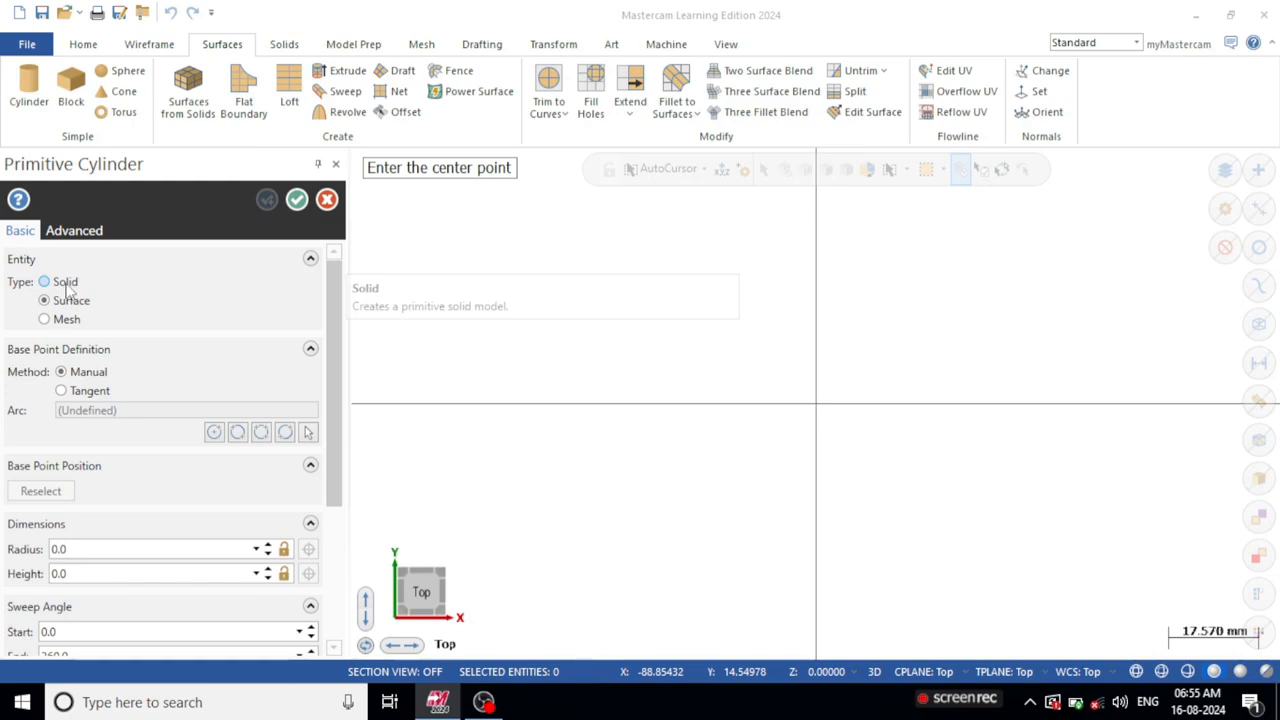
# Draw a surface cylinder centred on the origin, with a radius of about 19.2 mm and a height of about 37.3 mm.
pyautogui.moveTo(333, 337); pyautogui.dragTo(328, 389)
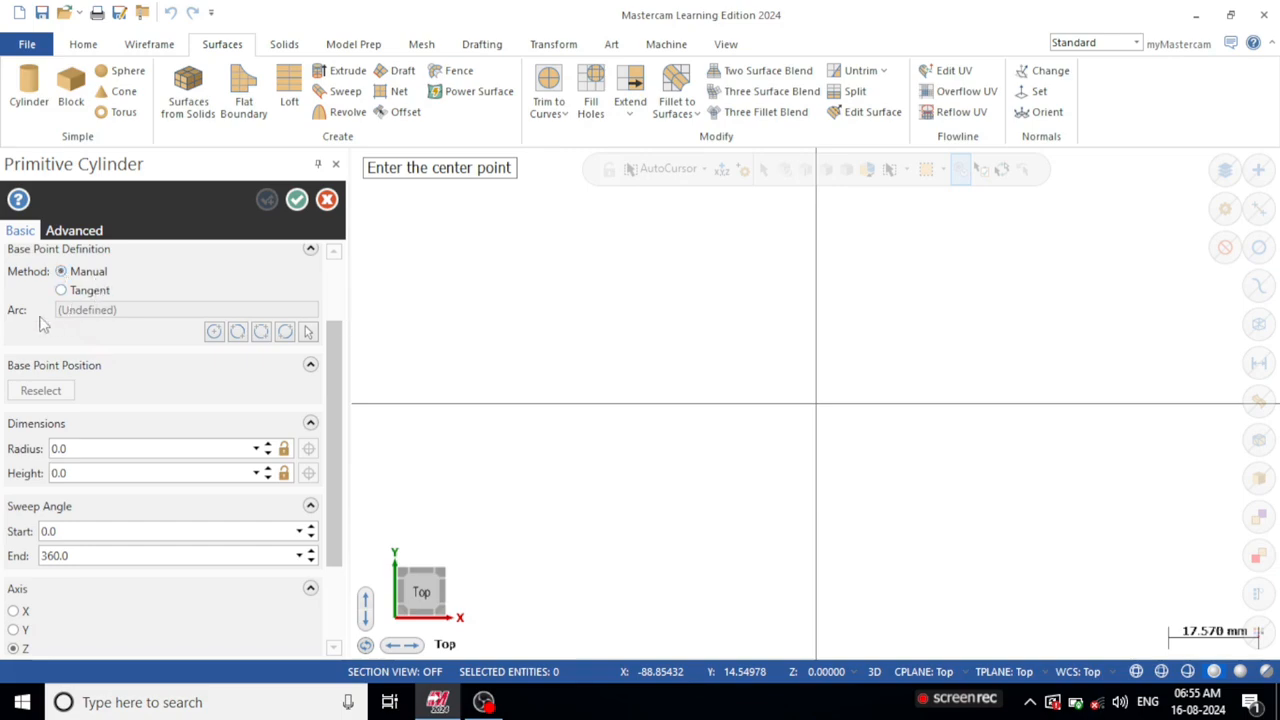
pyautogui.moveTo(344, 395); pyautogui.dragTo(338, 487)
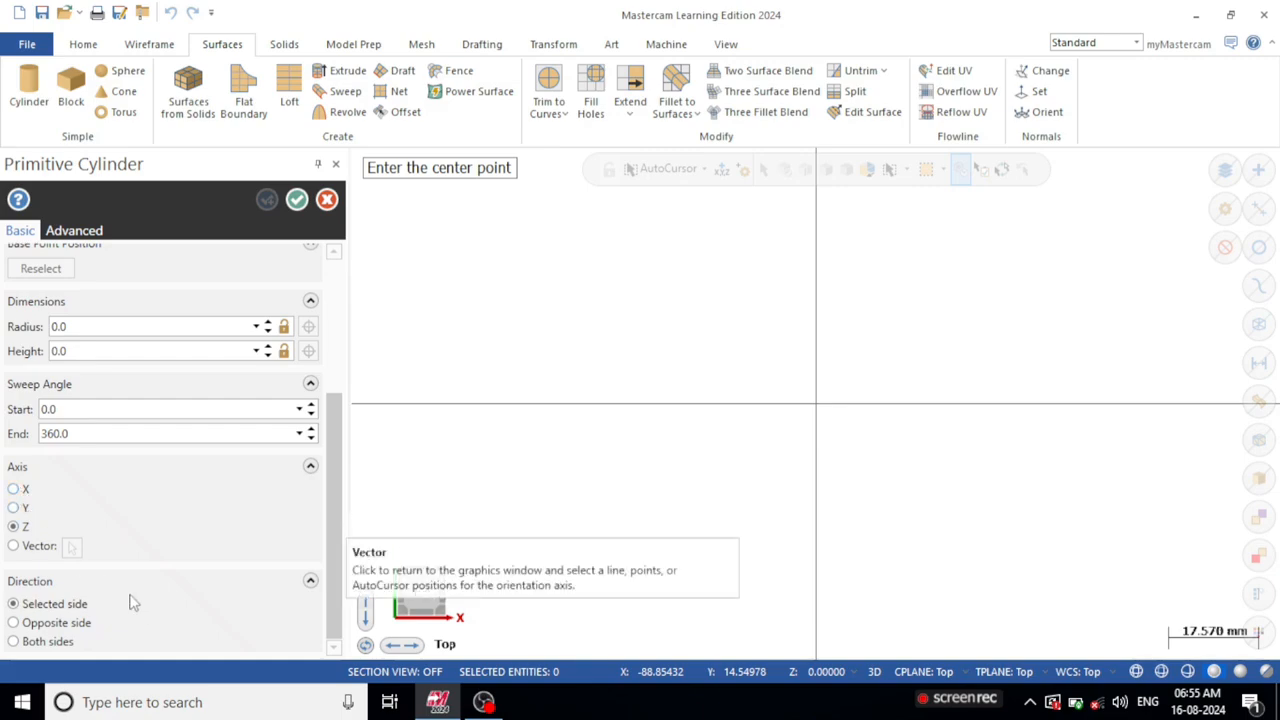
pyautogui.moveTo(334, 447); pyautogui.dragTo(354, 294)
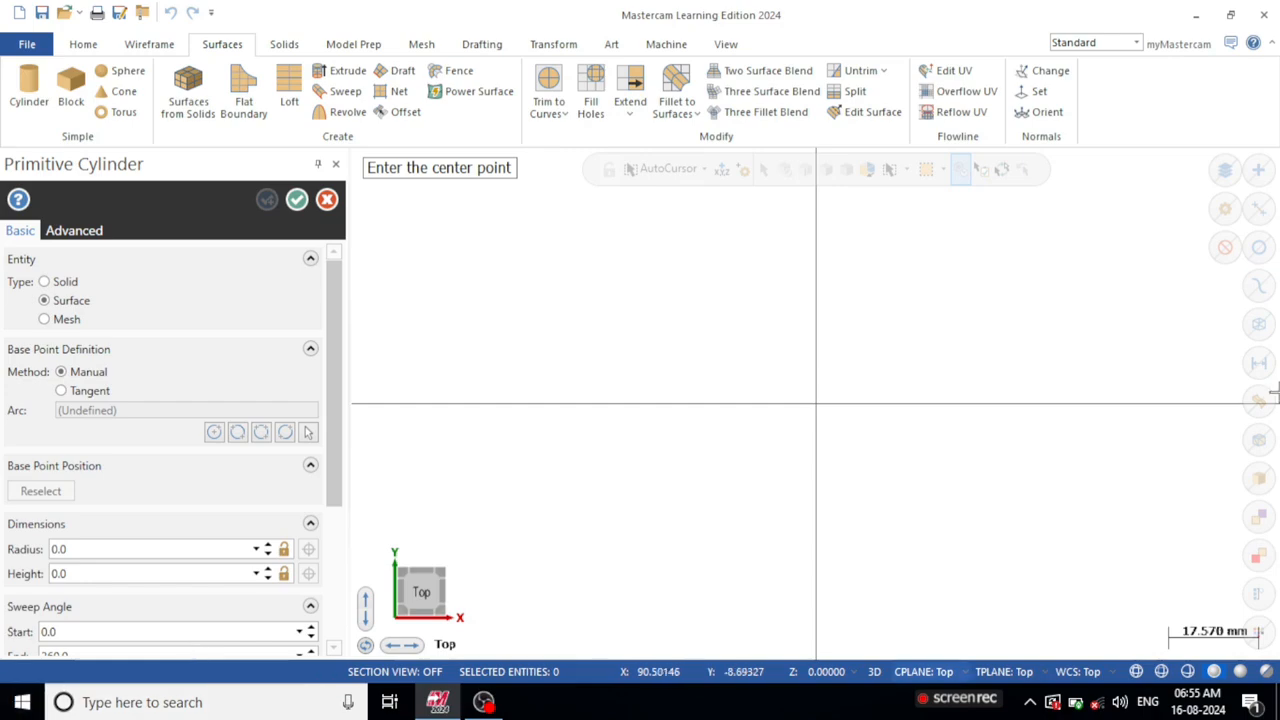
pyautogui.click(824, 411)
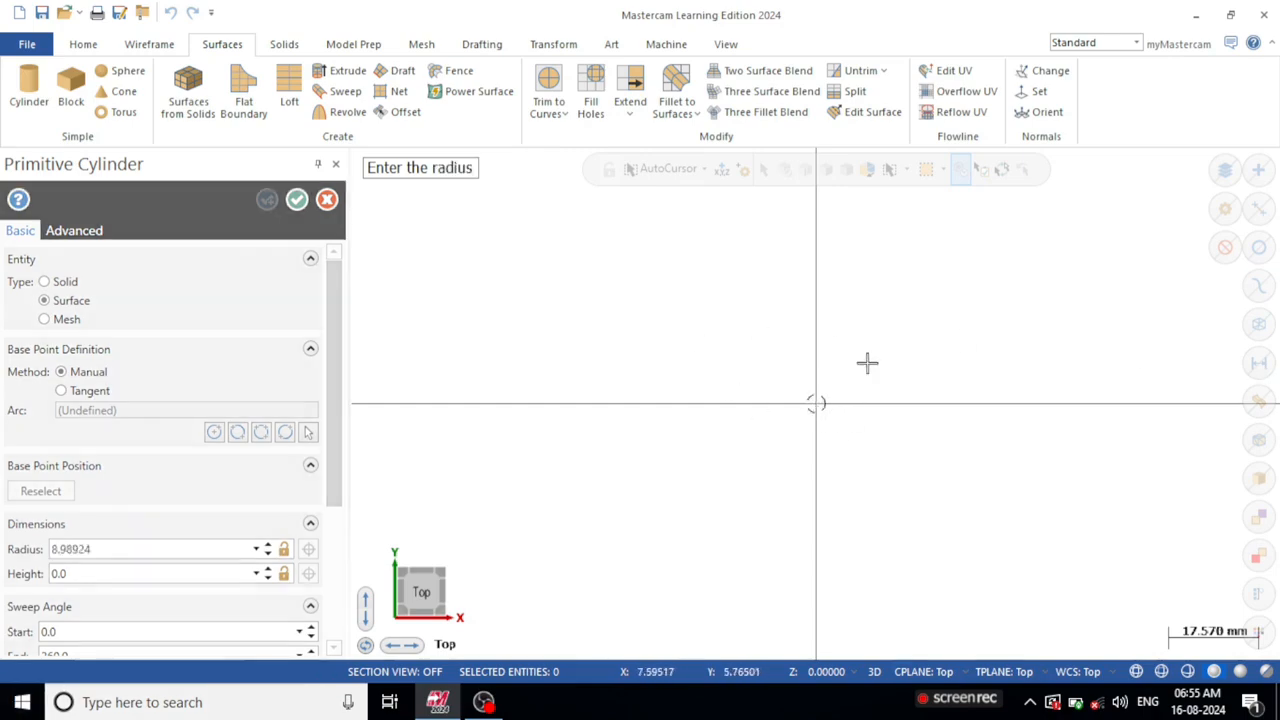
pyautogui.click(890, 340)
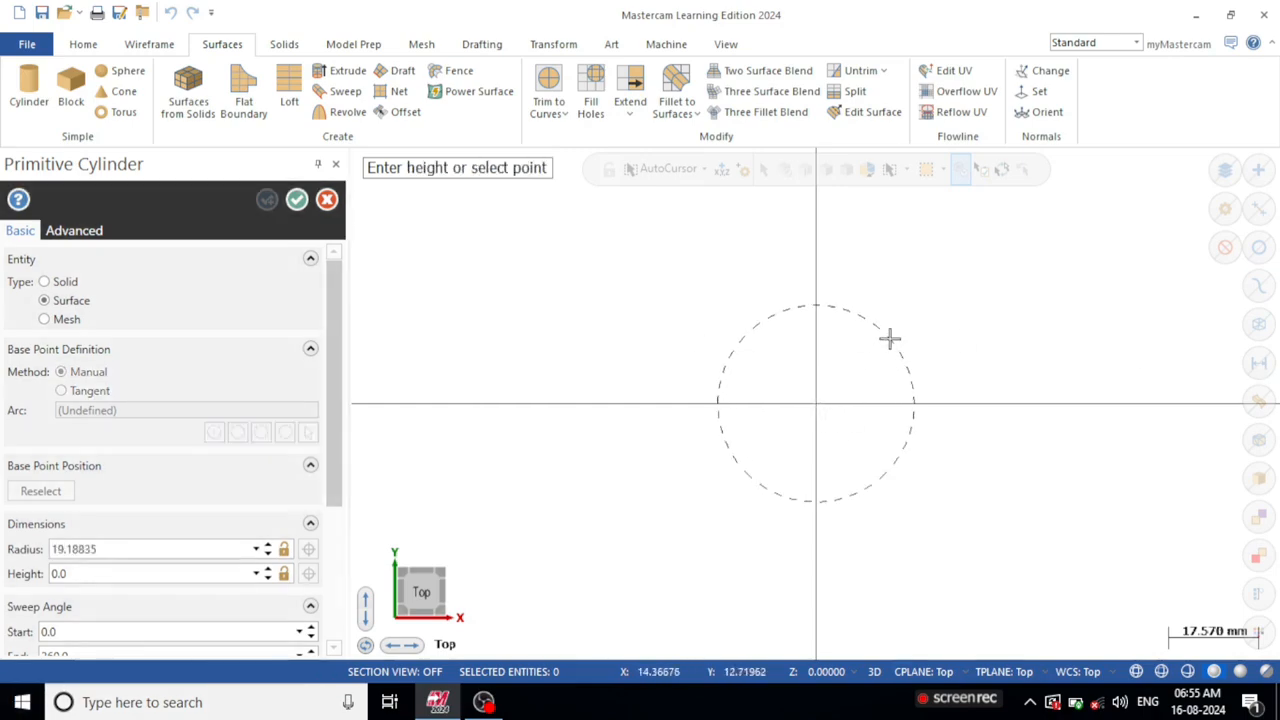
pyautogui.moveTo(890, 340); pyautogui.dragTo(814, 397, button='middle')
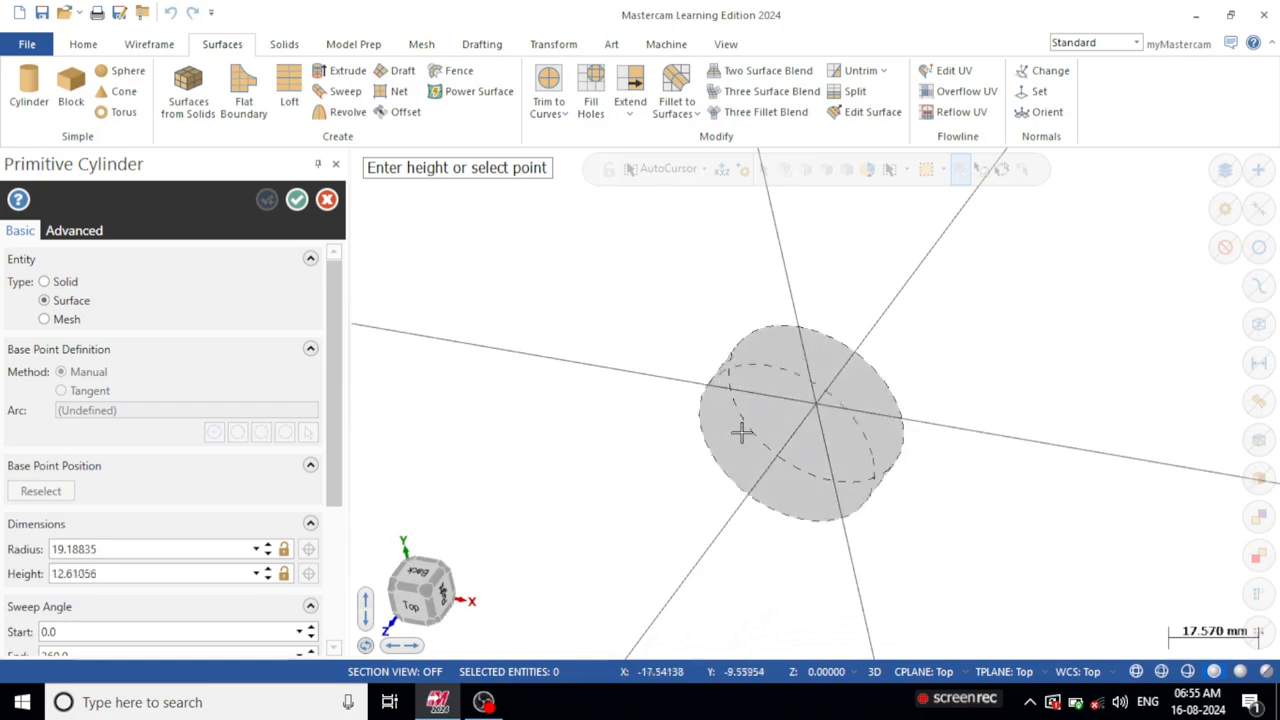
pyautogui.click(676, 476)
pyautogui.moveTo(857, 451); pyautogui.dragTo(894, 300, button='middle')
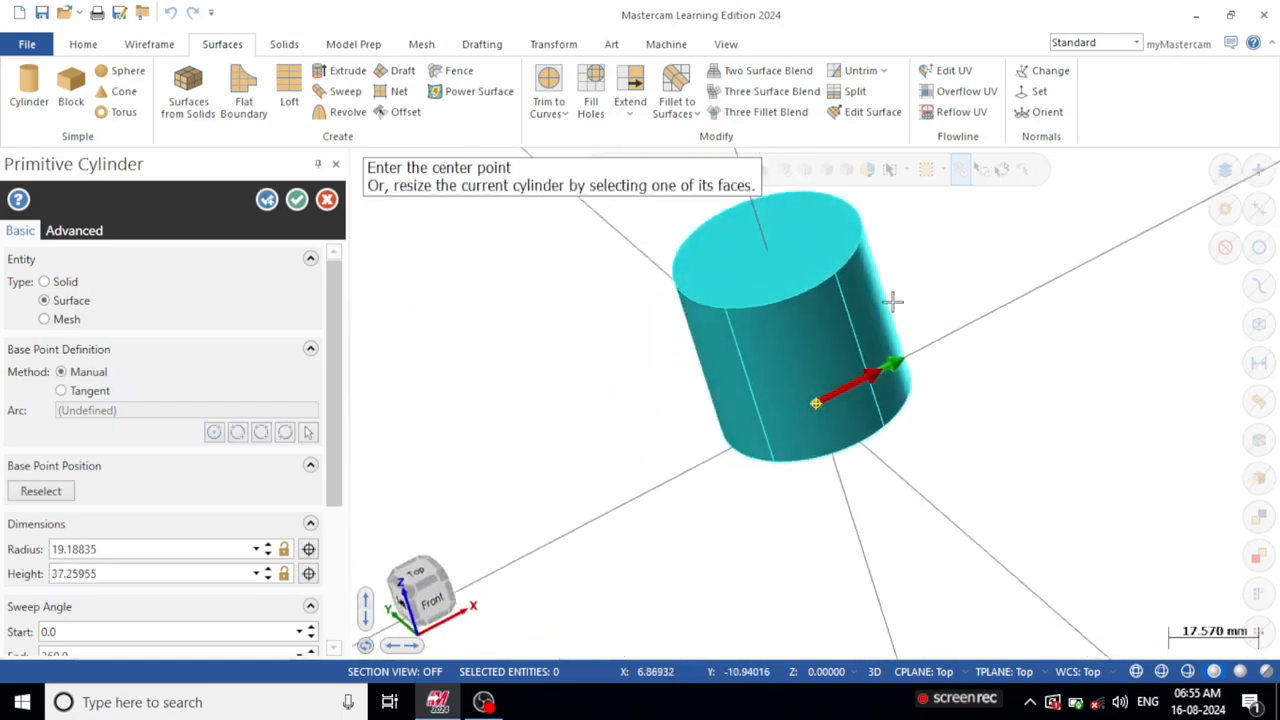
pyautogui.rightClick(527, 318)
pyautogui.click(580, 482)
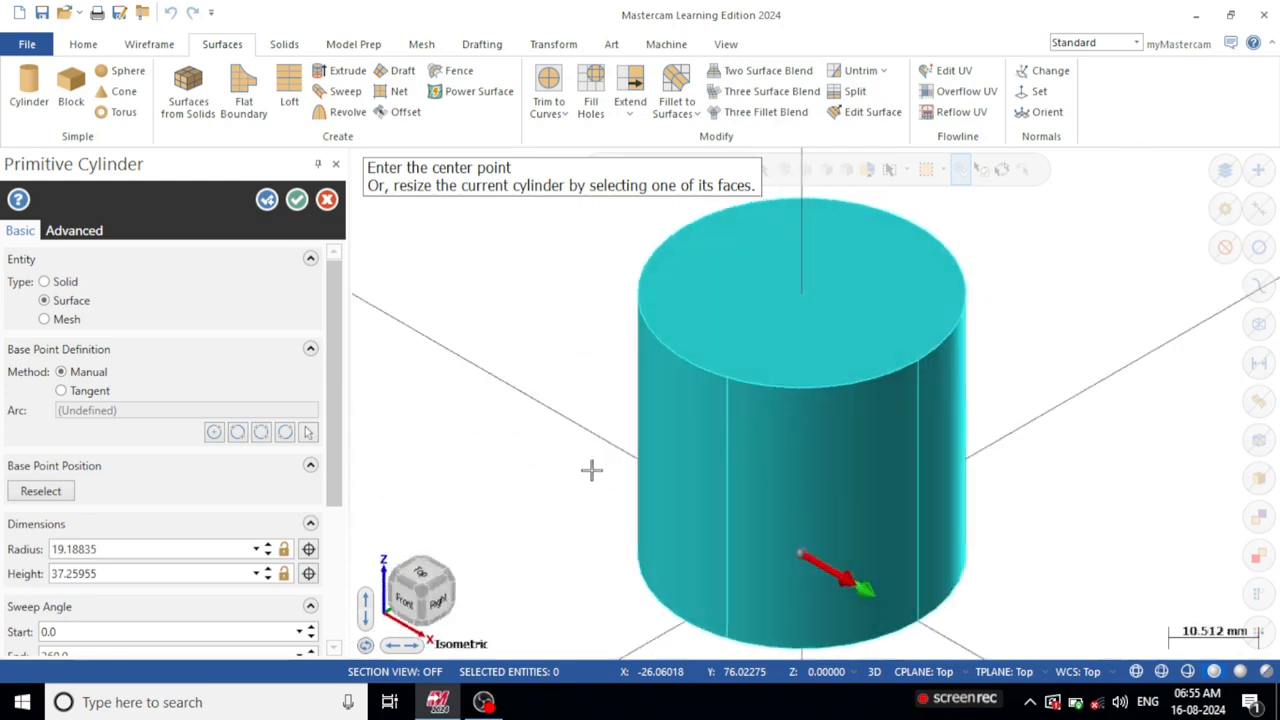
pyautogui.scroll(-1, 551, 342)
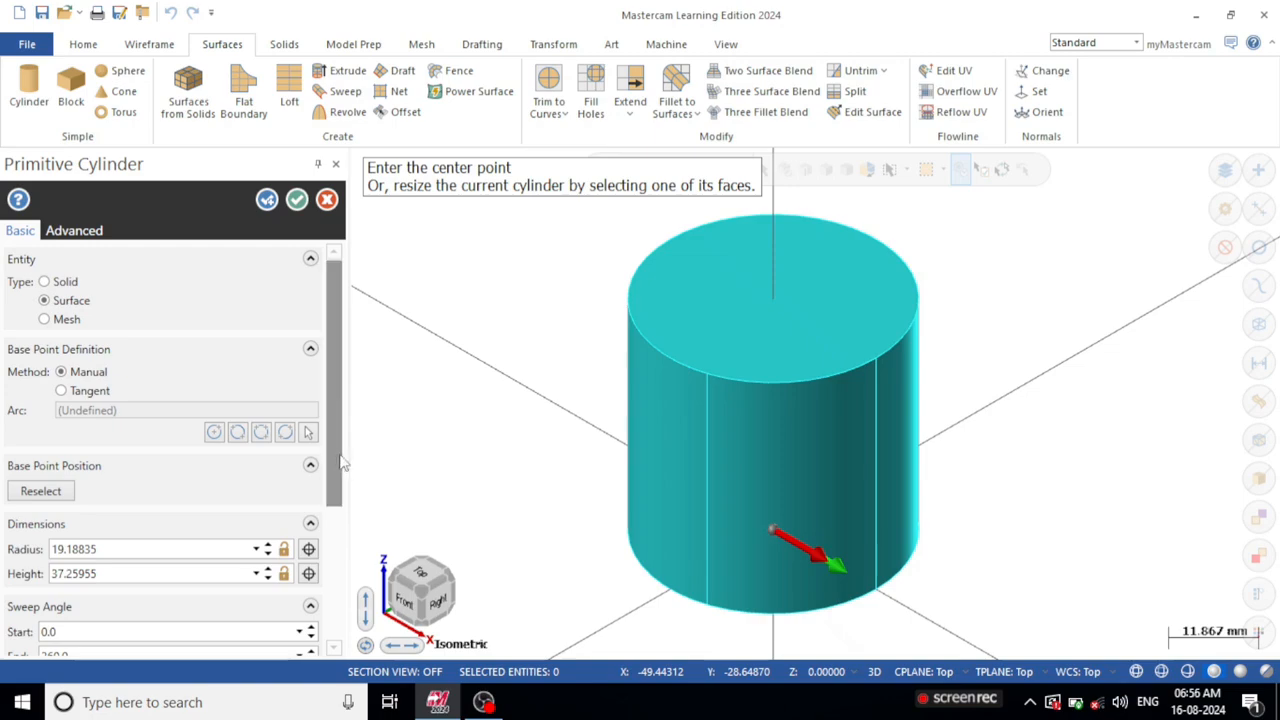
# Set the cylinder's radius to 20 mm.
pyautogui.moveTo(336, 460); pyautogui.dragTo(342, 615)
pyautogui.click(50, 327)
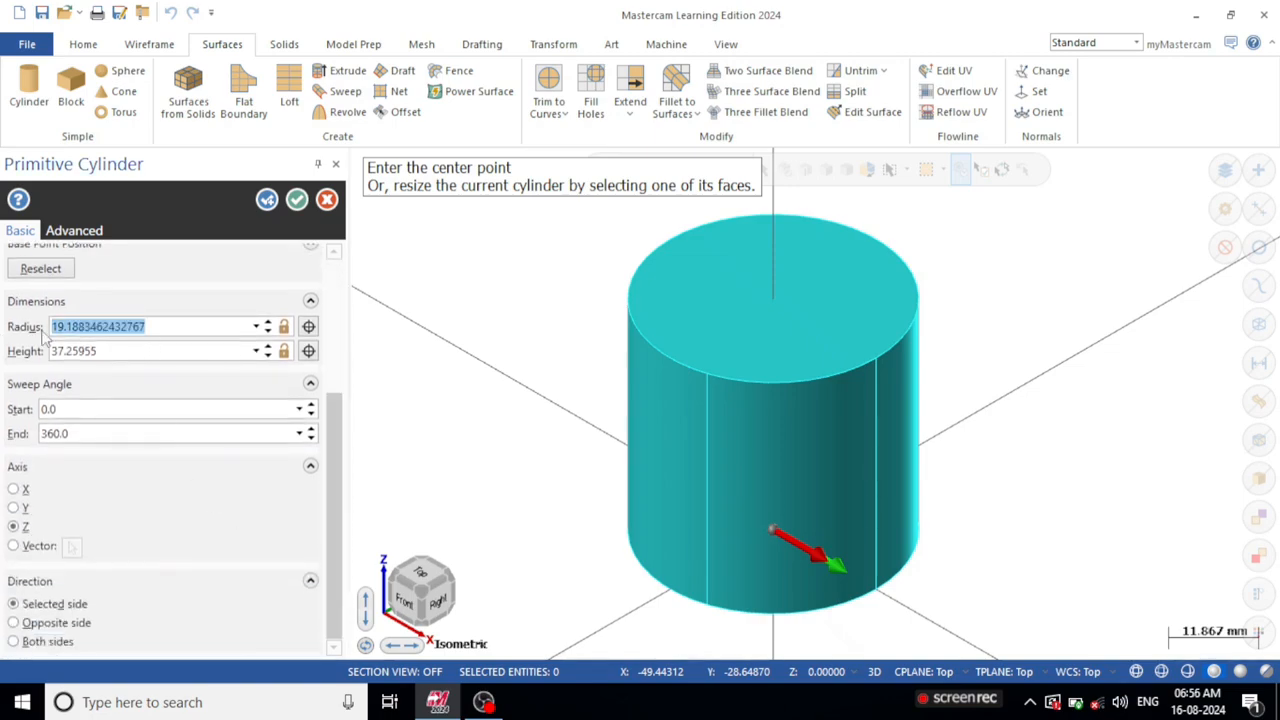
pyautogui.write('20')
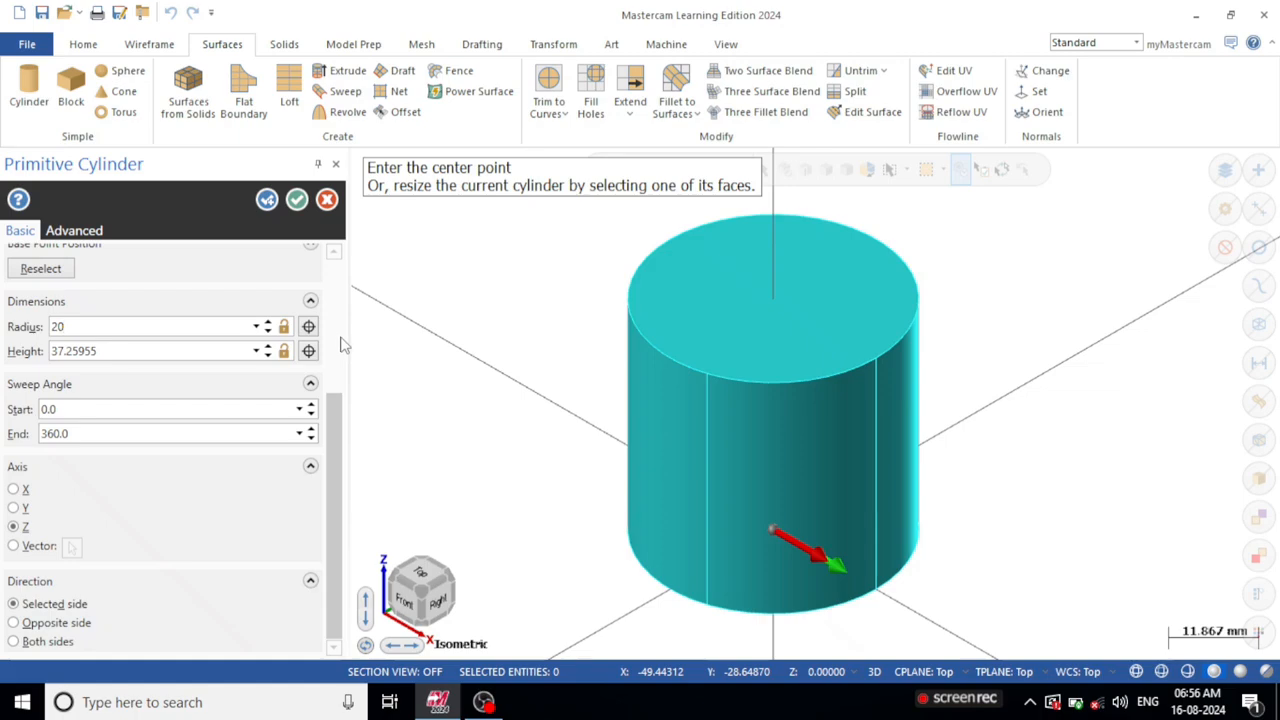
pyautogui.press('Return')
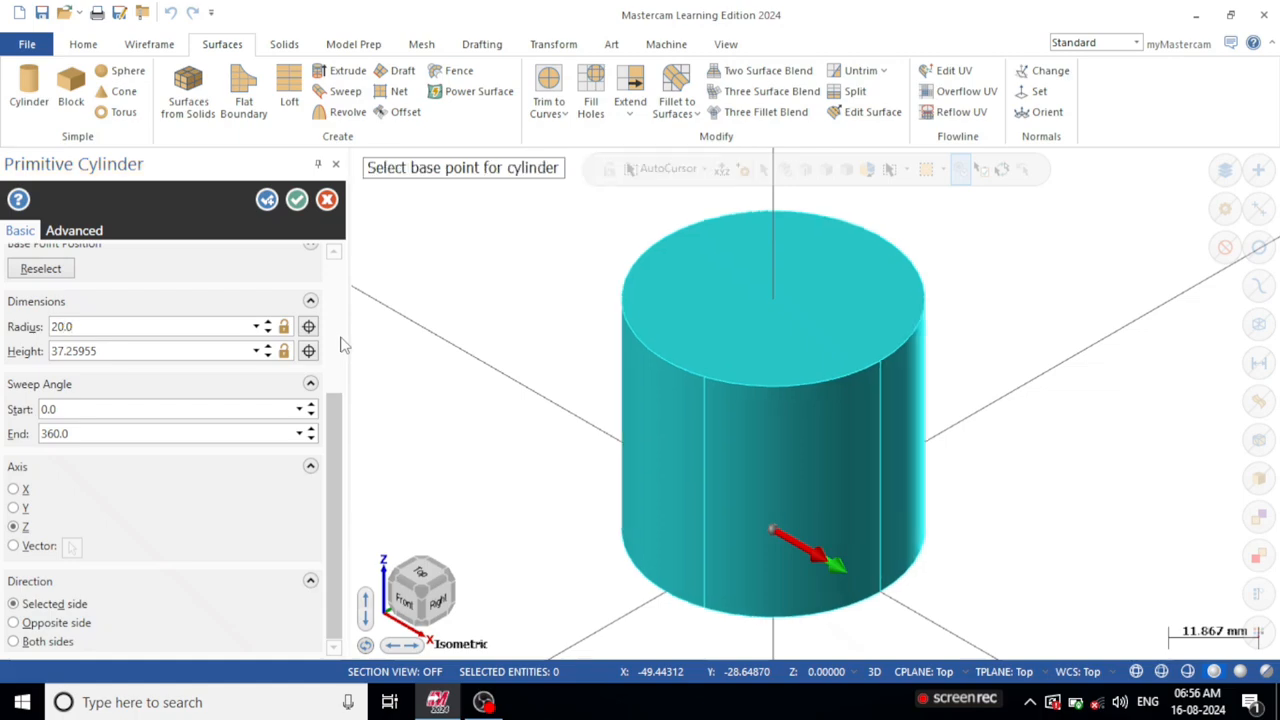
# Re-pick the cylinder's radius with a point in the graphics window at about 23.5 mm.
pyautogui.click(287, 332)
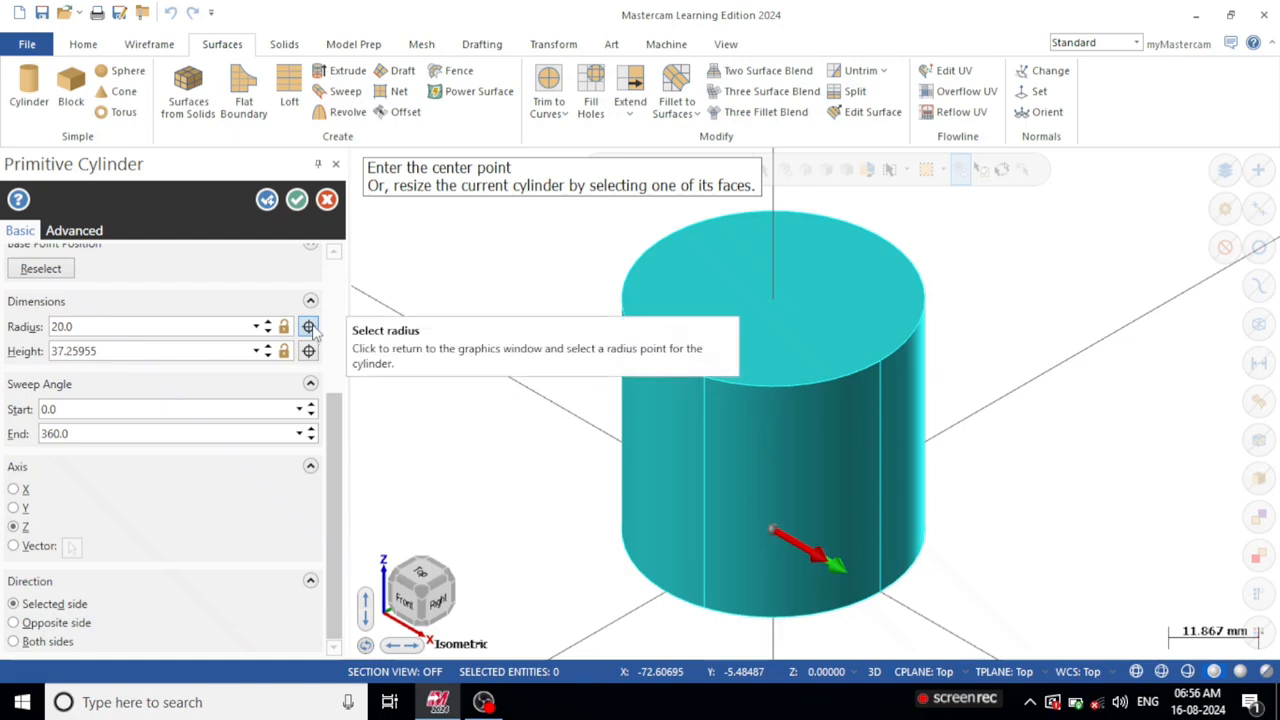
pyautogui.click(309, 327)
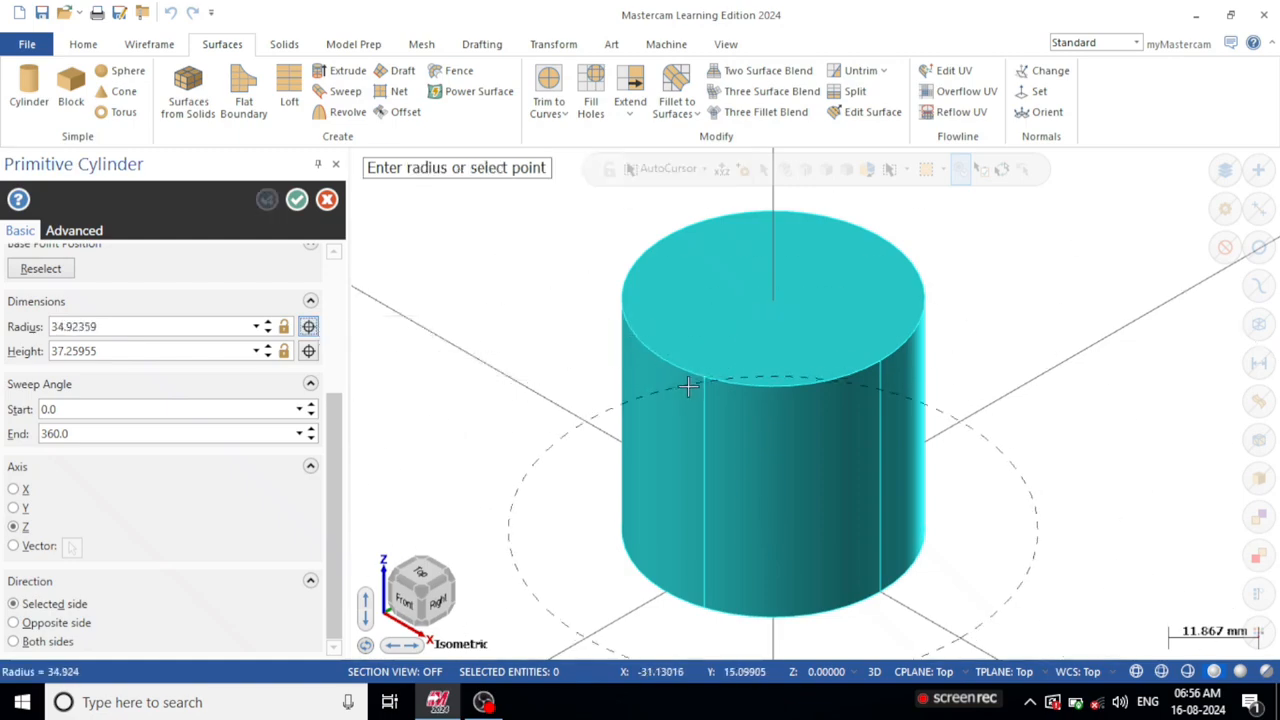
pyautogui.click(772, 427)
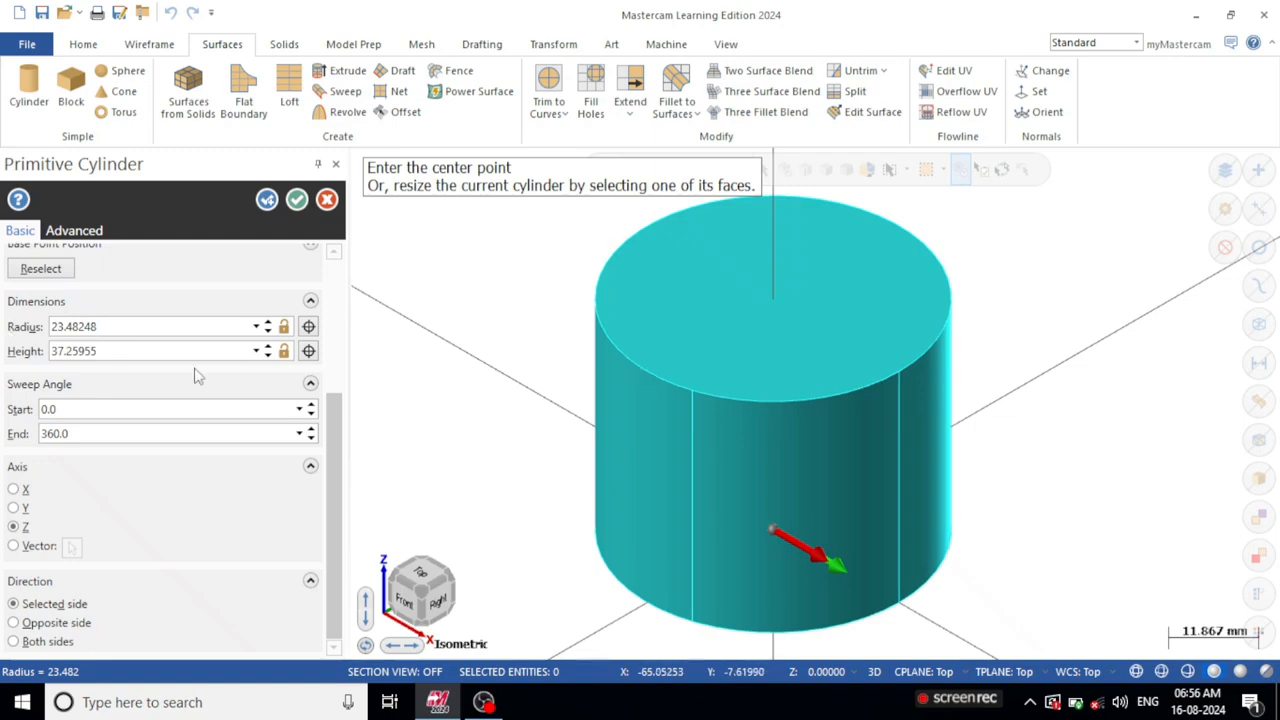
# Set the cylinder's height to 40 mm, and re-pick it with a point in the graphics window at about 19.8 mm.
pyautogui.click(150, 351)
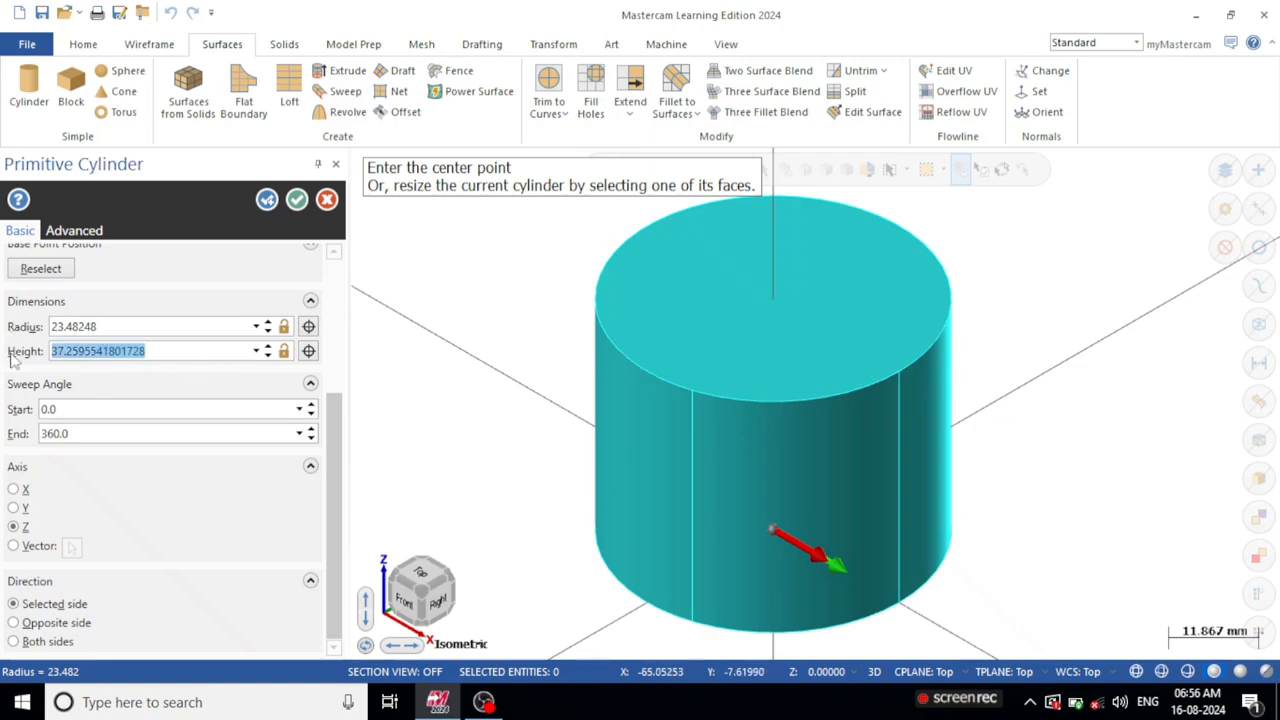
pyautogui.write('40')
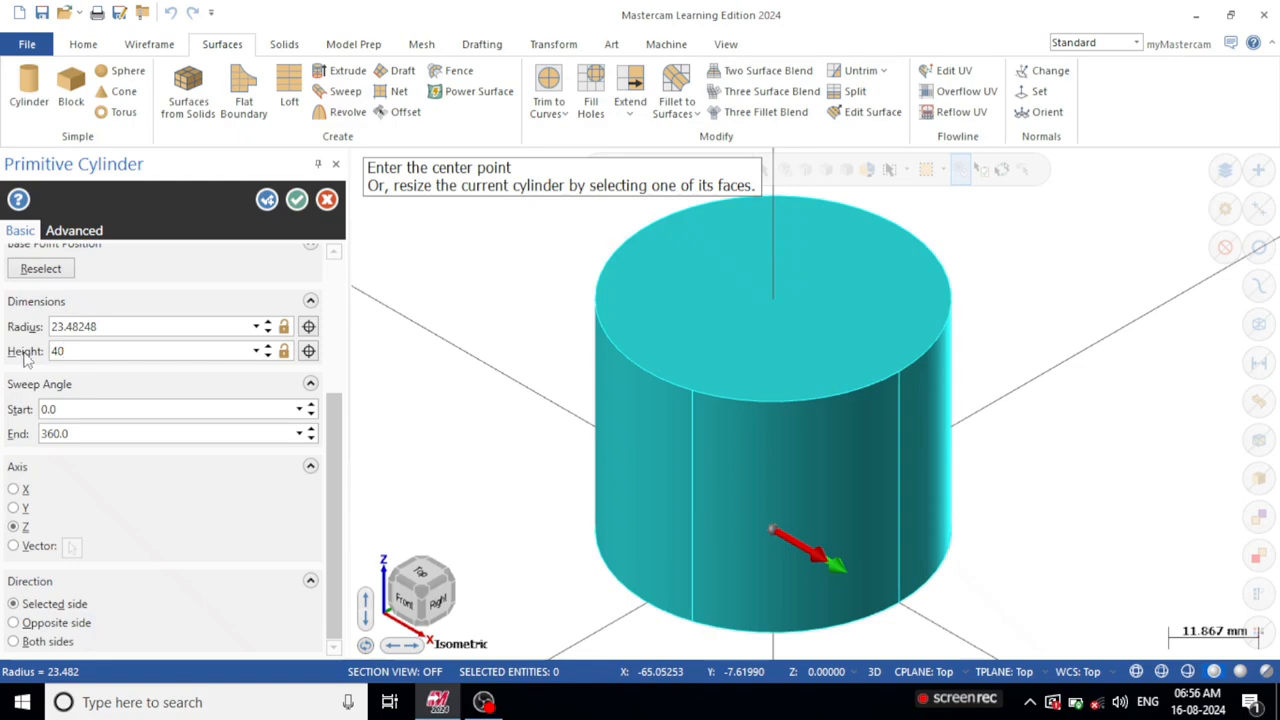
pyautogui.press('Return')
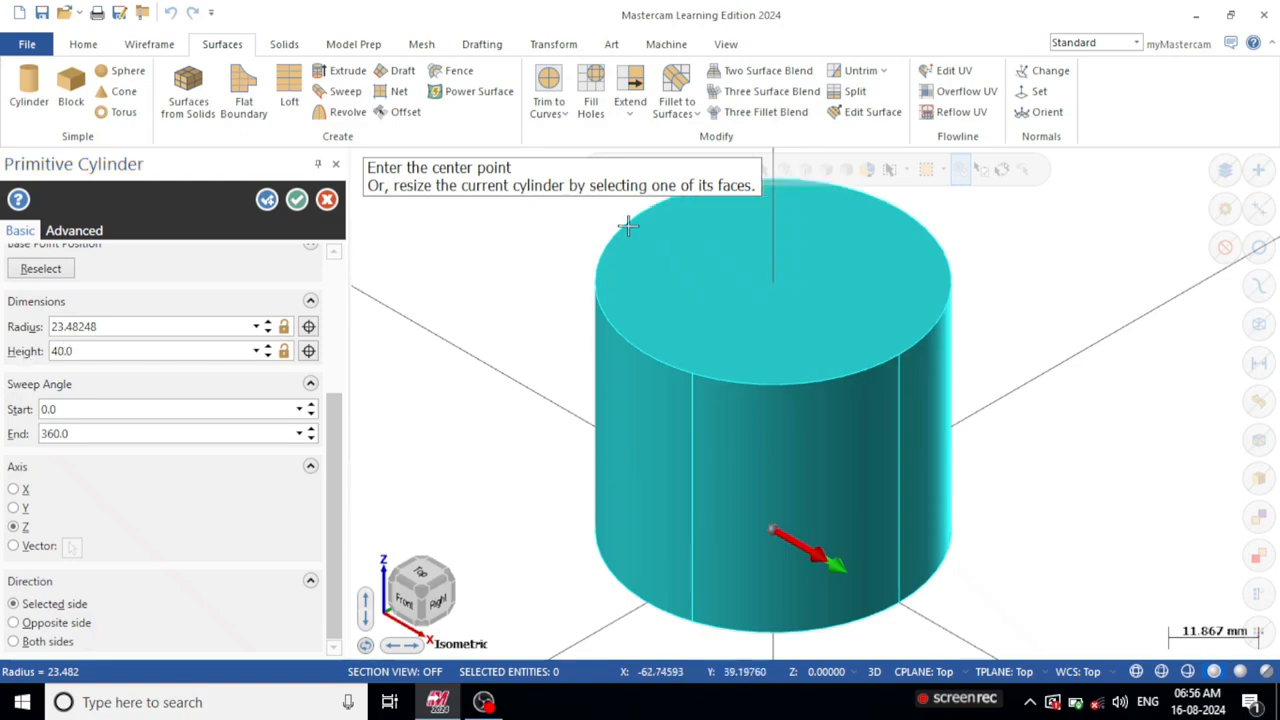
pyautogui.click(309, 352)
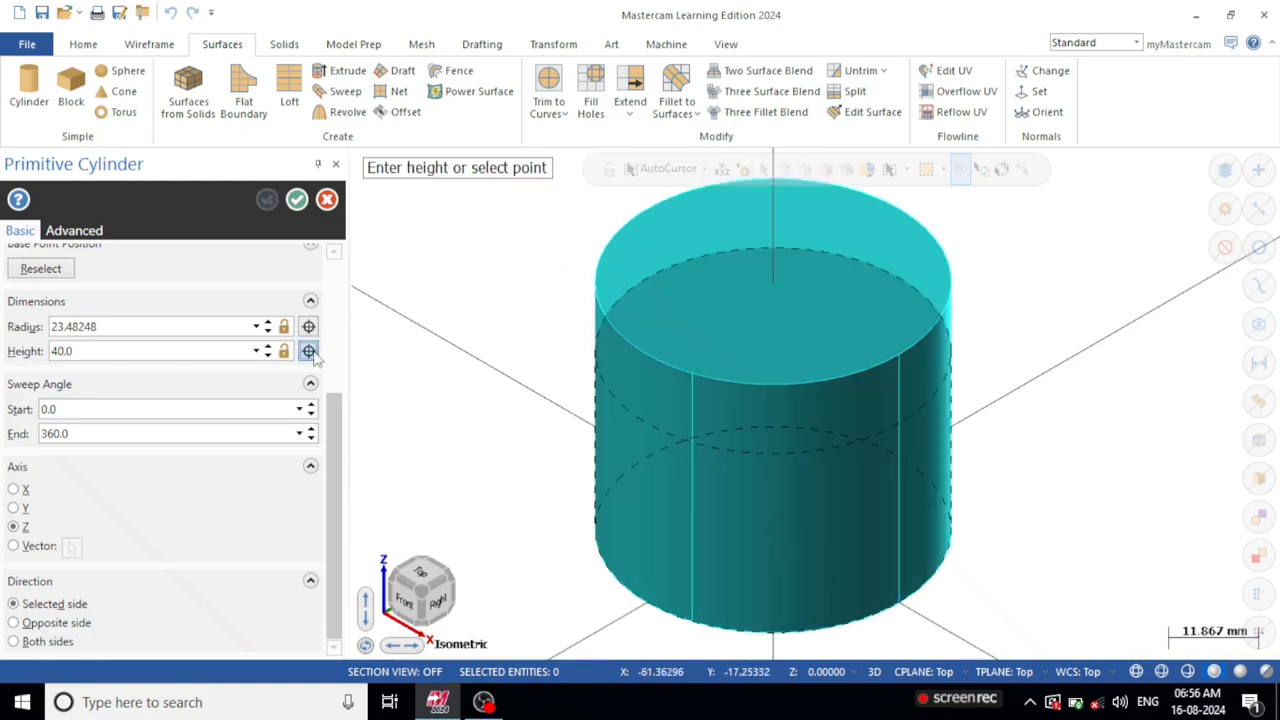
pyautogui.click(775, 407)
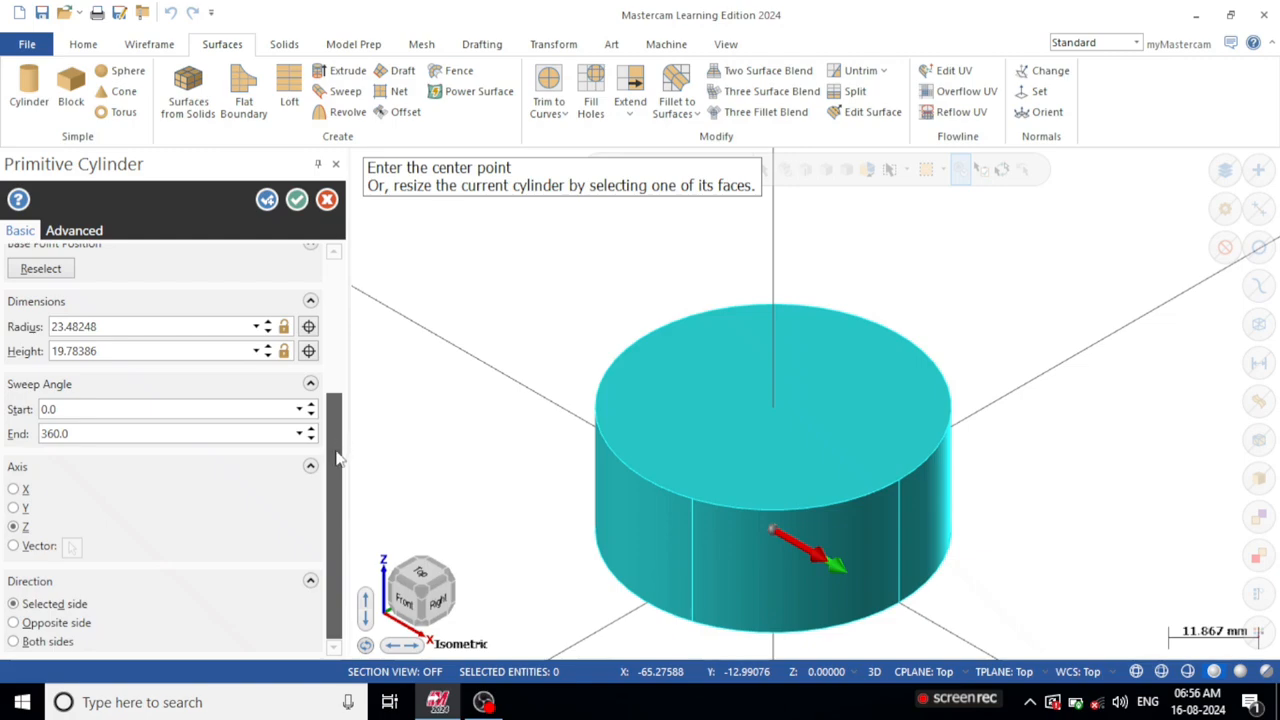
# Set the cylinder's sweep angle to start at 49 and end at 336 degrees, and return to the isometric view.
pyautogui.click(311, 405)
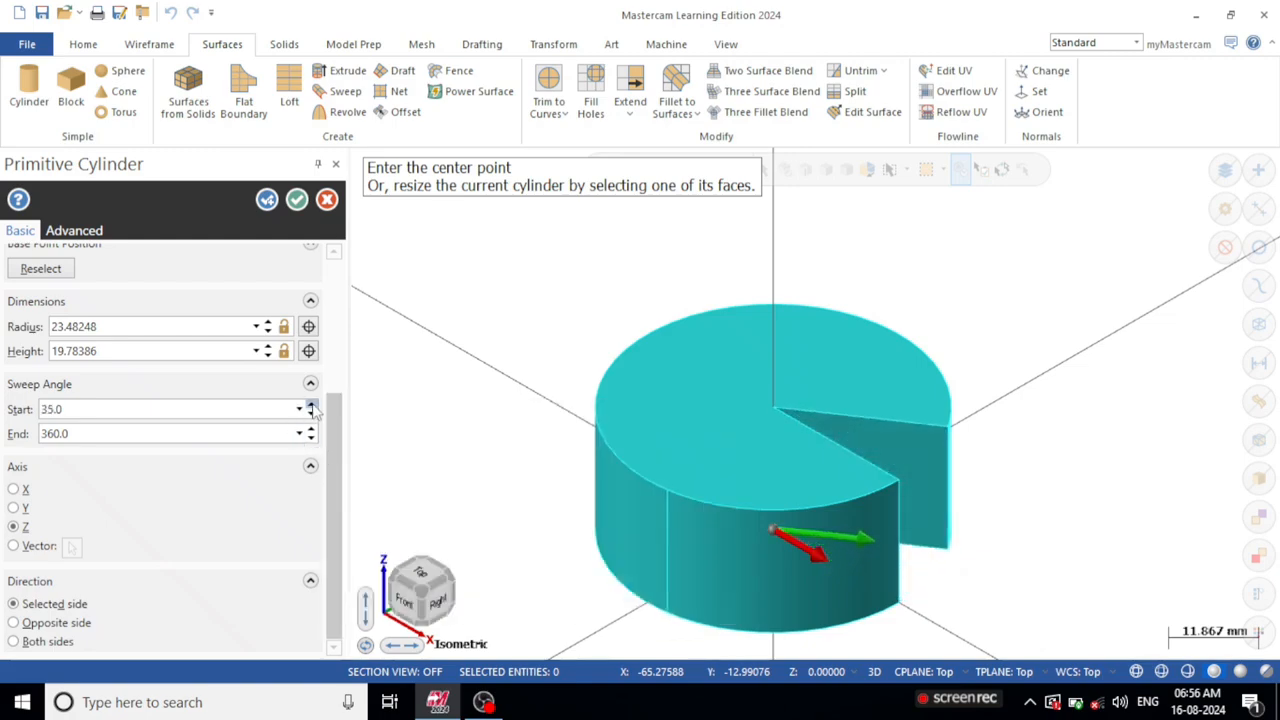
pyautogui.moveTo(781, 397); pyautogui.dragTo(751, 406, button='middle')
pyautogui.click(310, 439)
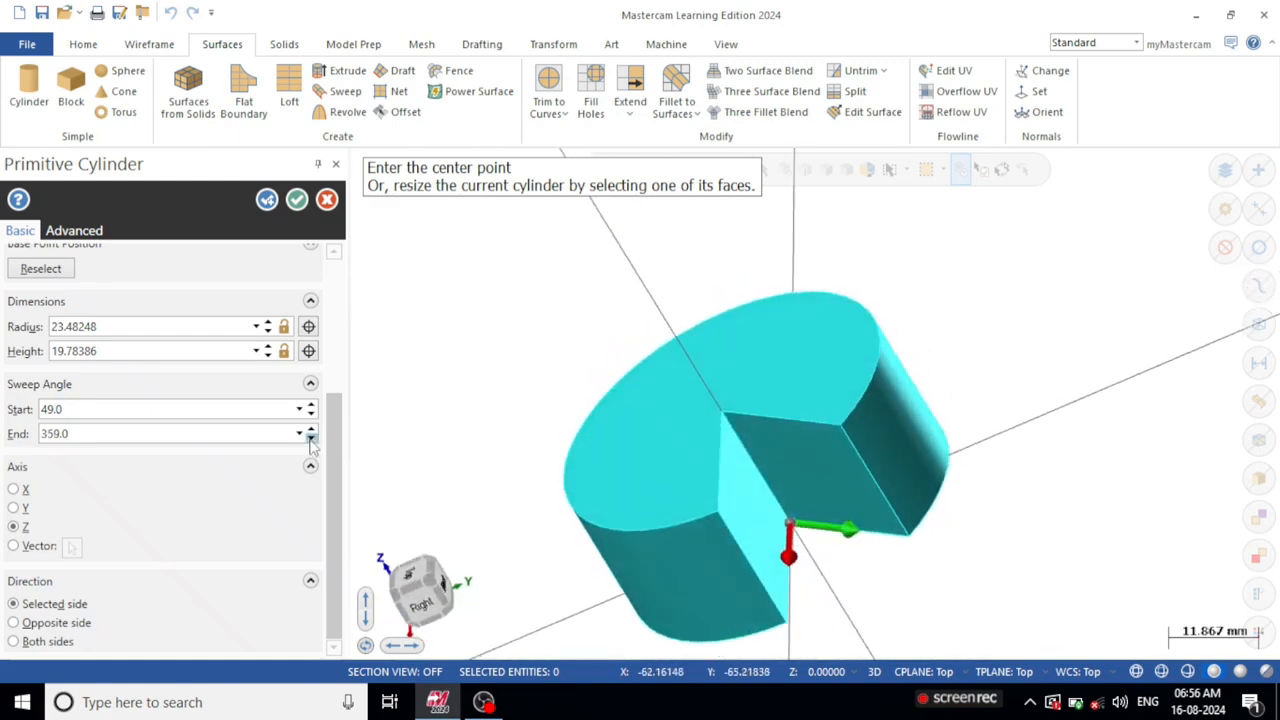
pyautogui.click(310, 439)
pyautogui.moveTo(626, 363); pyautogui.dragTo(637, 331, button='middle')
pyautogui.rightClick(512, 291)
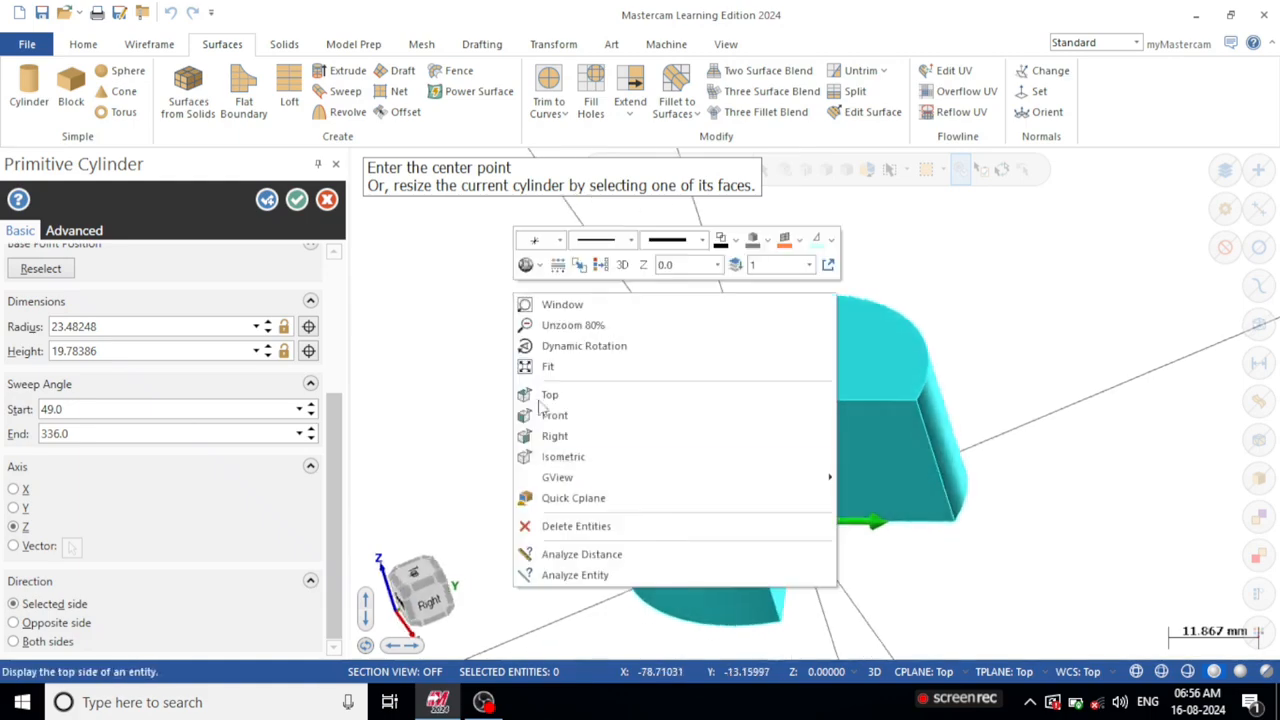
pyautogui.click(536, 453)
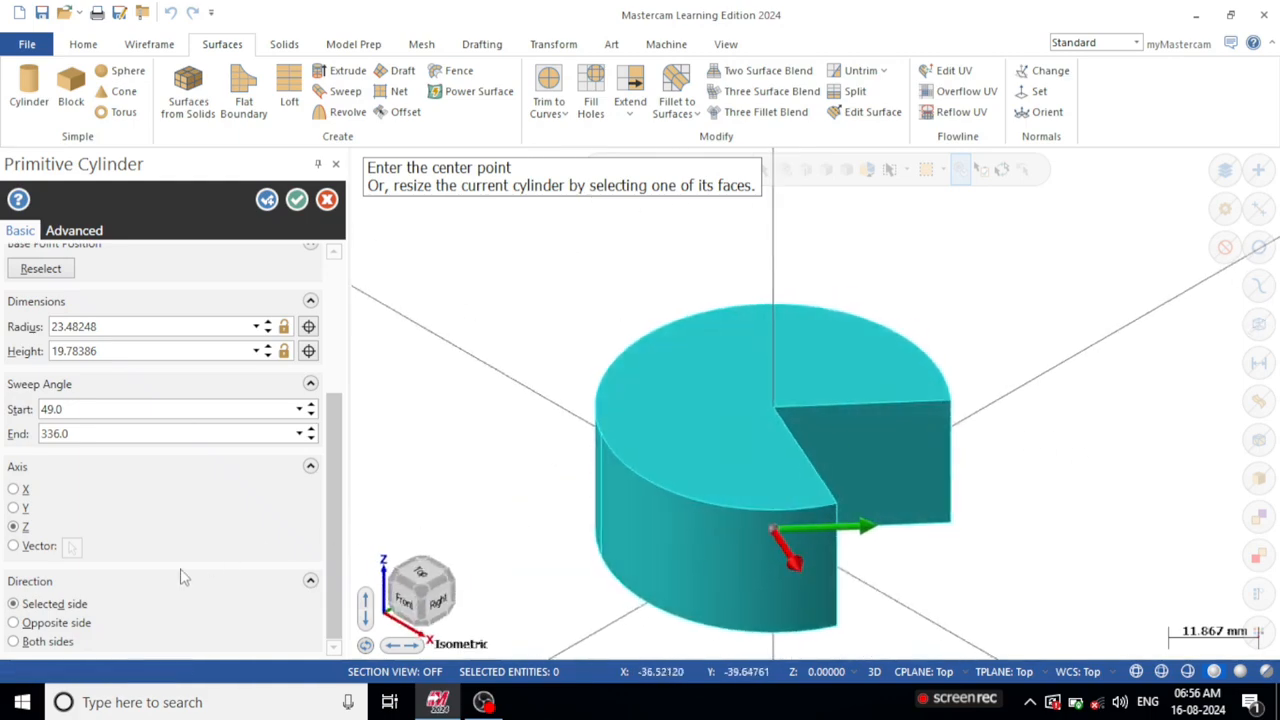
# Set the cylinder's direction to the opposite side of the base plane.
pyautogui.click(16, 624)
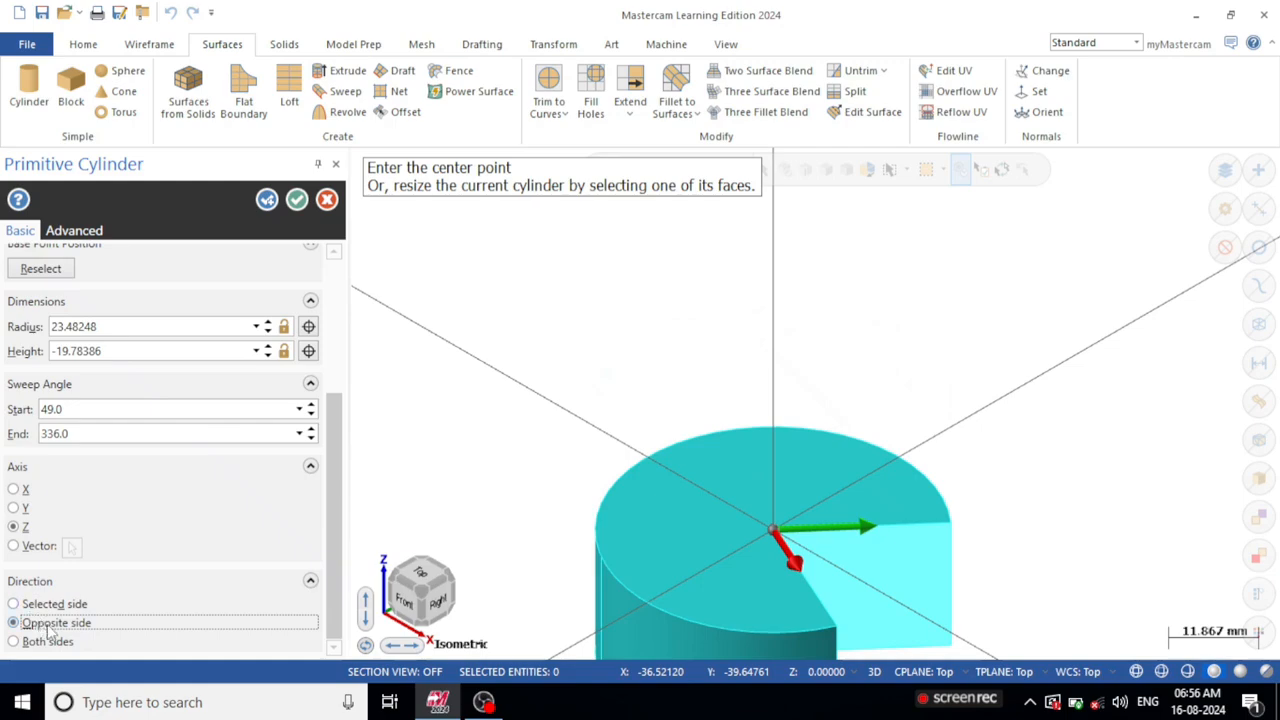
pyautogui.scroll(-2, 926, 269)
pyautogui.scroll(-1, 923, 340)
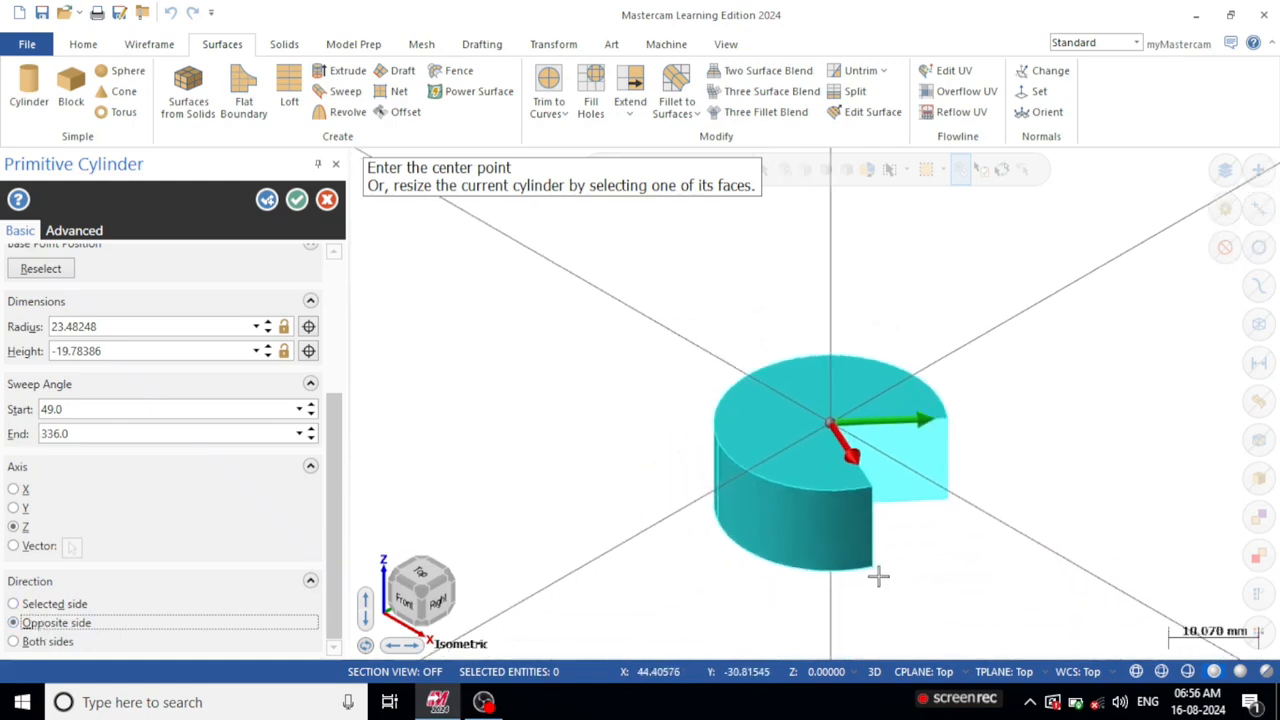
pyautogui.scroll(1, 878, 575)
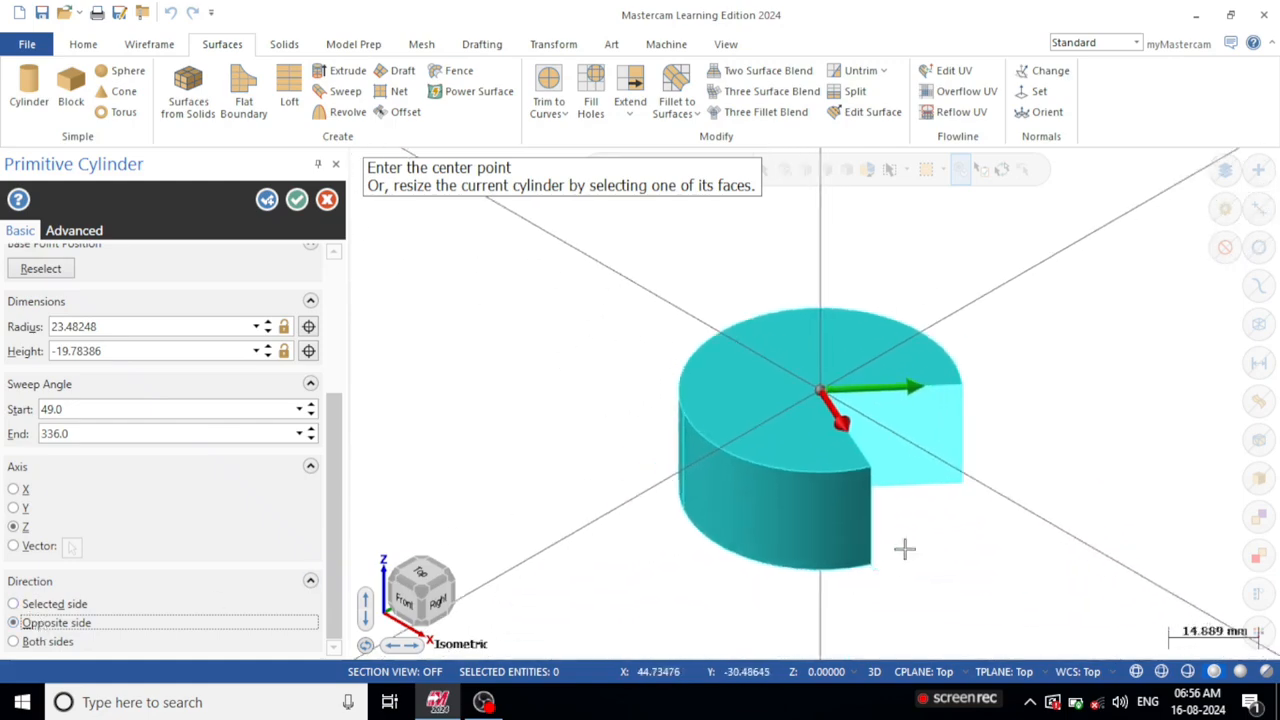
# Extend the cylinder to both sides of the base plane and create it as a surface.
pyautogui.click(13, 642)
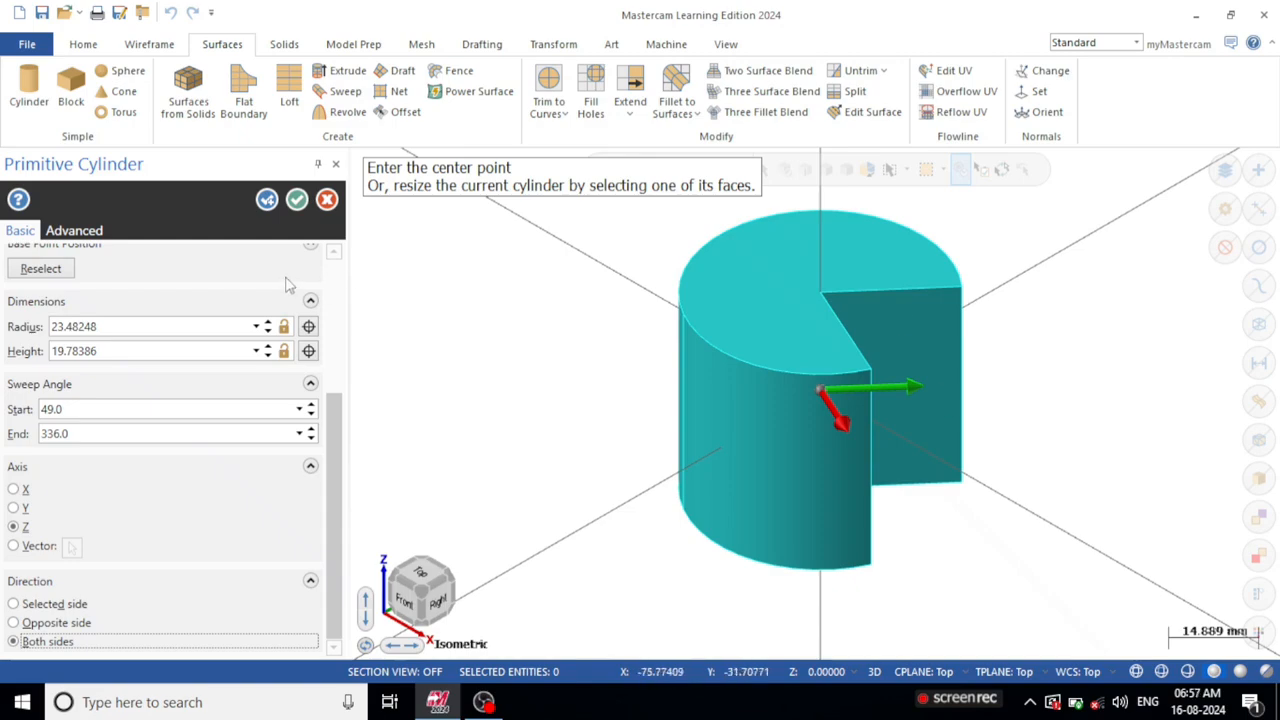
pyautogui.moveTo(323, 436); pyautogui.dragTo(350, 288)
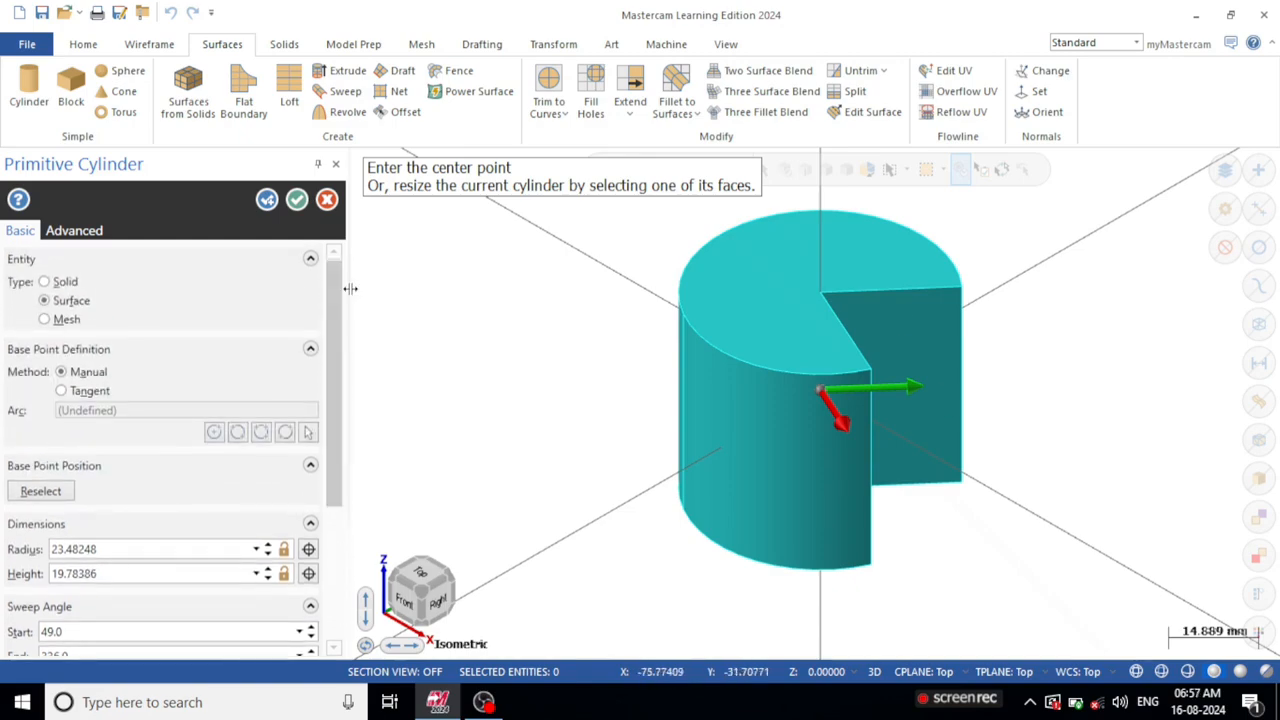
pyautogui.click(266, 199)
pyautogui.click(296, 201)
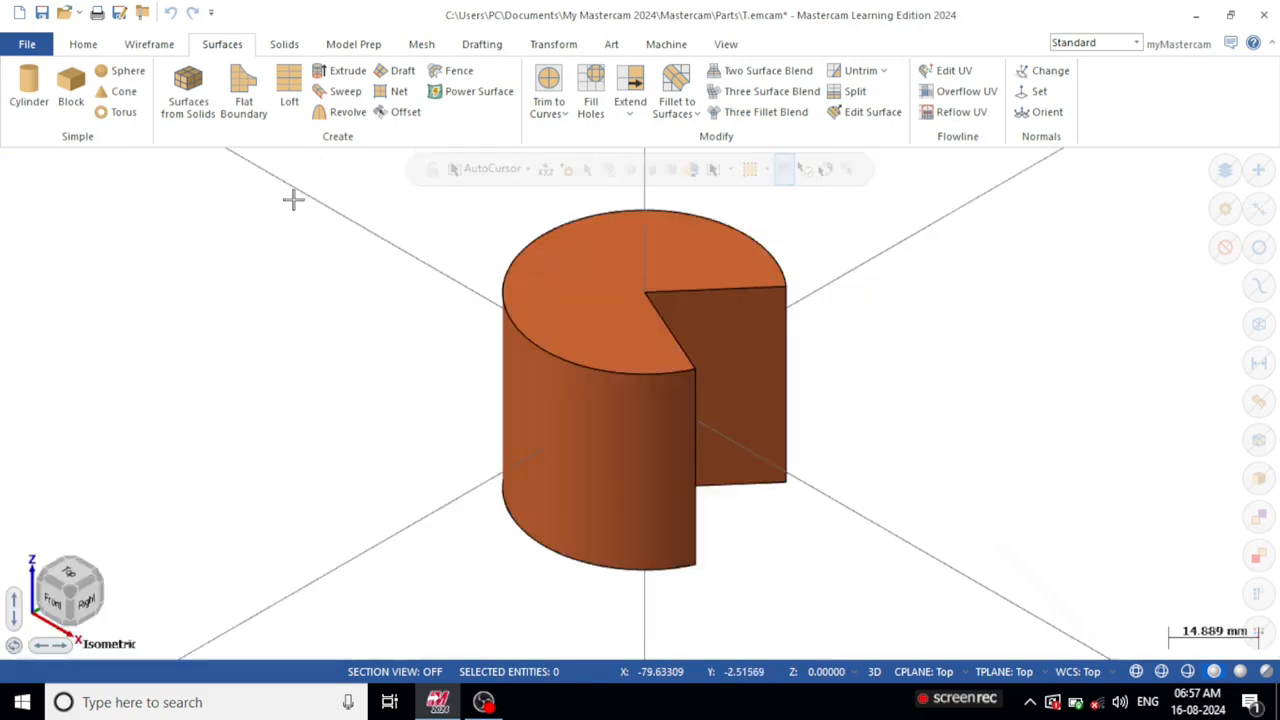
# Delete the top cap and the outer curved wall surface of the partial cylinder.
pyautogui.scroll(1, 834, 206)
pyautogui.scroll(-1, 834, 206)
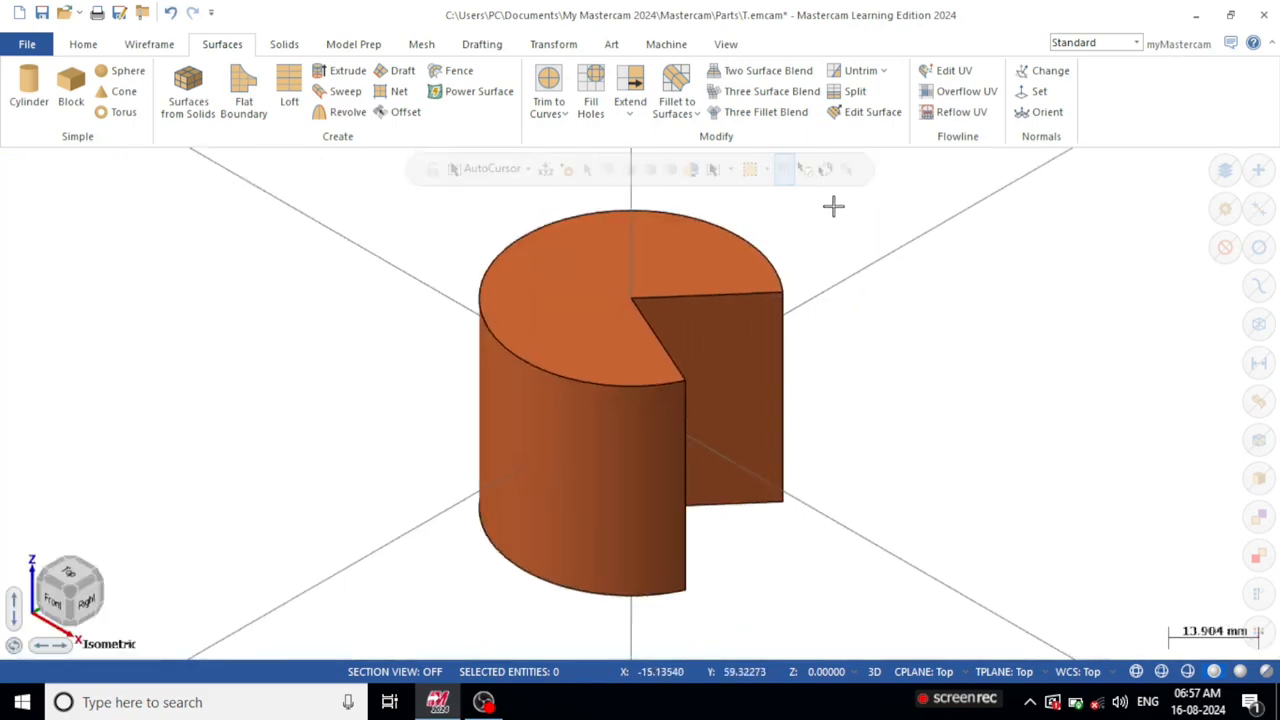
pyautogui.moveTo(914, 266); pyautogui.dragTo(804, 290, button='middle')
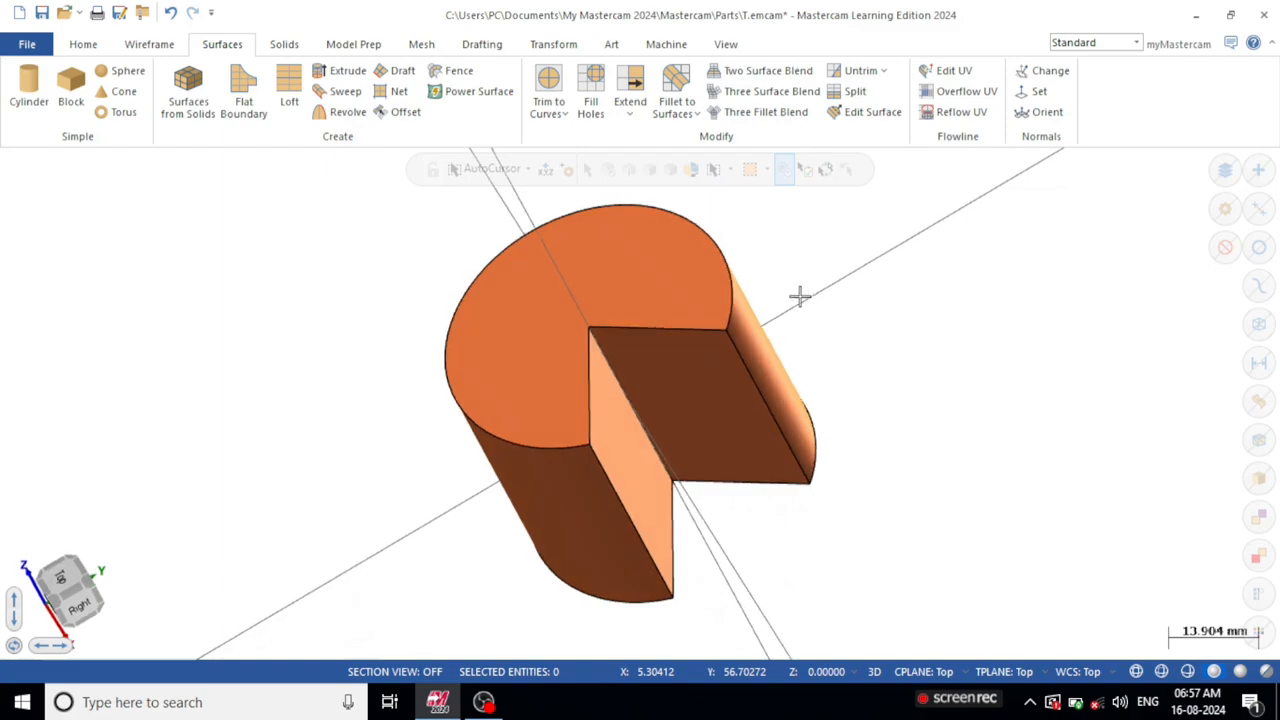
pyautogui.click(735, 289)
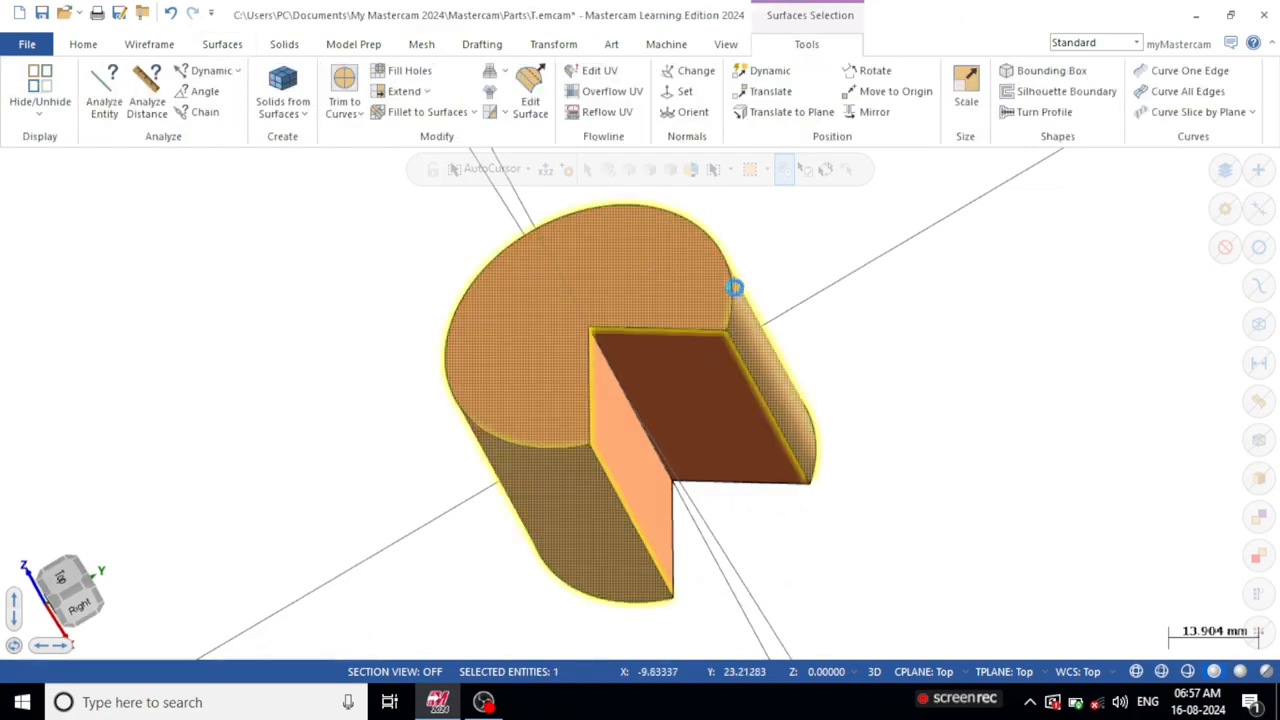
pyautogui.click(735, 289)
pyautogui.moveTo(886, 320); pyautogui.dragTo(829, 320, button='middle')
pyautogui.click(747, 350)
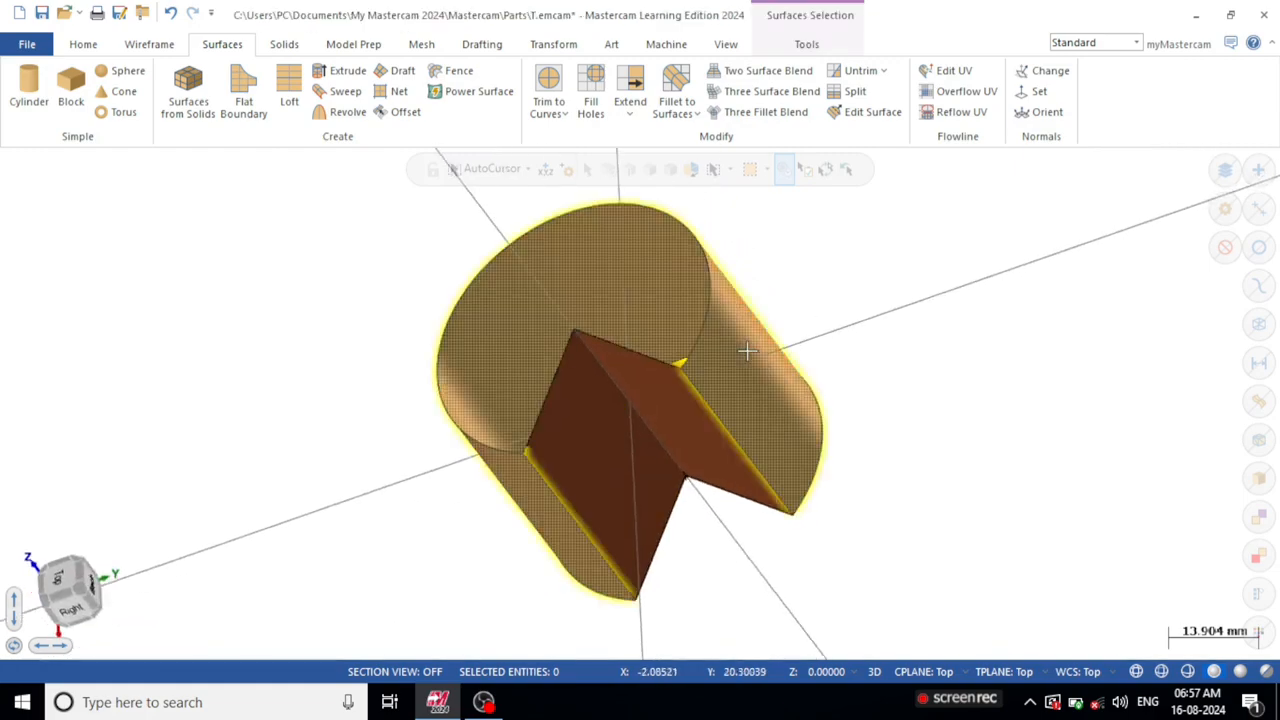
pyautogui.press('Delete')
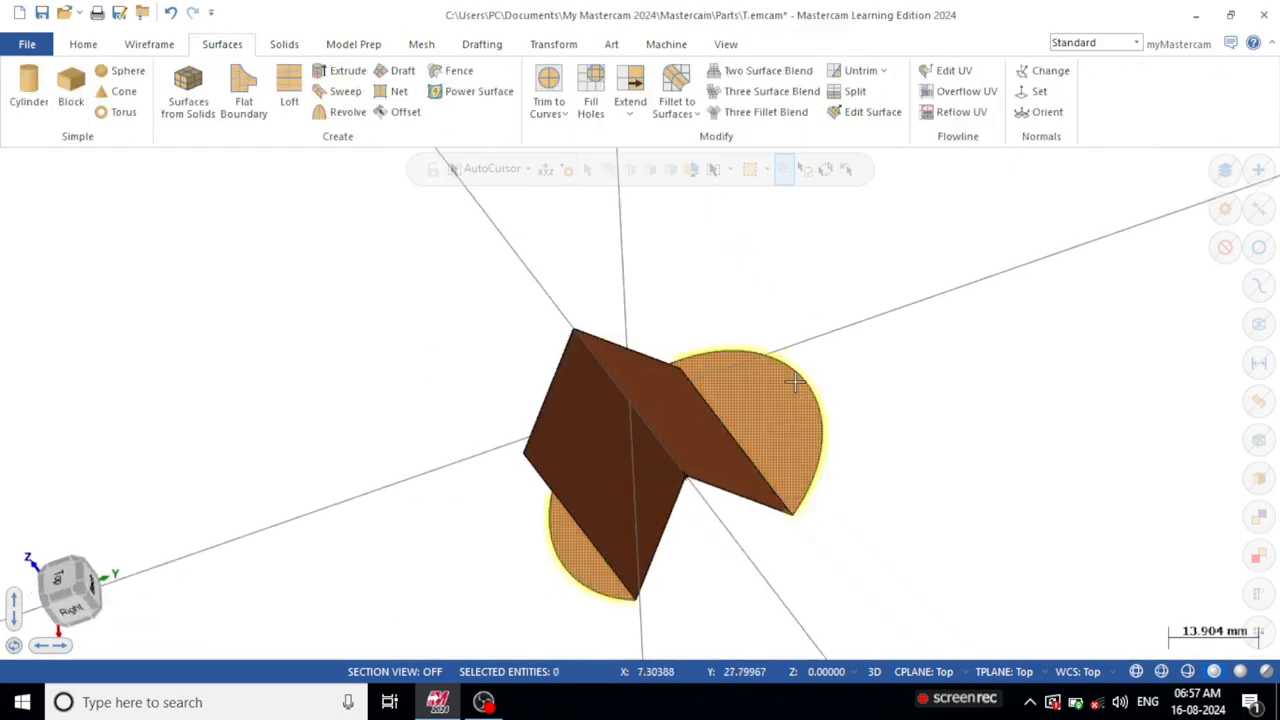
# Return to the top view and delete all remaining surfaces of the partial cylinder.
pyautogui.moveTo(751, 350); pyautogui.dragTo(783, 417, button='middle')
pyautogui.hotkey('alt', '1')
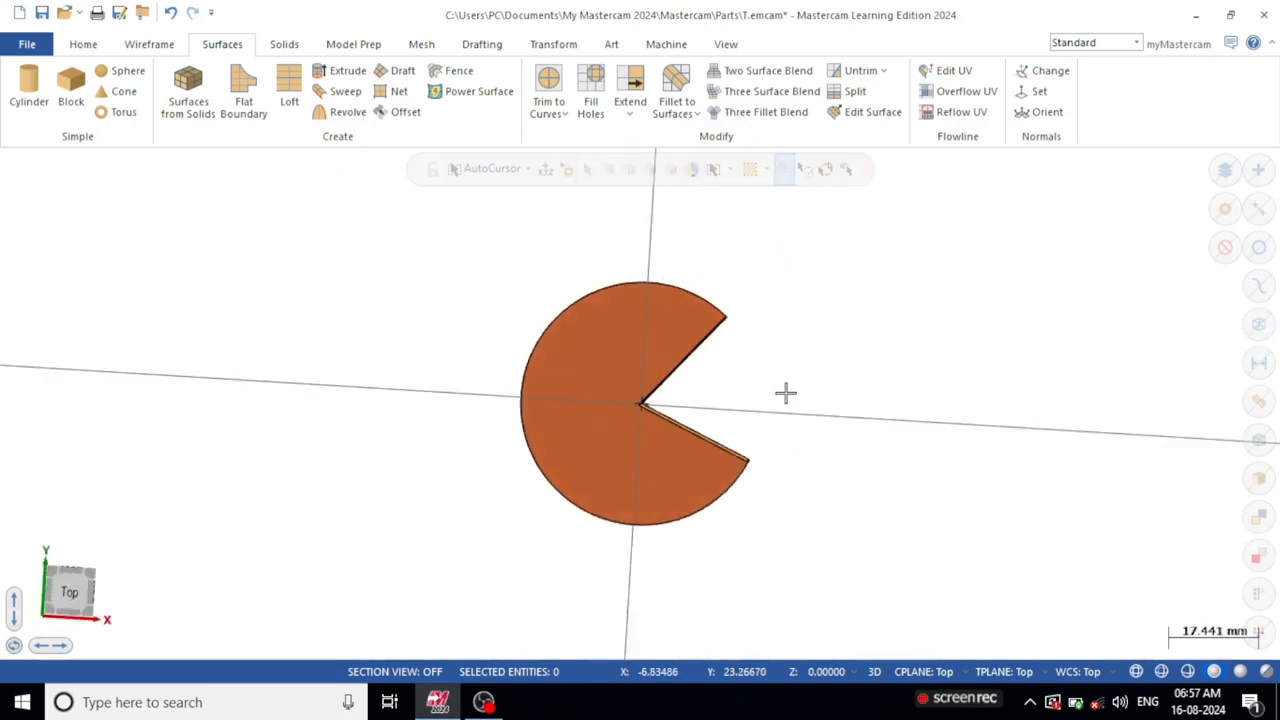
pyautogui.scroll(1, 749, 366)
pyautogui.scroll(-1, 784, 376)
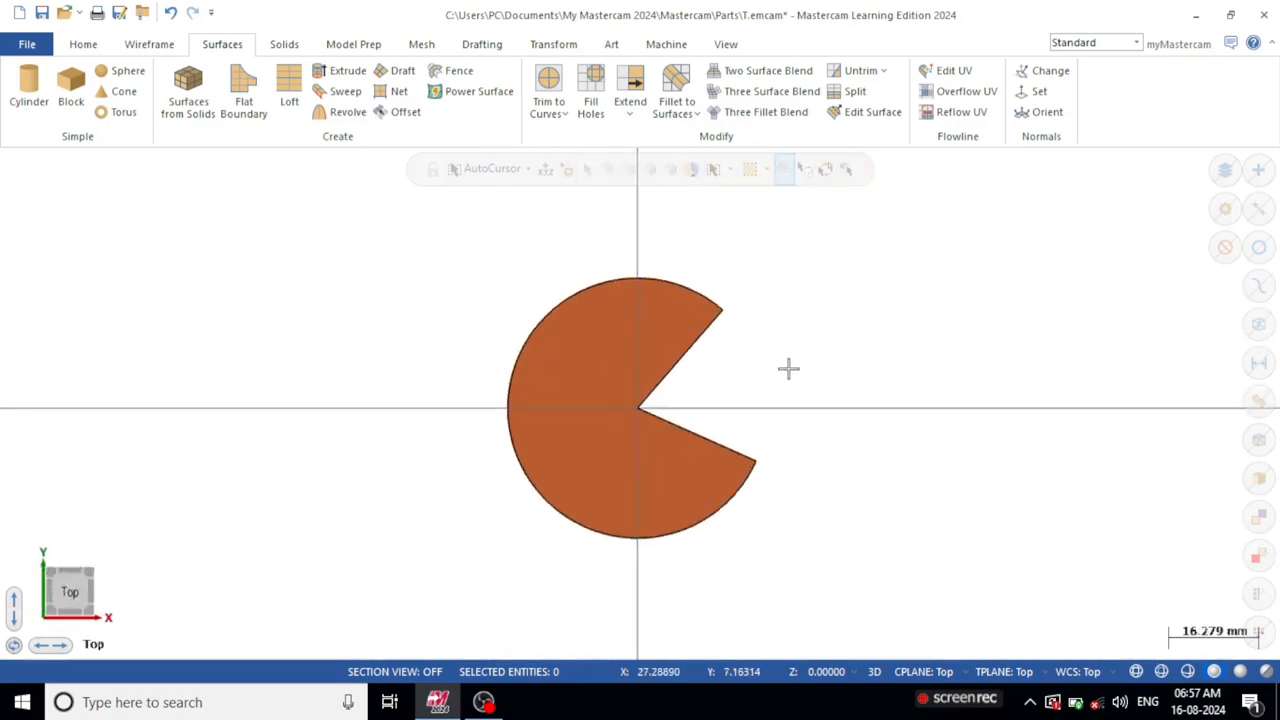
pyautogui.hotkey('ctrl', 'a')
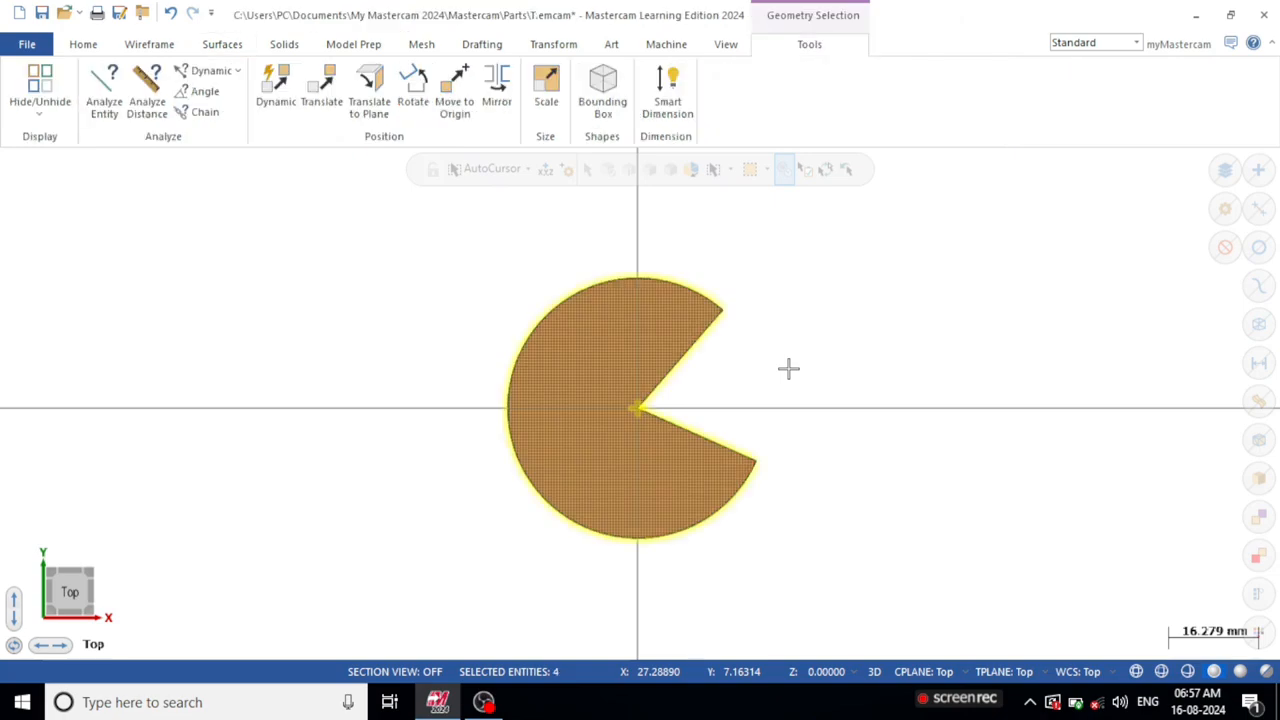
pyautogui.press('Delete')
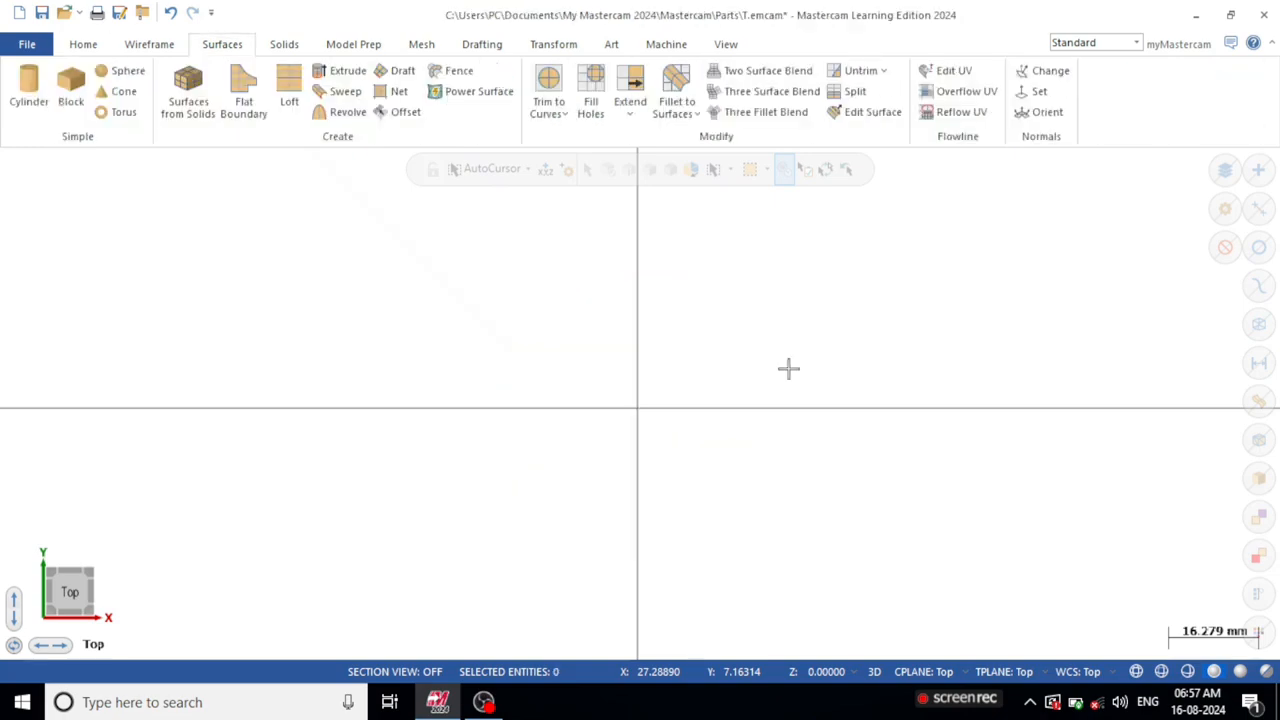
# Draw a surface block centred on the origin, about 62.5 by 44.8 mm with a height of about -21.4 mm, and show it in isometric view.
pyautogui.click(74, 92)
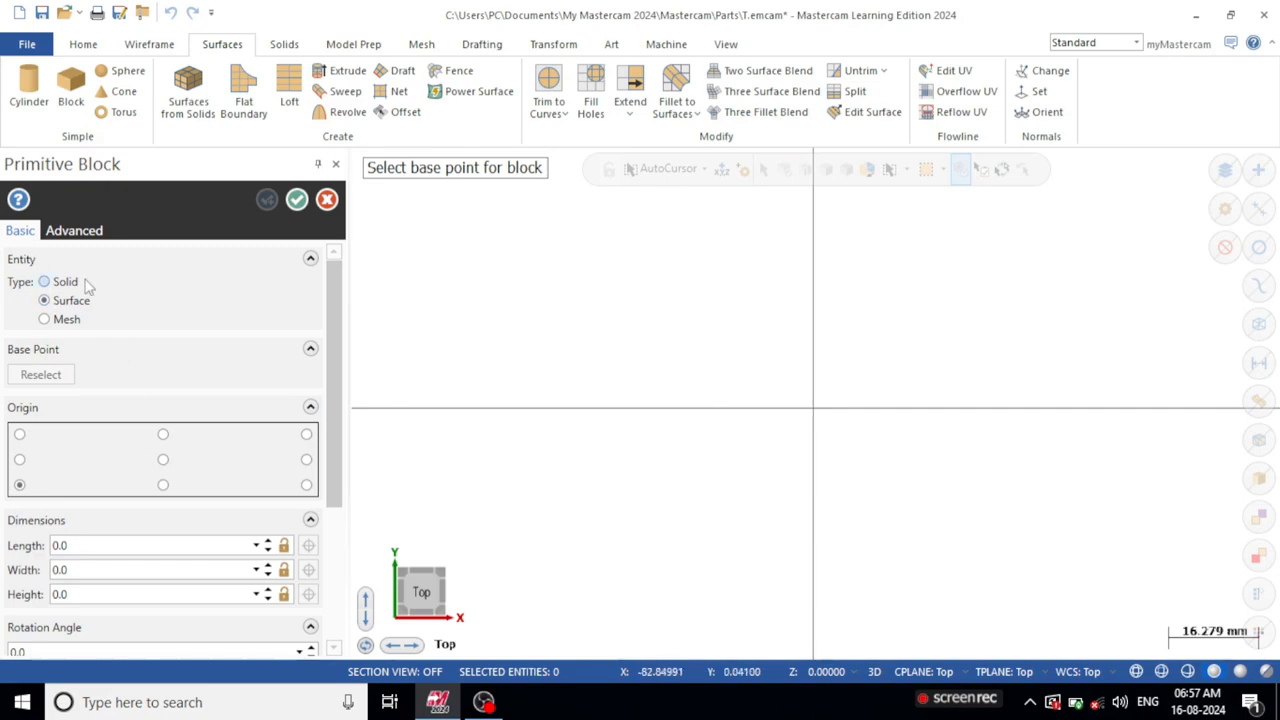
pyautogui.moveTo(331, 389); pyautogui.dragTo(360, 334)
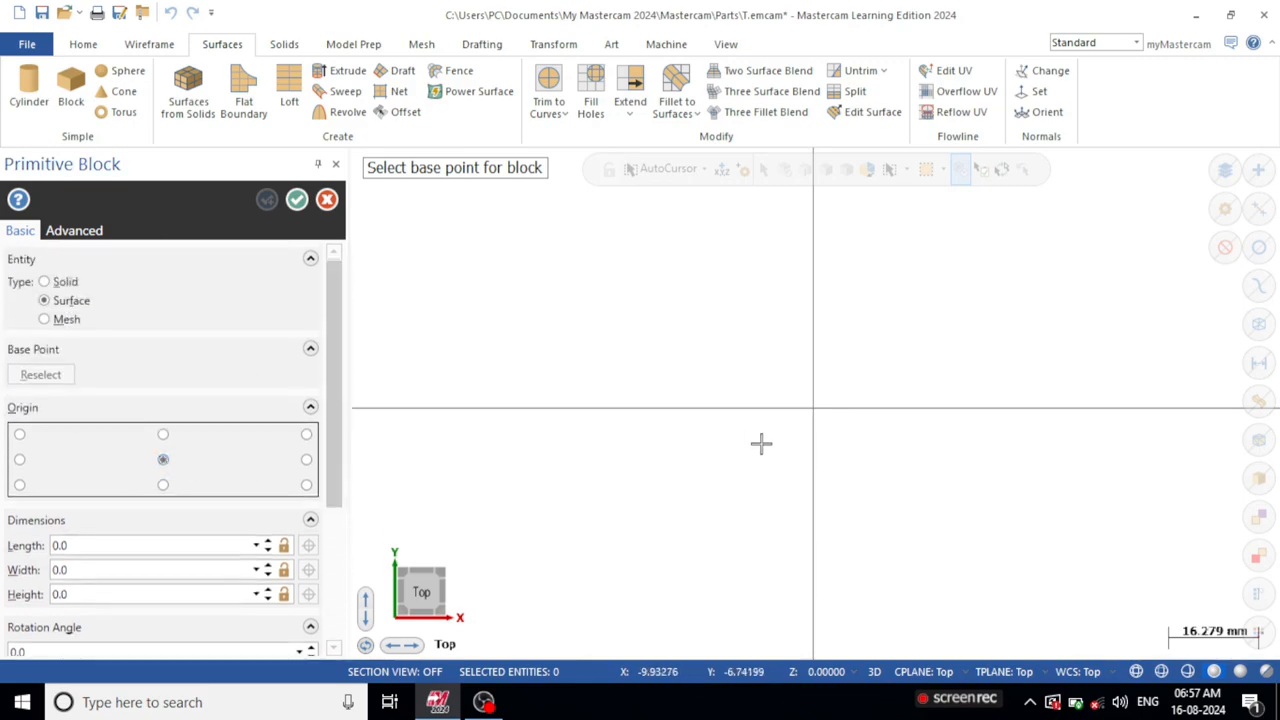
pyautogui.click(814, 409)
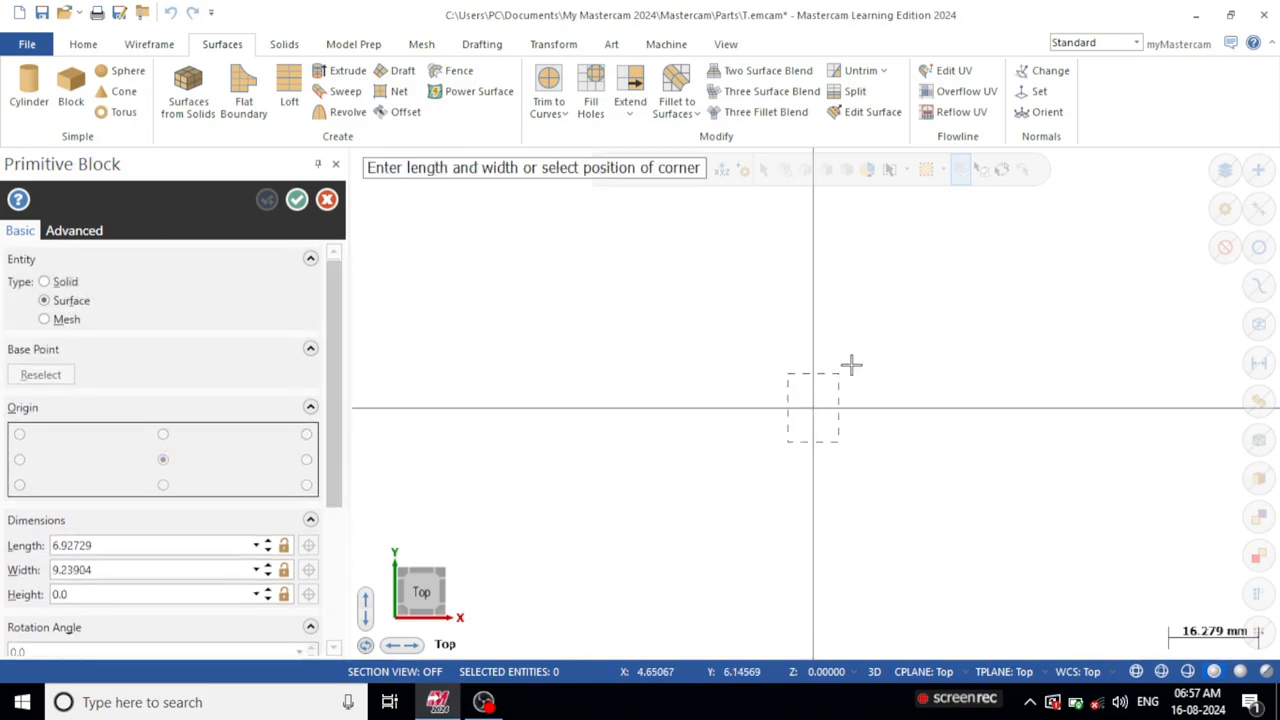
pyautogui.click(986, 285)
pyautogui.moveTo(986, 297); pyautogui.dragTo(923, 394, button='middle')
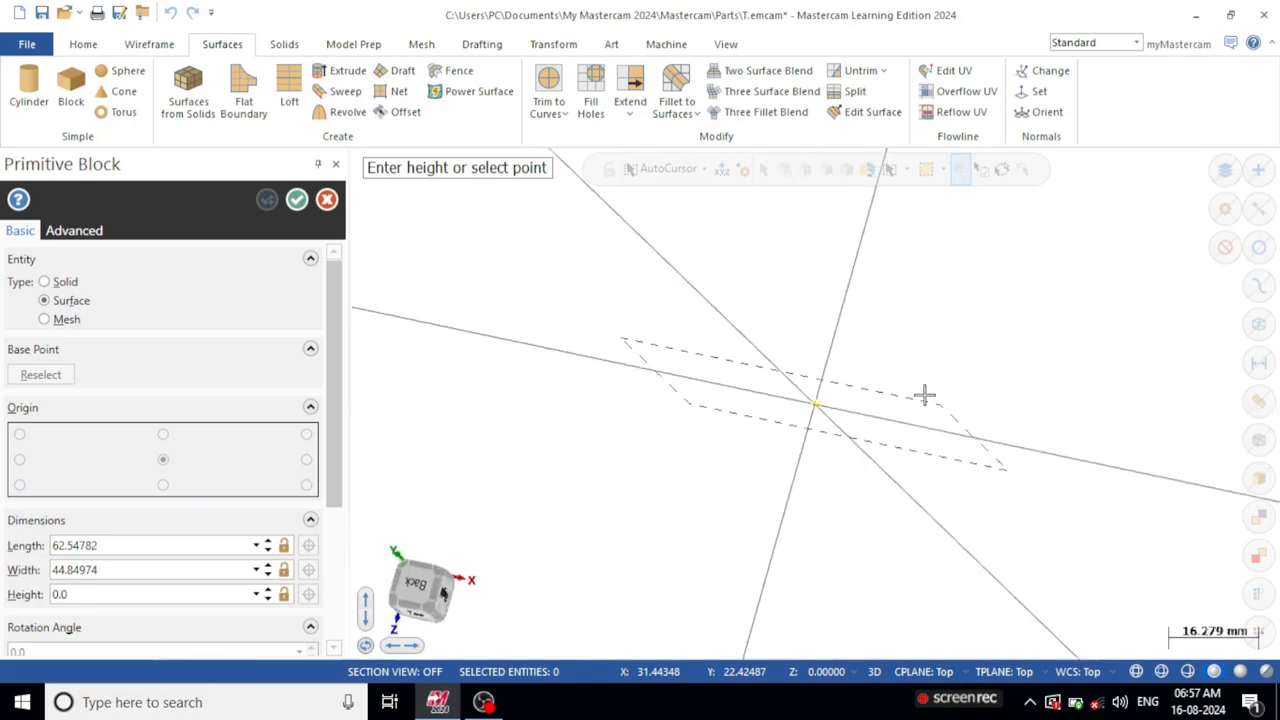
pyautogui.click(933, 316)
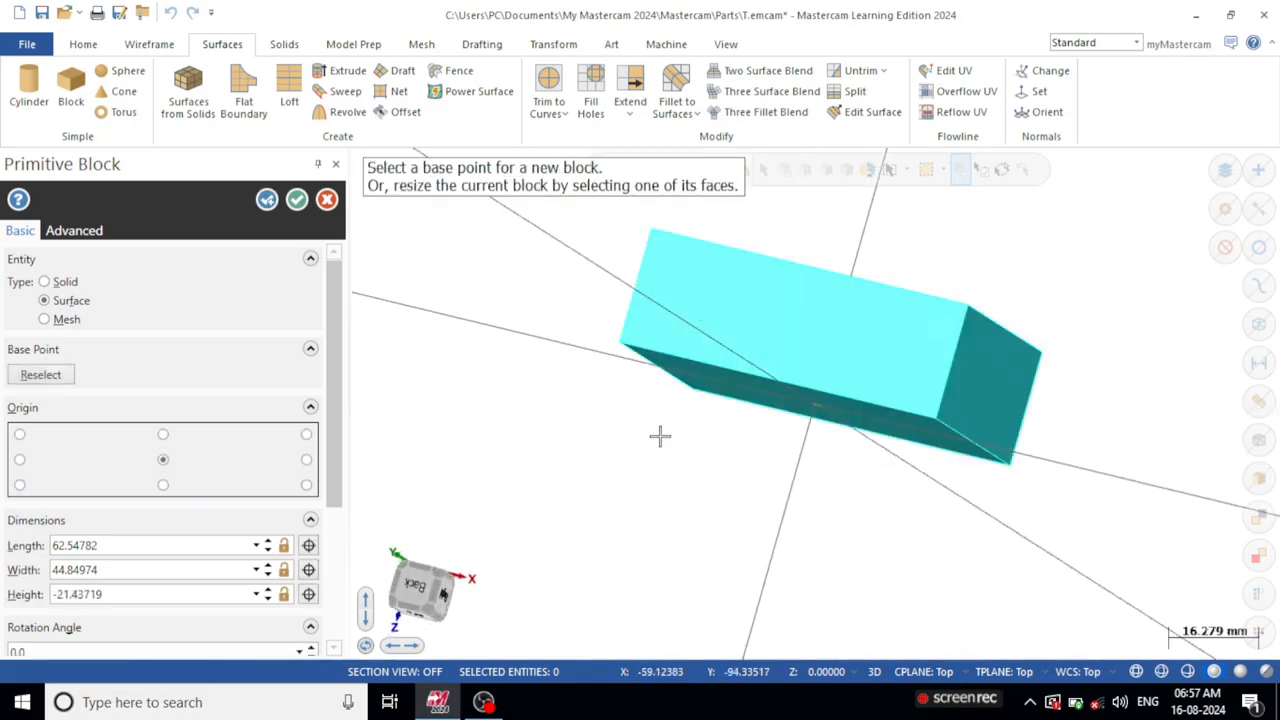
pyautogui.scroll(-3, 334, 477)
pyautogui.rightClick(490, 272)
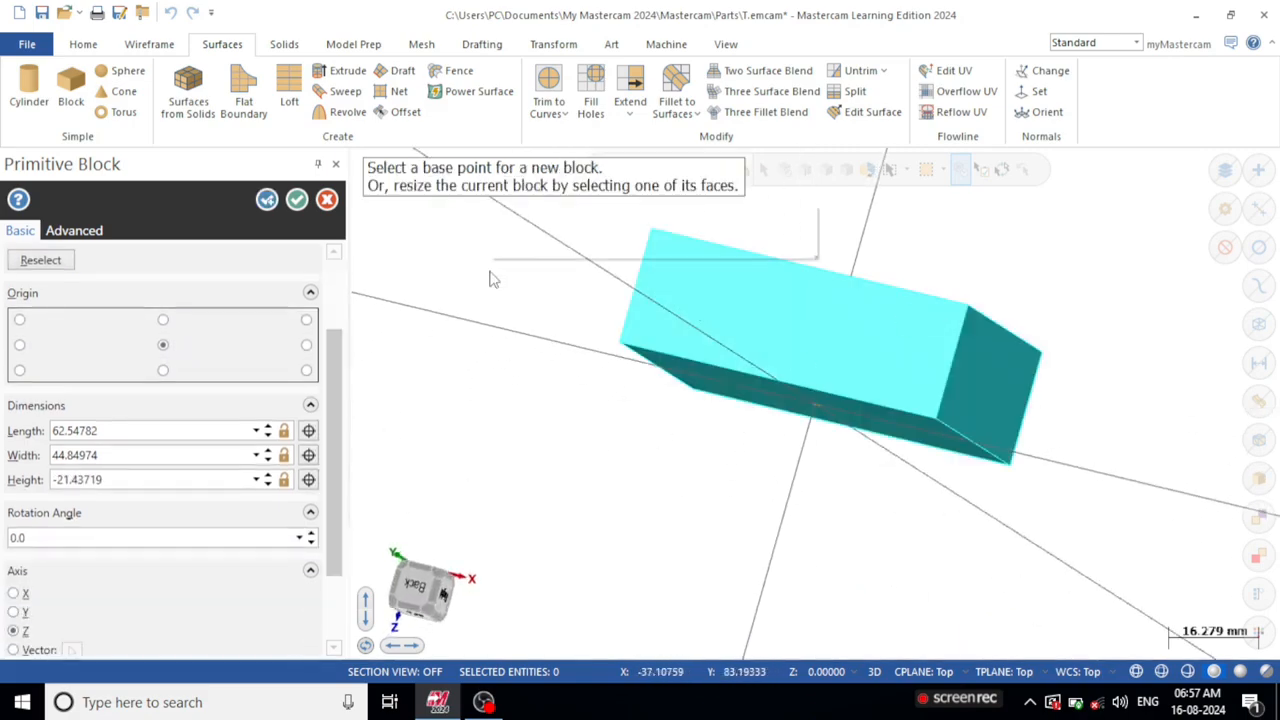
pyautogui.click(537, 439)
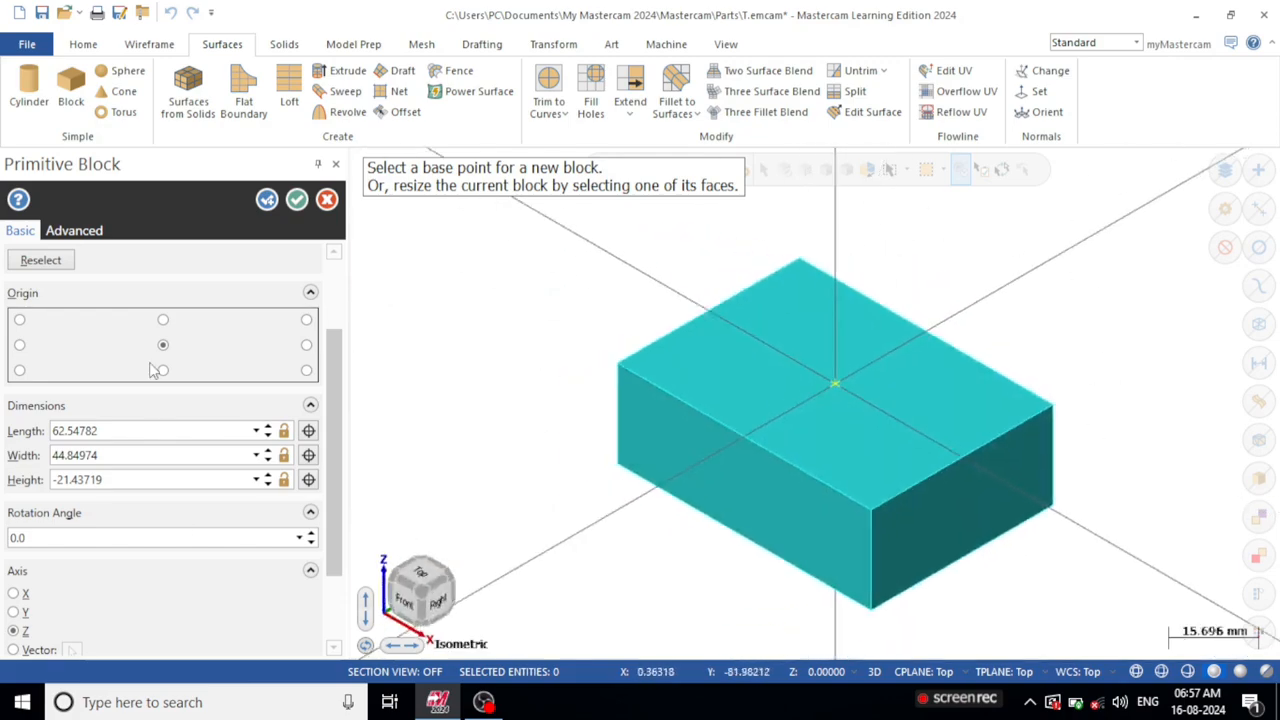
# Try the block's origin at the middle of its back, front and left edges, and return it to the centre.
pyautogui.scroll(3, 334, 405)
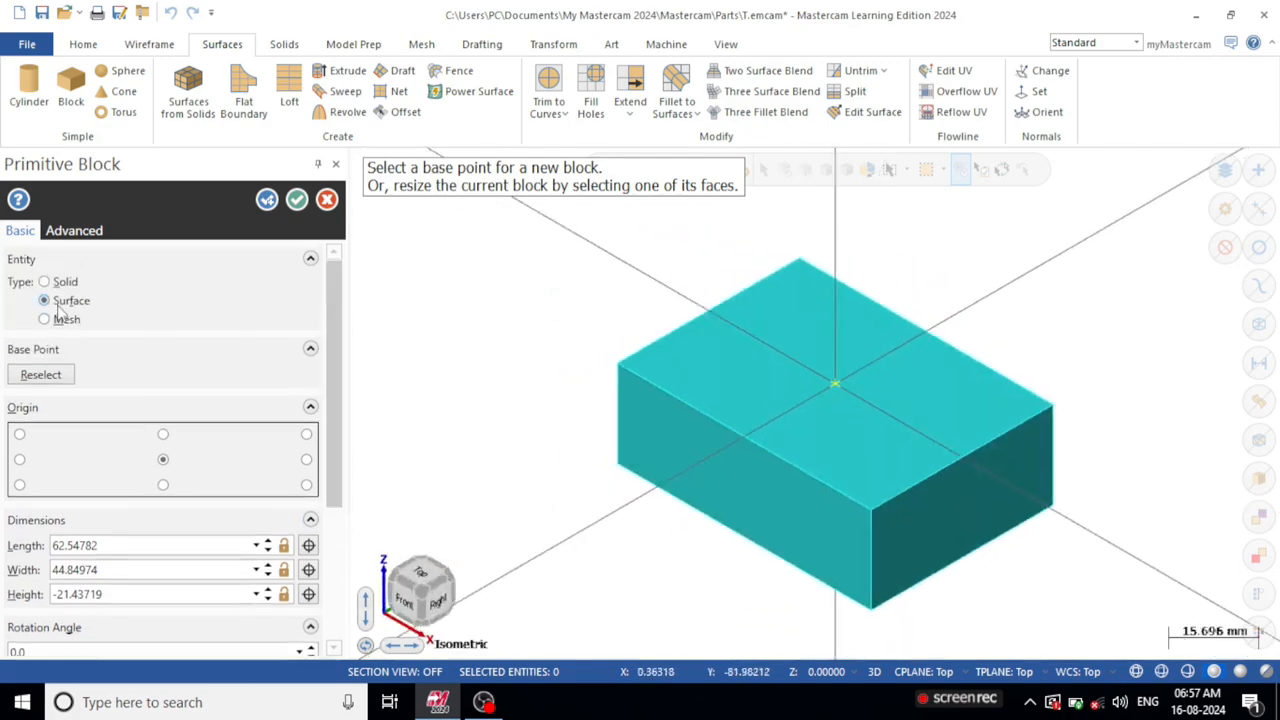
pyautogui.scroll(-3, 337, 432)
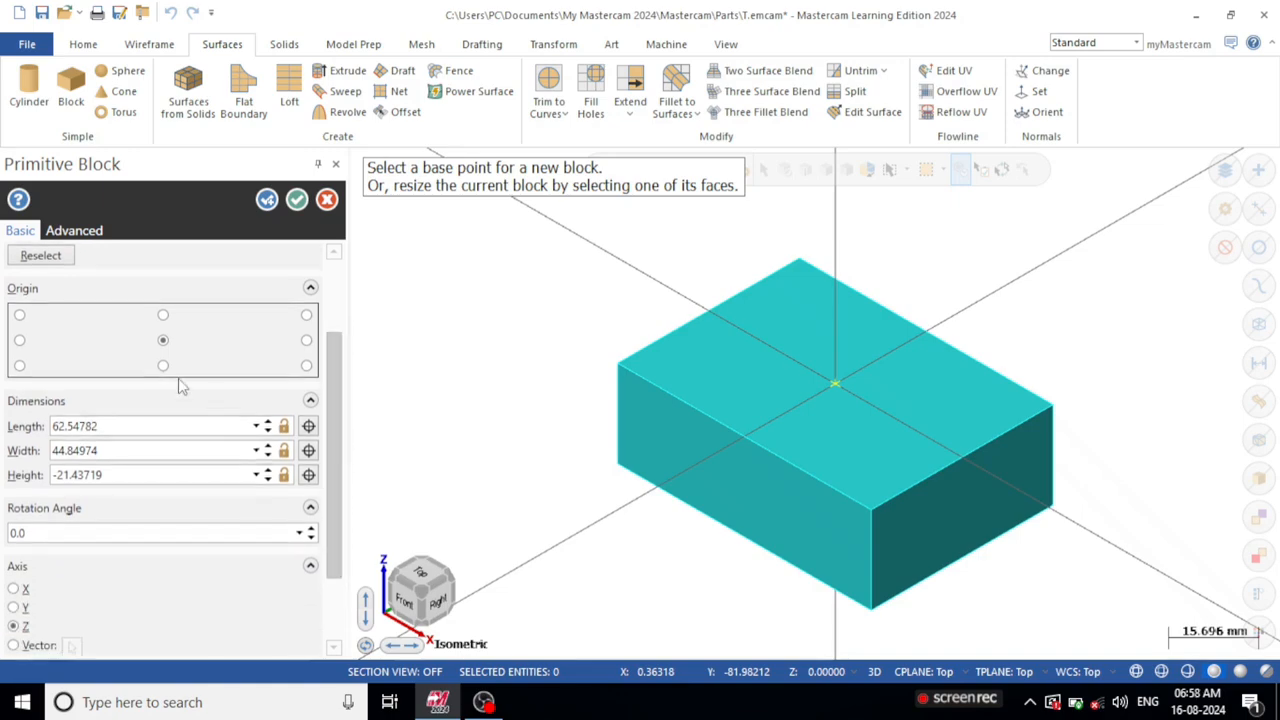
pyautogui.click(164, 317)
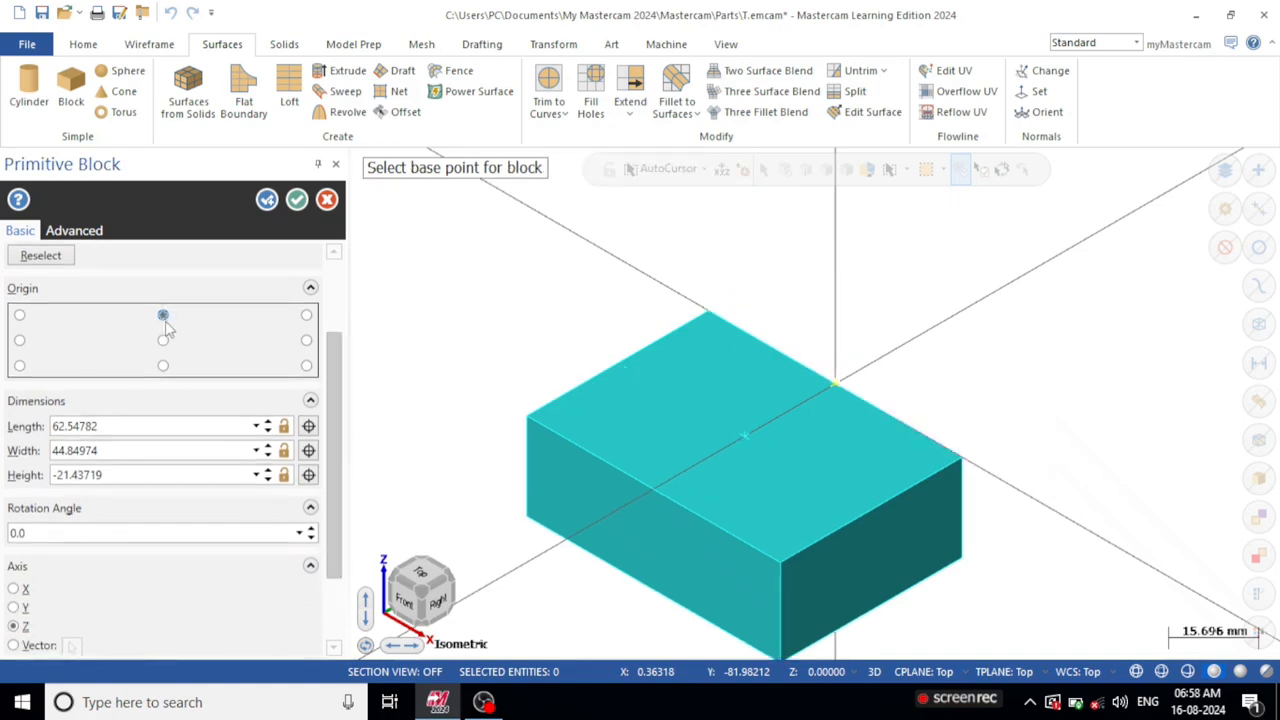
pyautogui.click(163, 367)
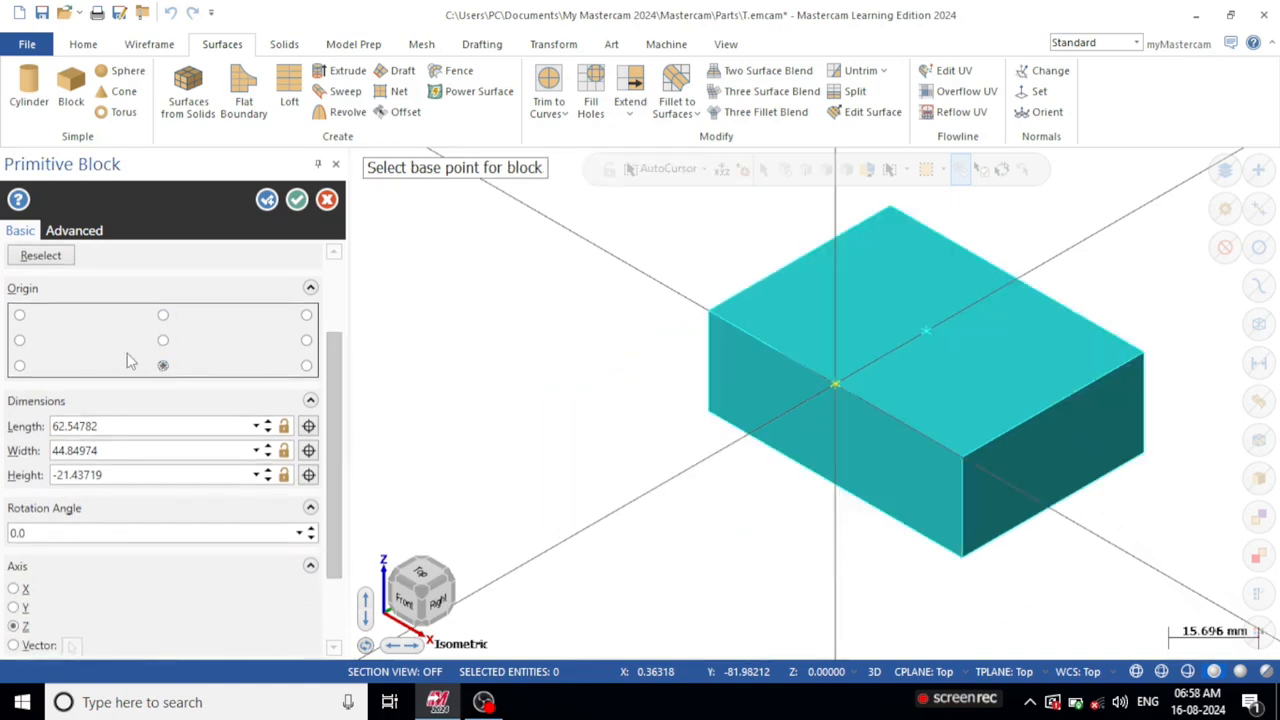
pyautogui.click(20, 341)
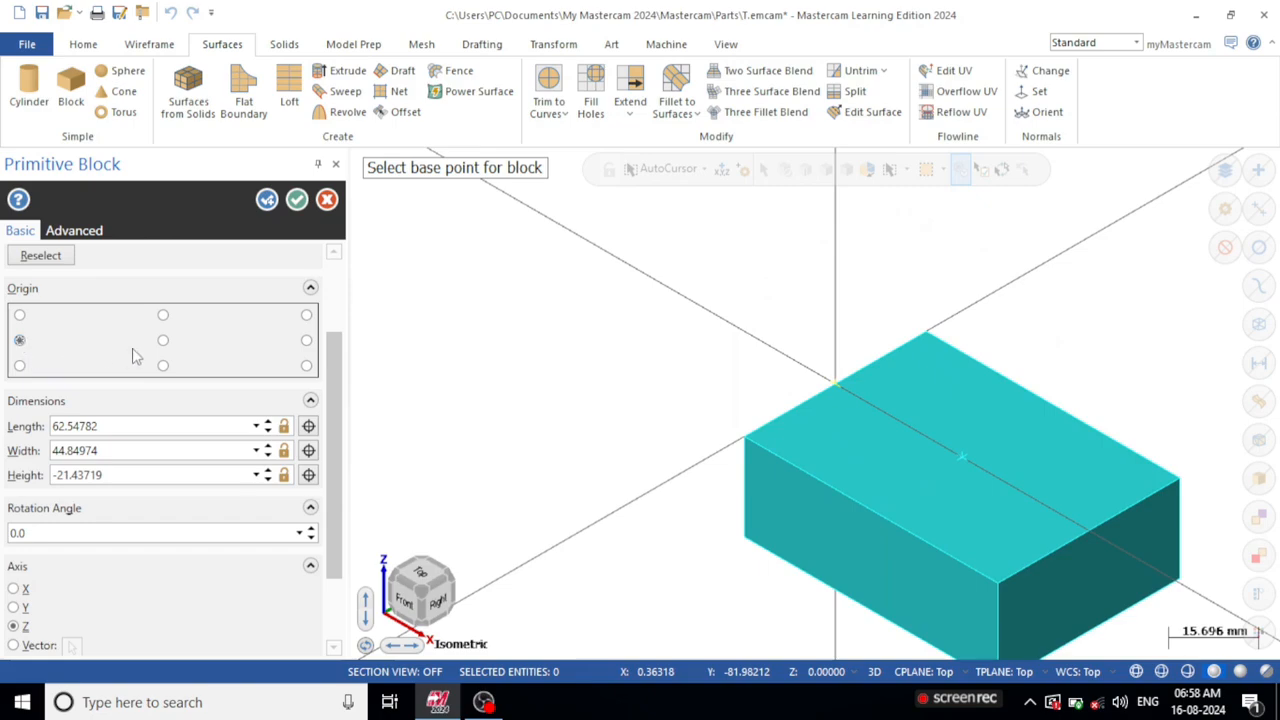
pyautogui.click(163, 341)
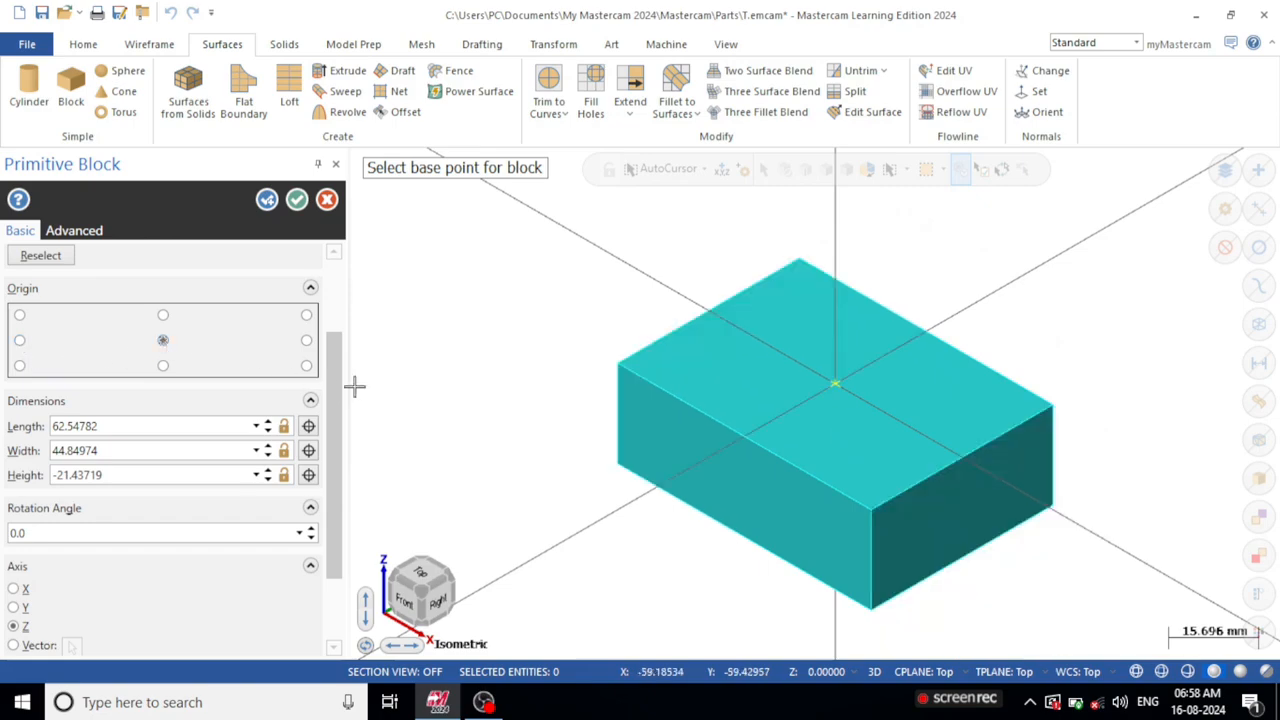
pyautogui.click(144, 426)
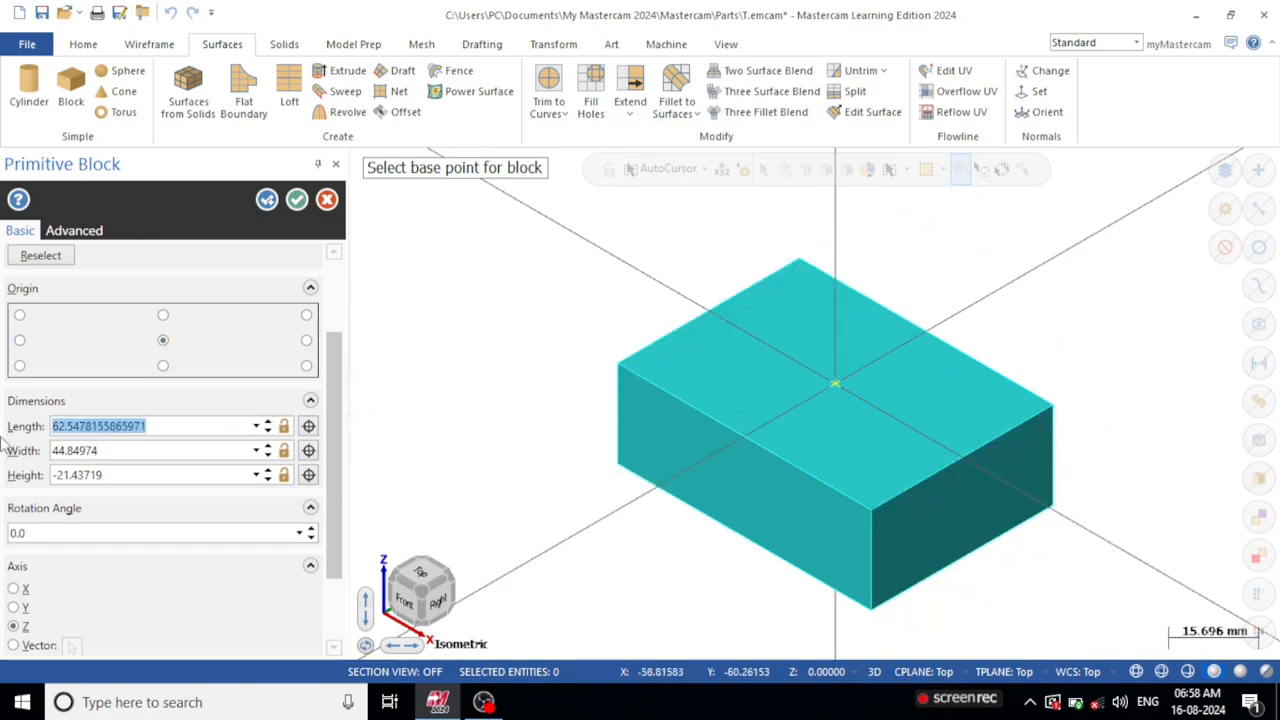
pyautogui.click(55, 451)
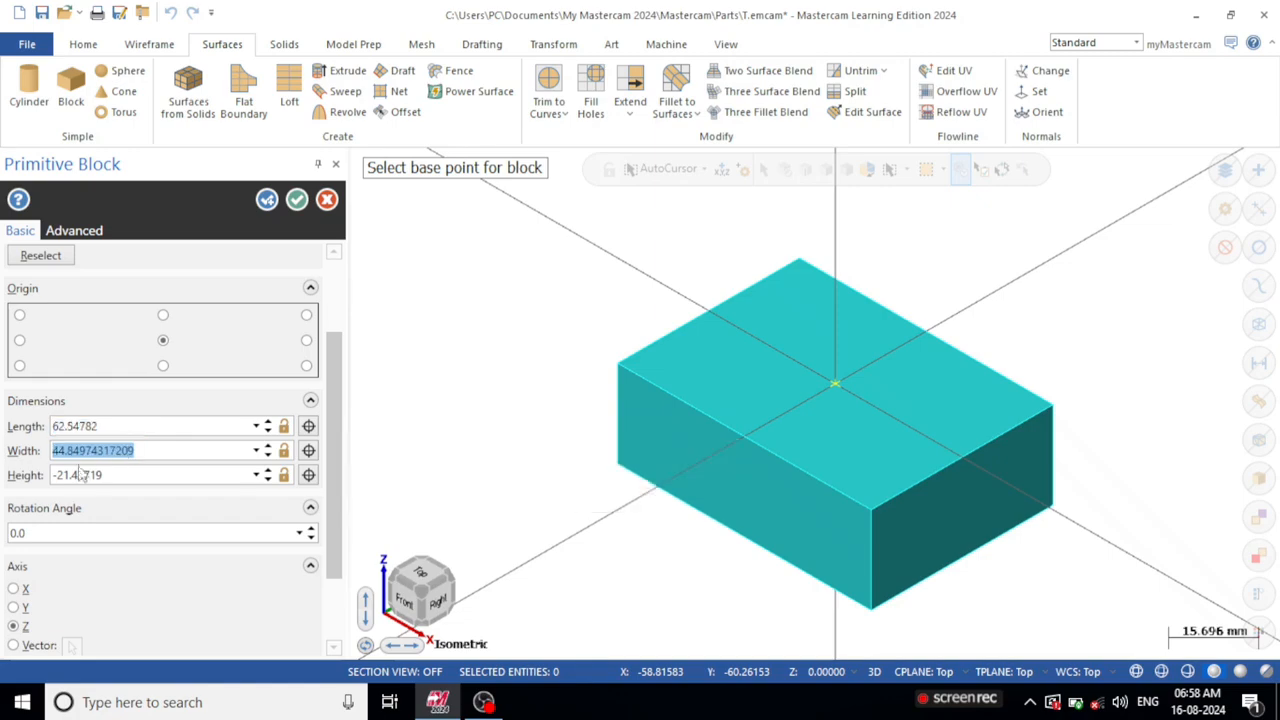
pyautogui.click(86, 477)
# Try orienting the block along the X and Y axes, and return it to the Z axis.
pyautogui.moveTo(330, 475); pyautogui.dragTo(330, 535)
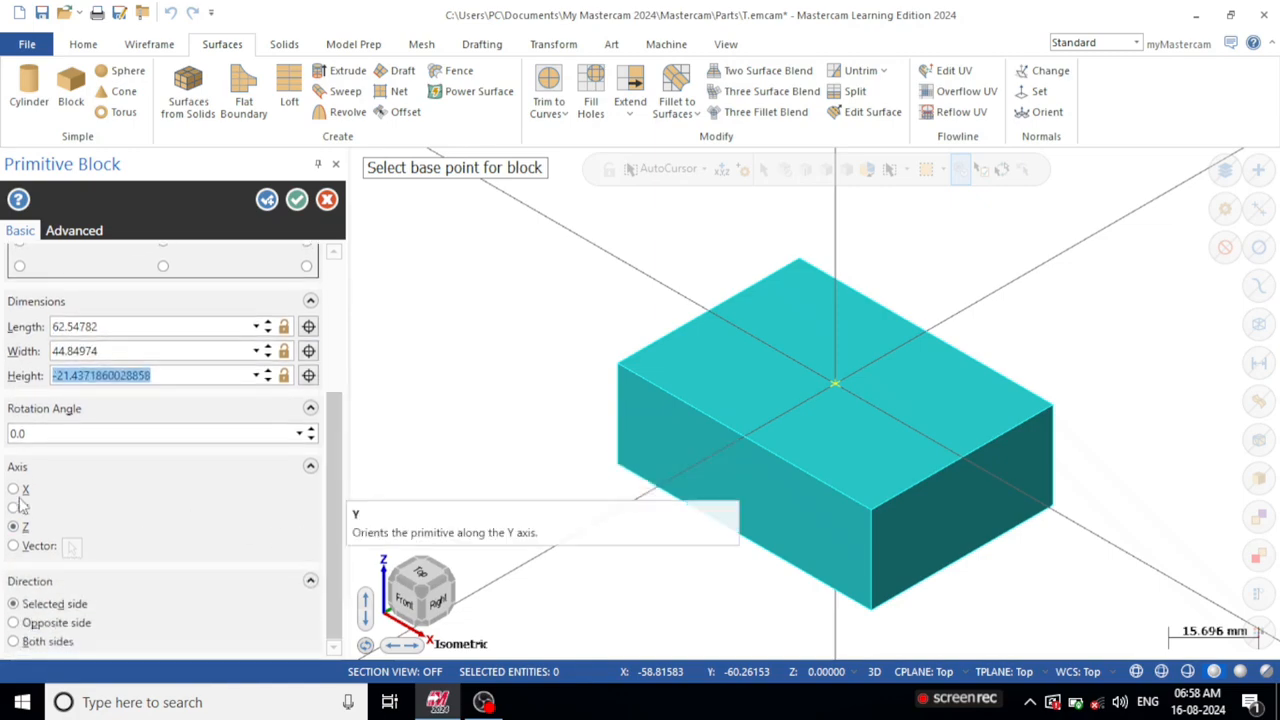
pyautogui.click(14, 490)
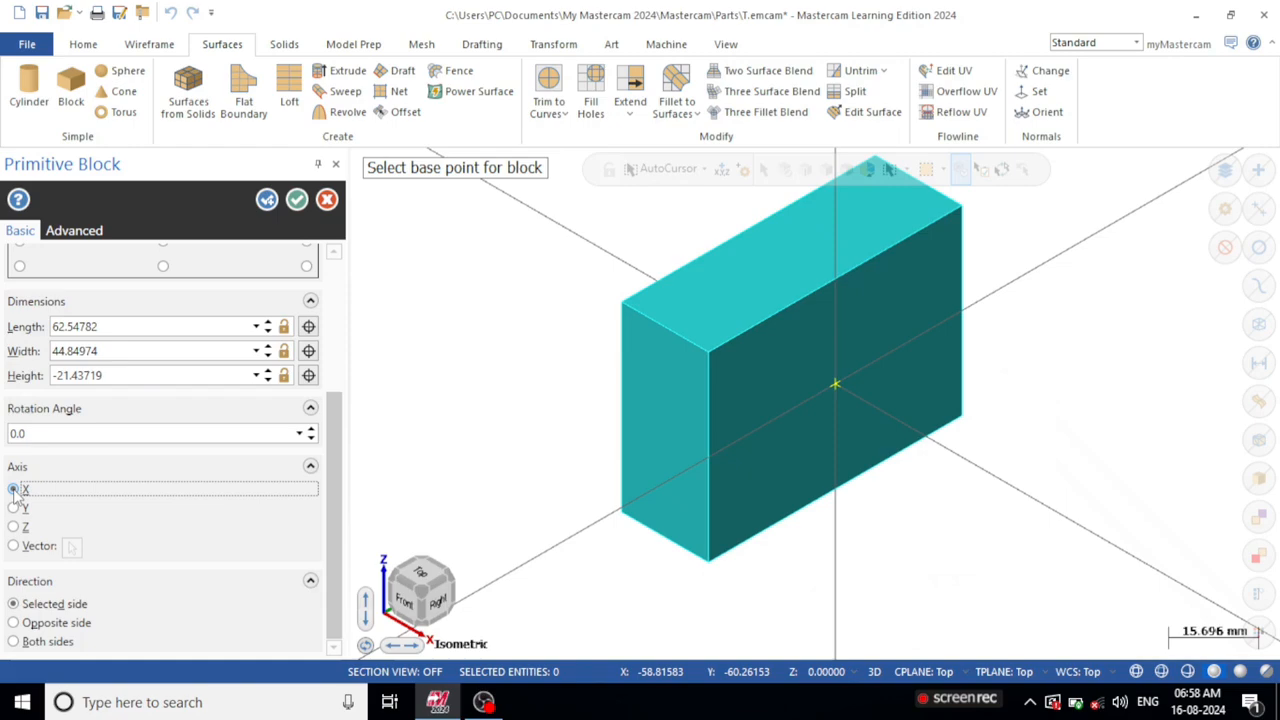
pyautogui.click(14, 508)
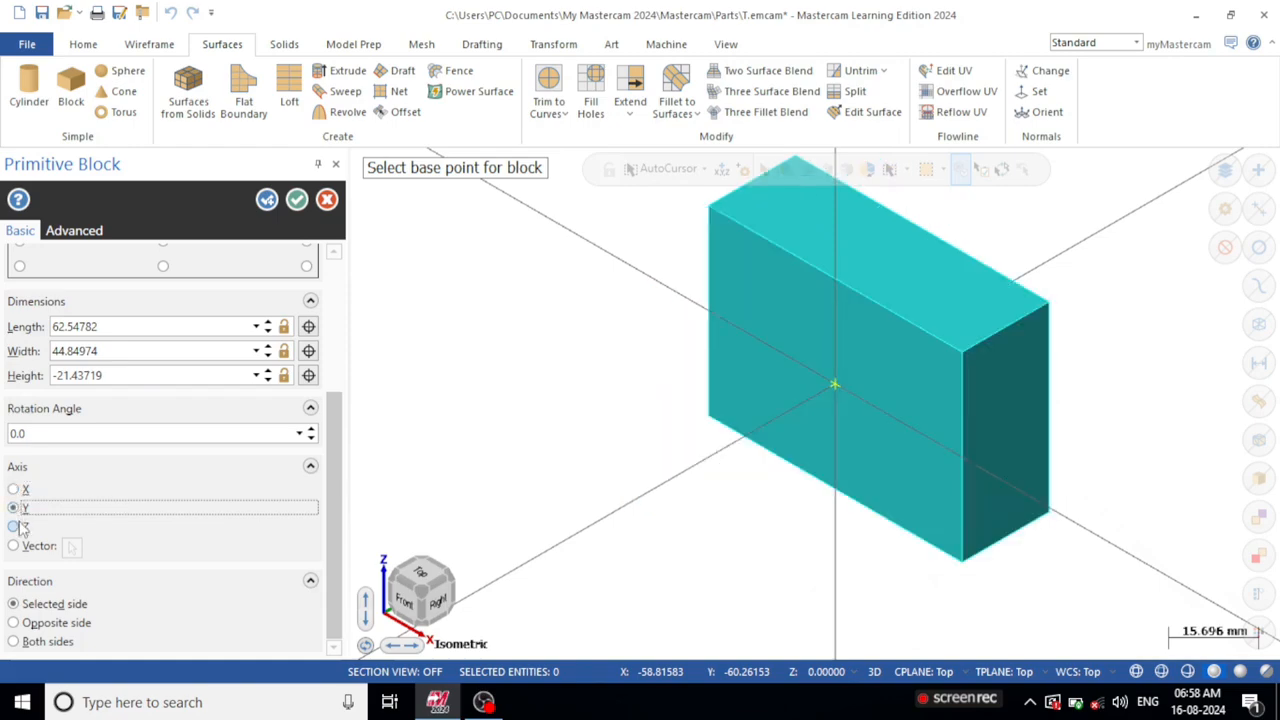
pyautogui.click(14, 527)
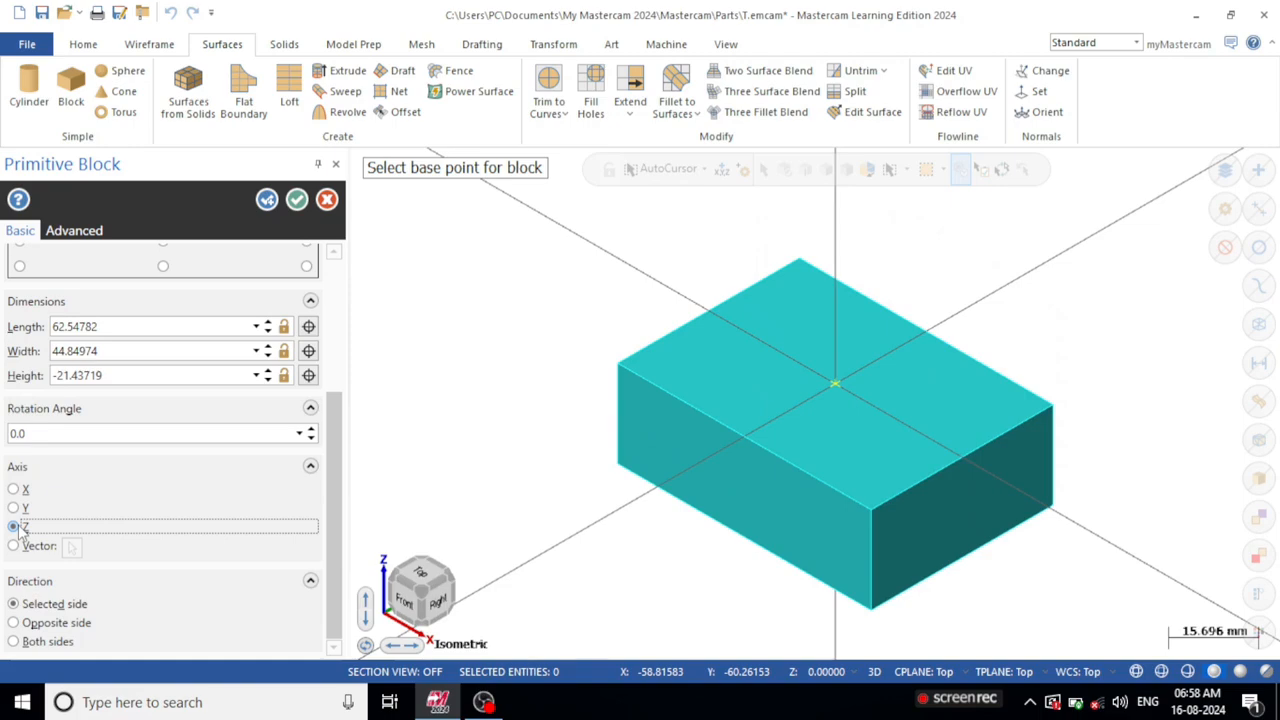
# Try the block's direction on the opposite side, both sides and the selected side of the base plane.
pyautogui.click(14, 623)
pyautogui.click(13, 642)
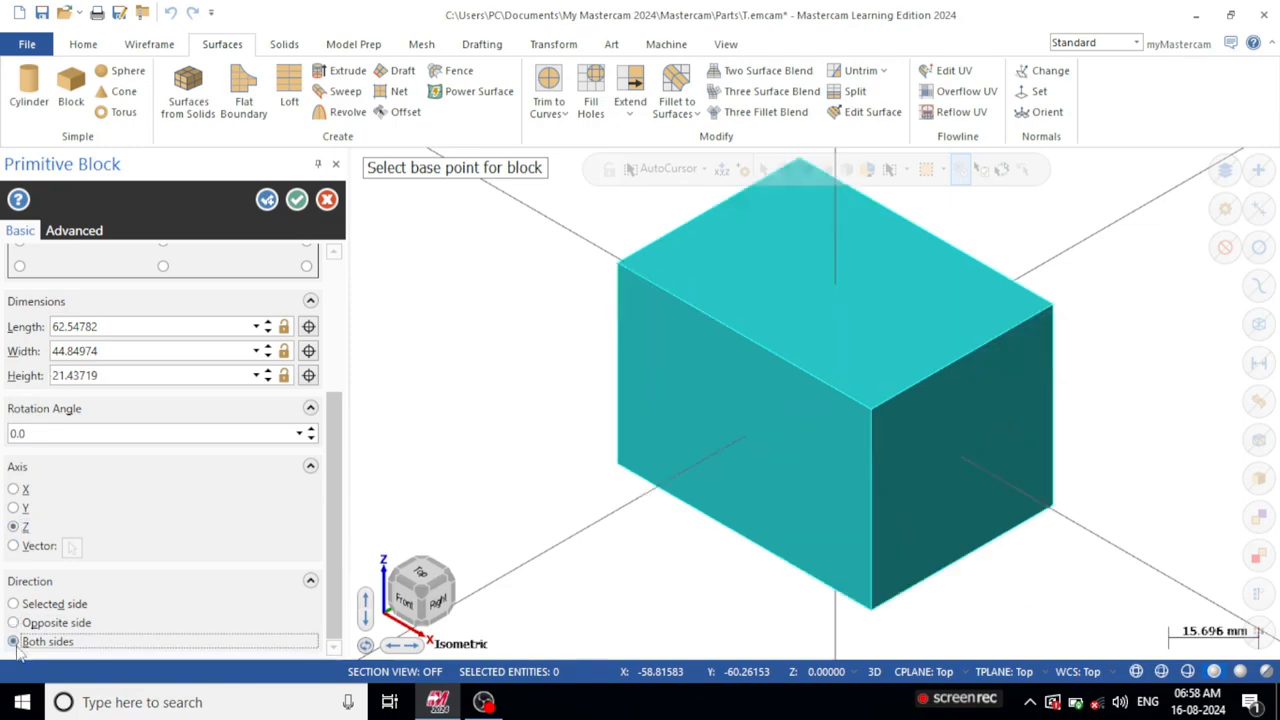
pyautogui.click(13, 604)
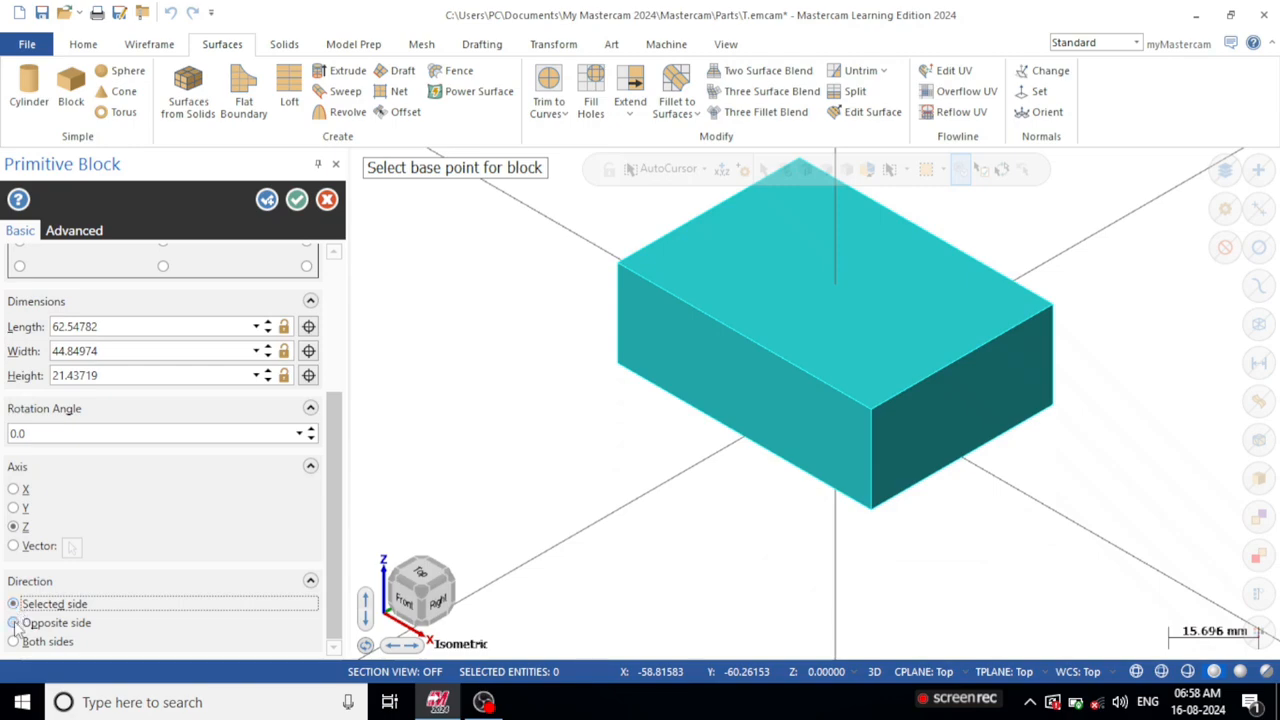
# Set the block's direction to the opposite side of the base plane and create the surface block.
pyautogui.click(14, 623)
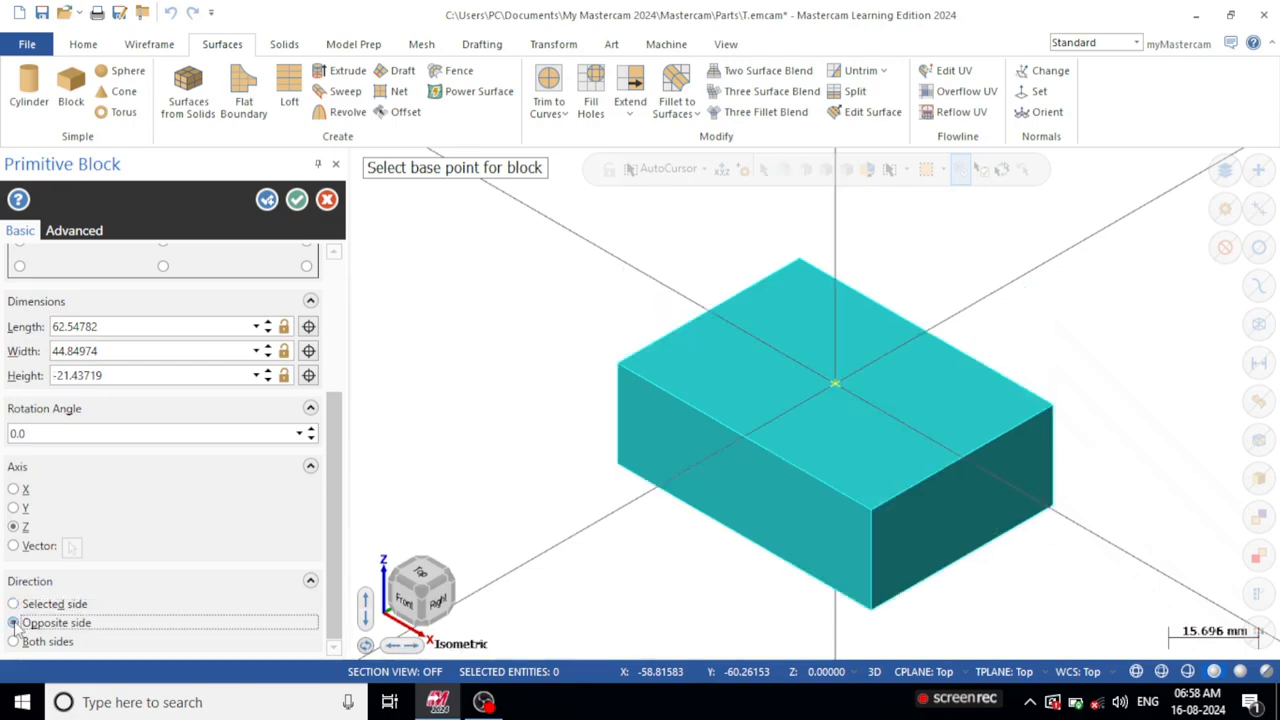
pyautogui.moveTo(331, 450); pyautogui.dragTo(357, 415)
pyautogui.click(297, 200)
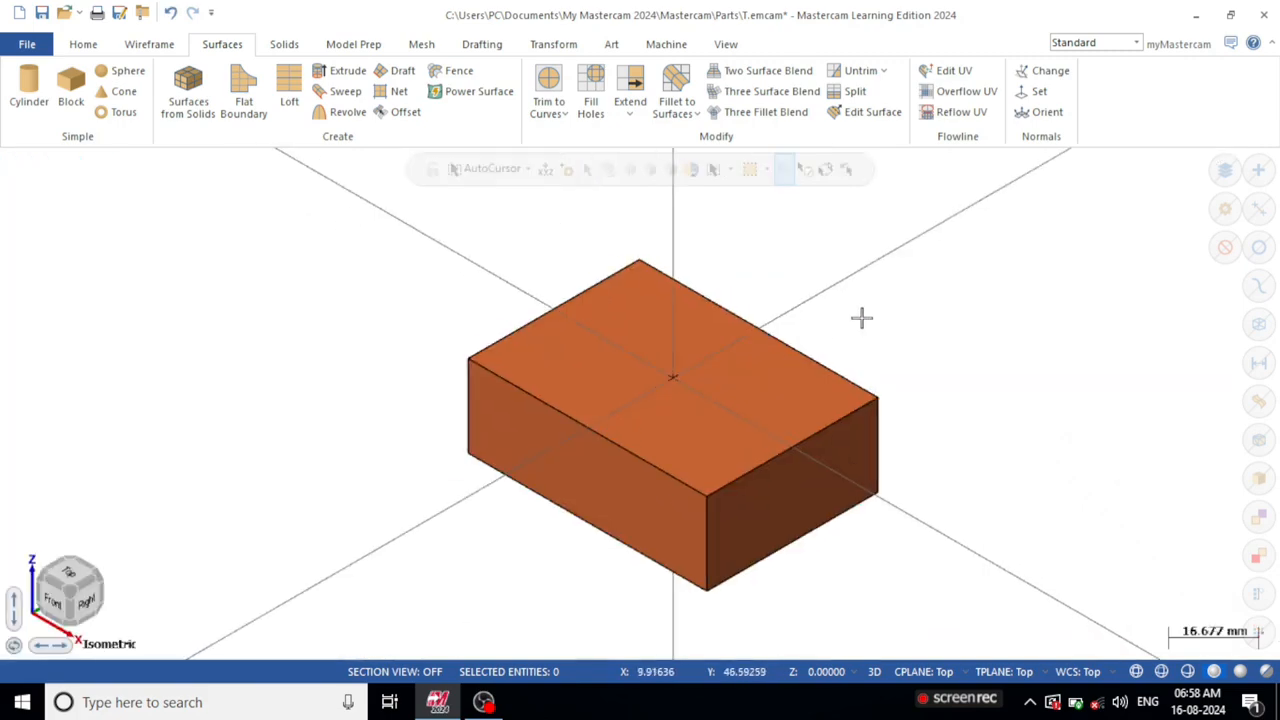
# Delete the block's top face and right end face, and inspect the open box from its open end.
pyautogui.click(731, 372)
pyautogui.press('Delete')
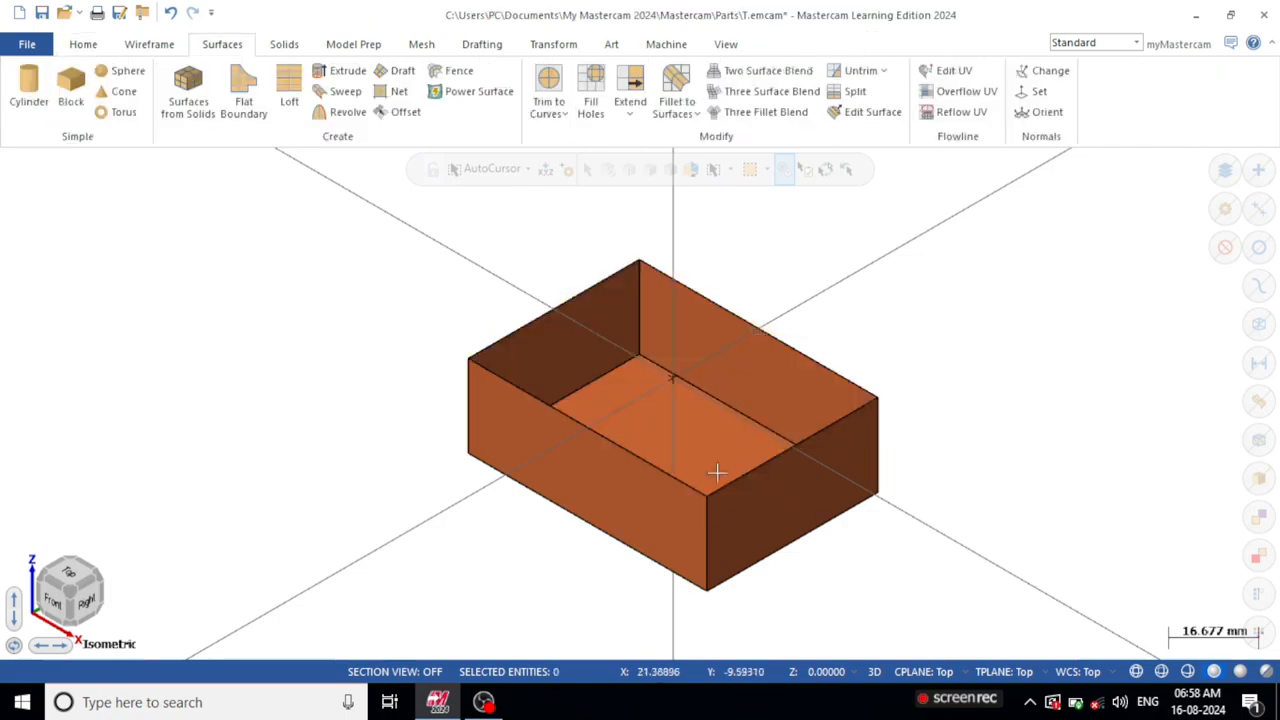
pyautogui.click(750, 531)
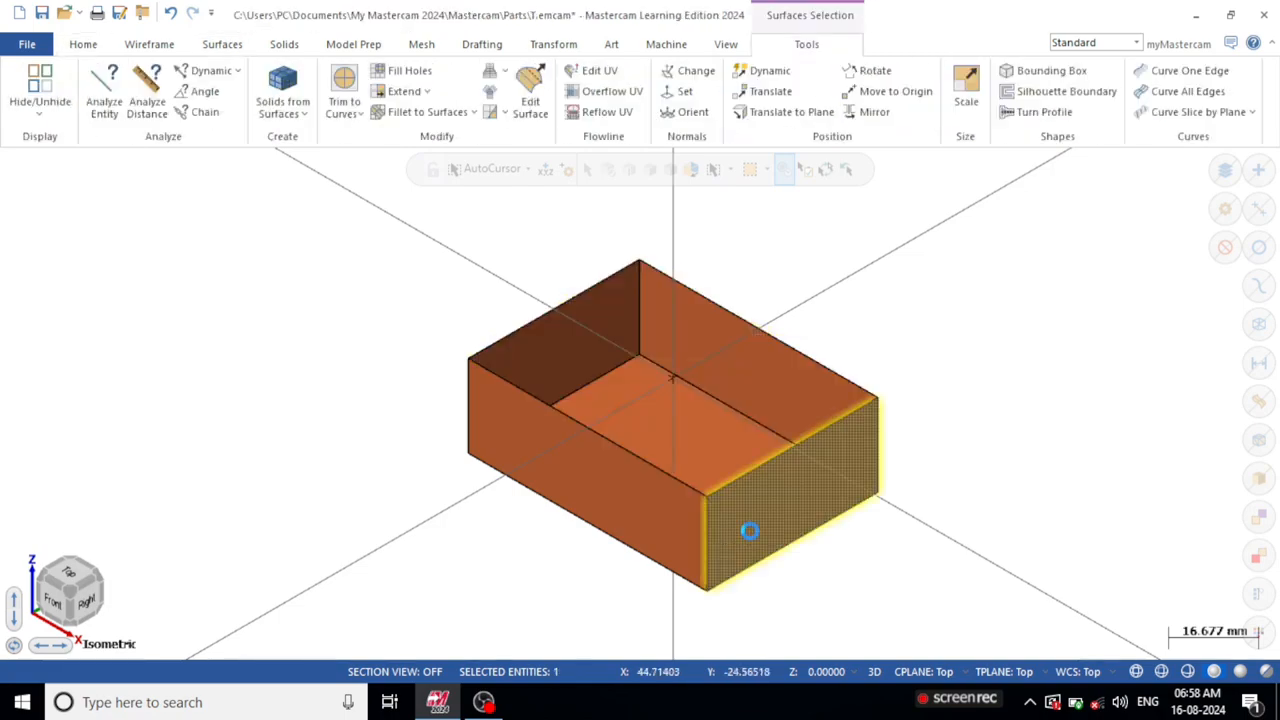
pyautogui.press('Delete')
pyautogui.moveTo(946, 409); pyautogui.dragTo(800, 402, button='middle')
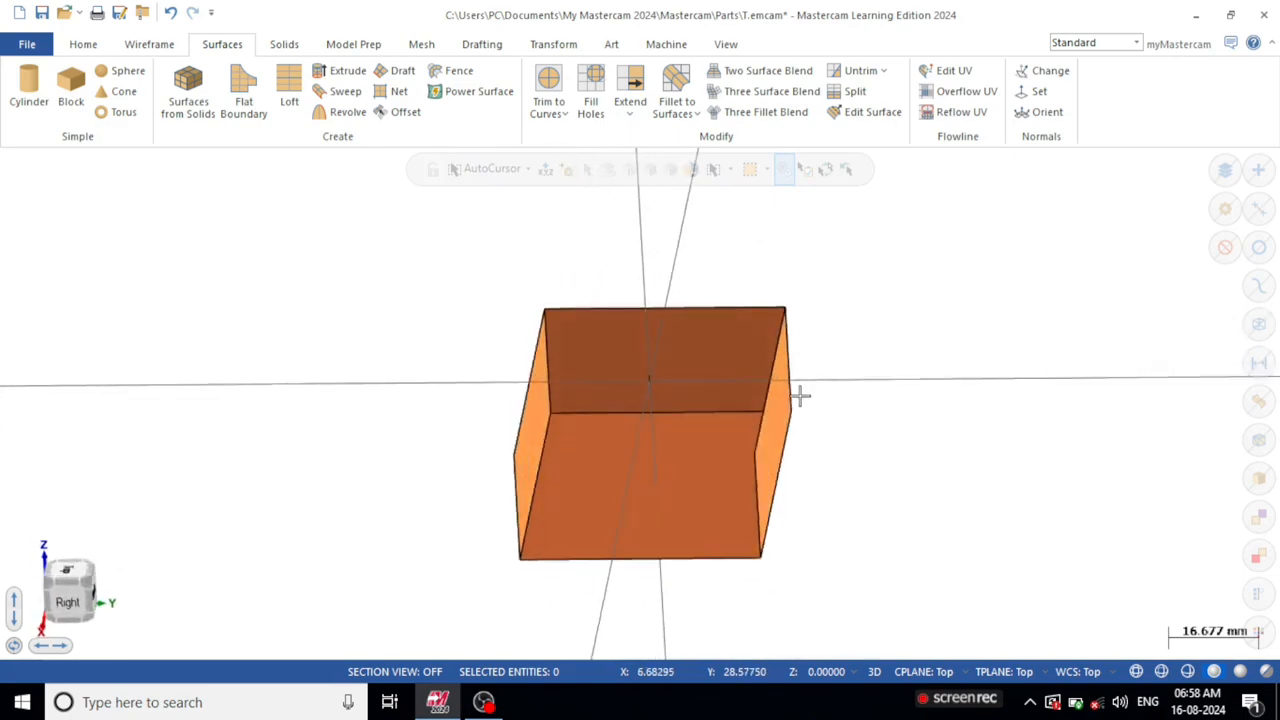
# Return to the top view and delete all remaining geometry of the block.
pyautogui.hotkey('alt', '1')
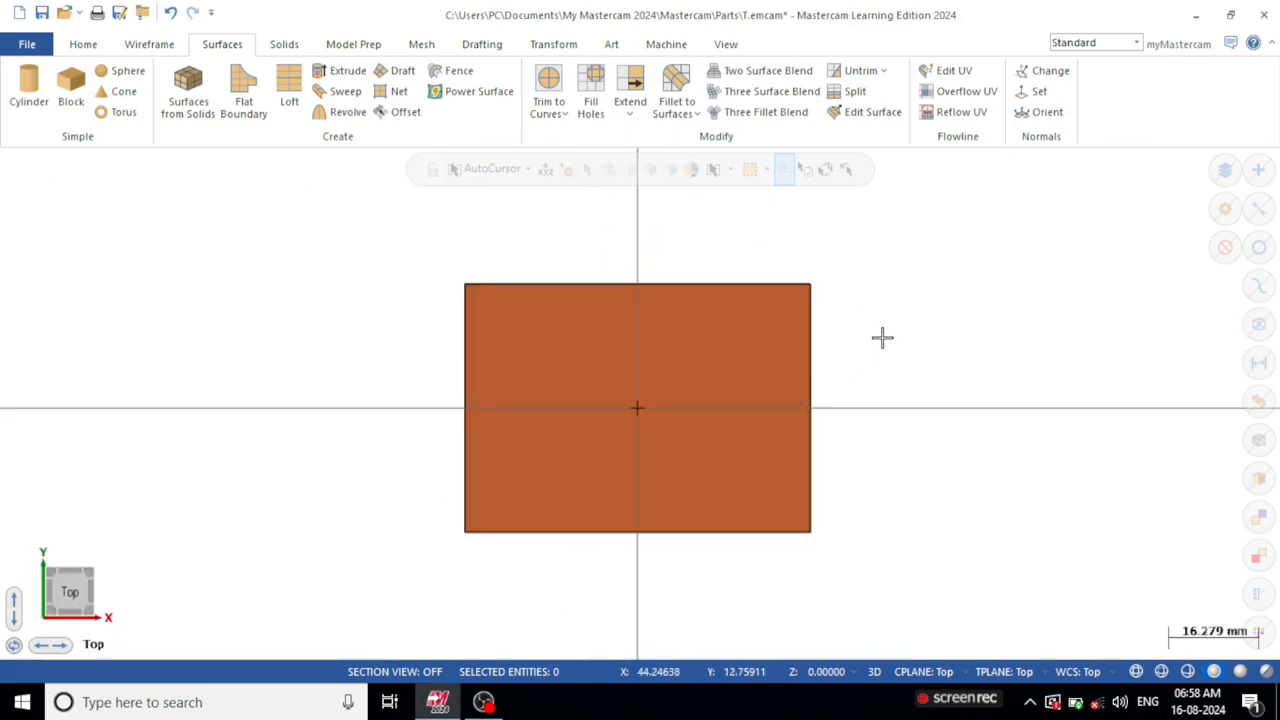
pyautogui.hotkey('ctrl', 'a')
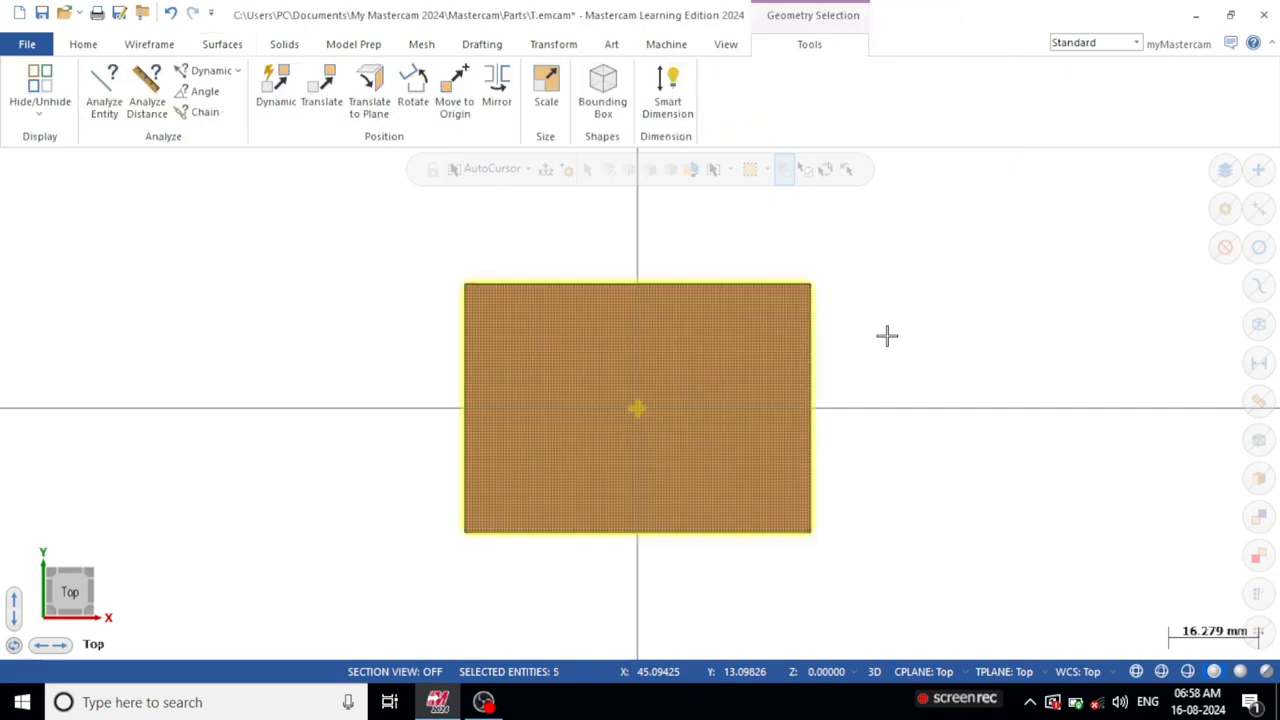
pyautogui.press('Delete')
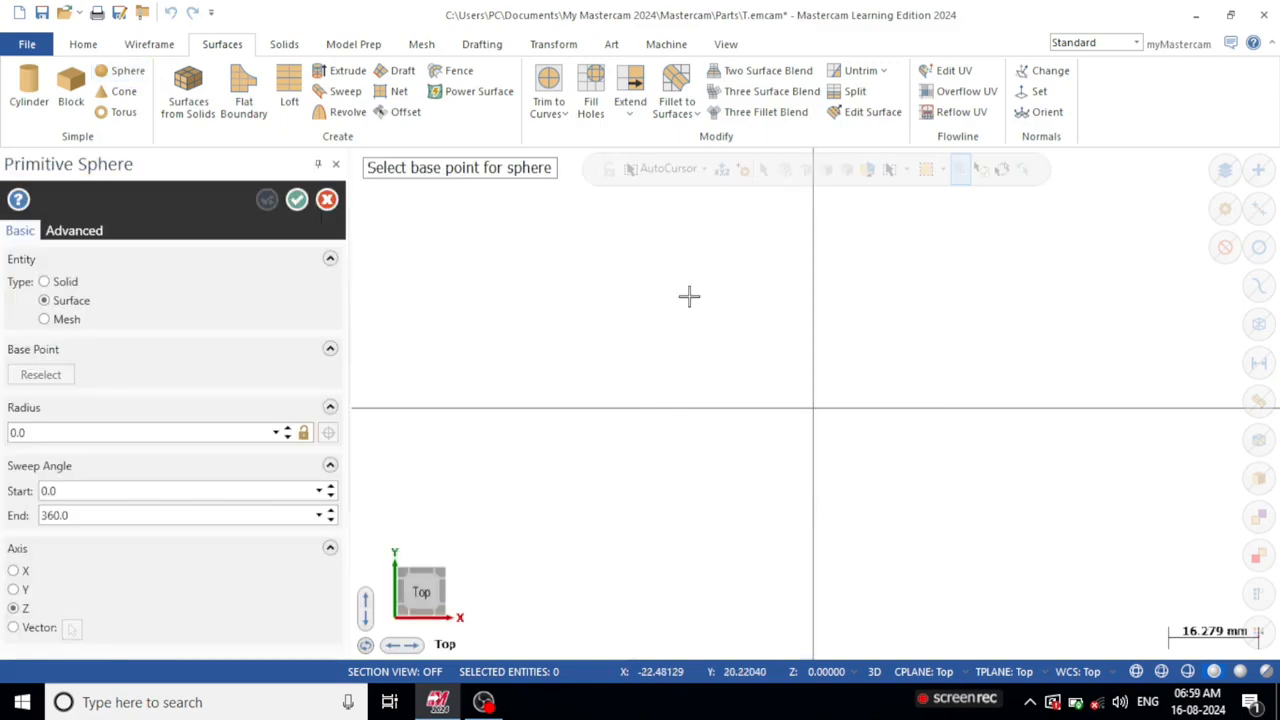
# Place a surface sphere centred on the origin with a radius of about 30.4 mm.
pyautogui.click(813, 408)
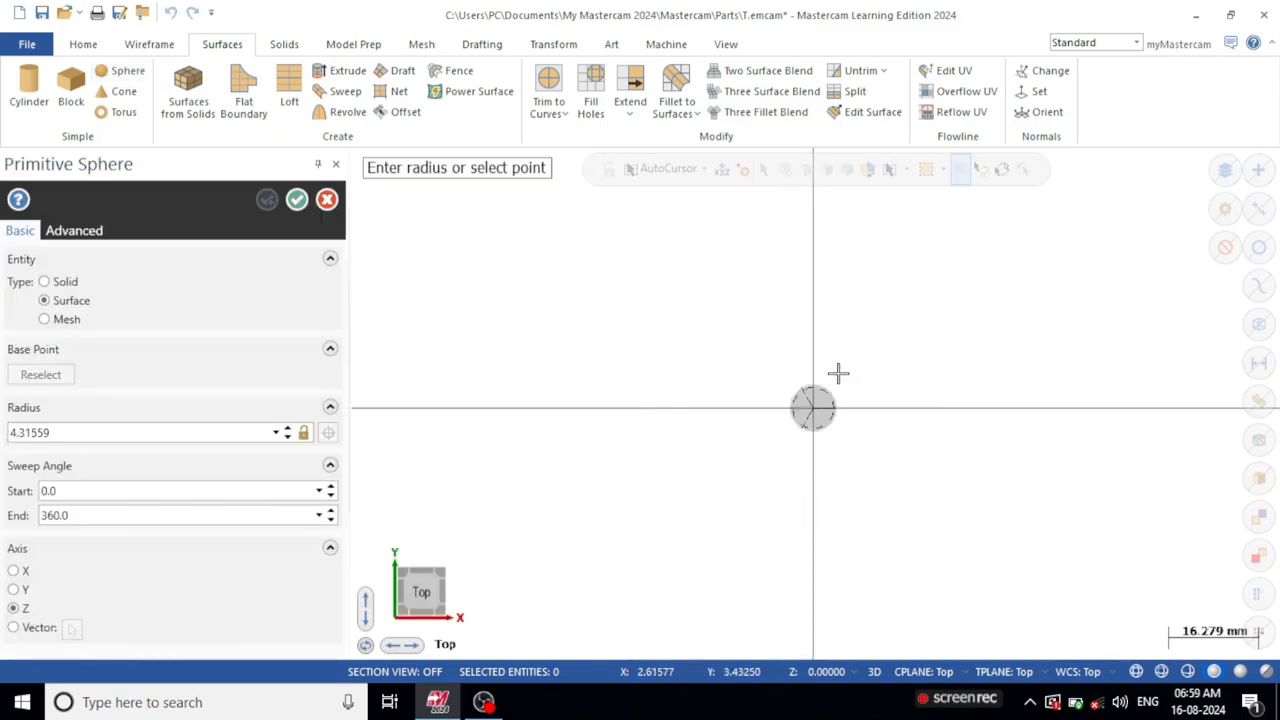
pyautogui.click(891, 262)
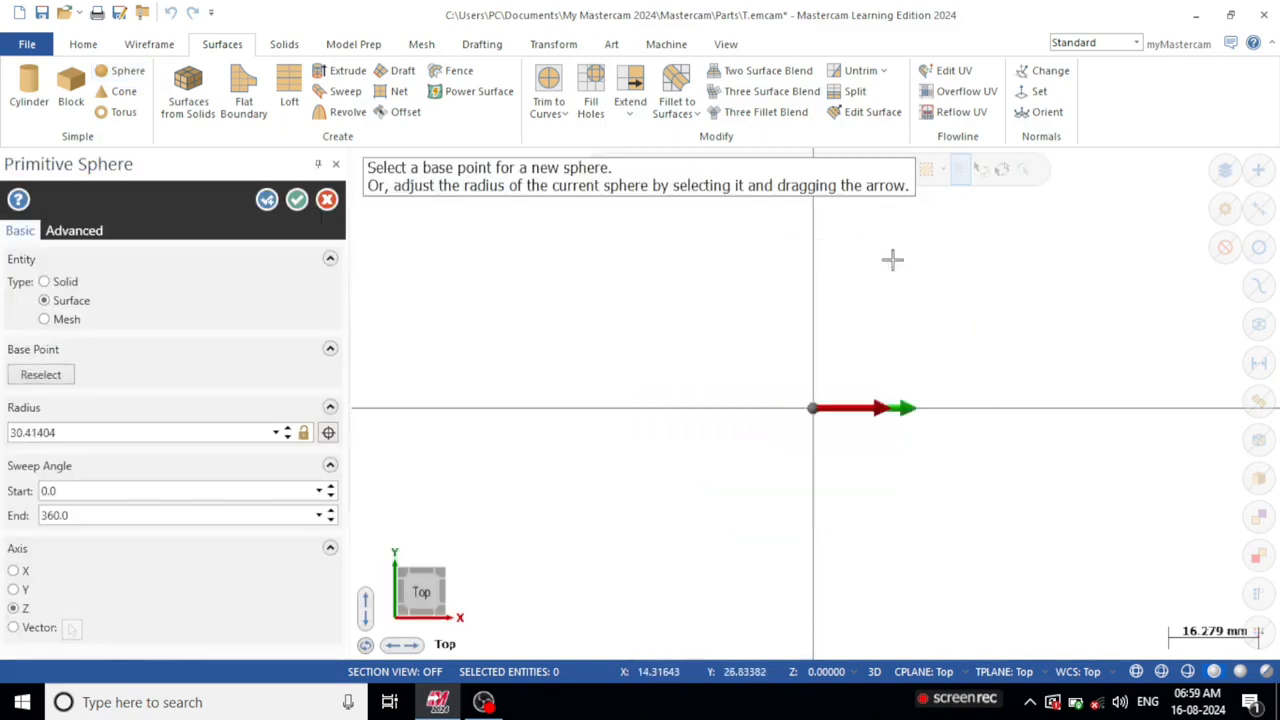
# Set the surface sphere's radius to 30 mm.
pyautogui.moveTo(900, 297); pyautogui.dragTo(845, 355, button='middle')
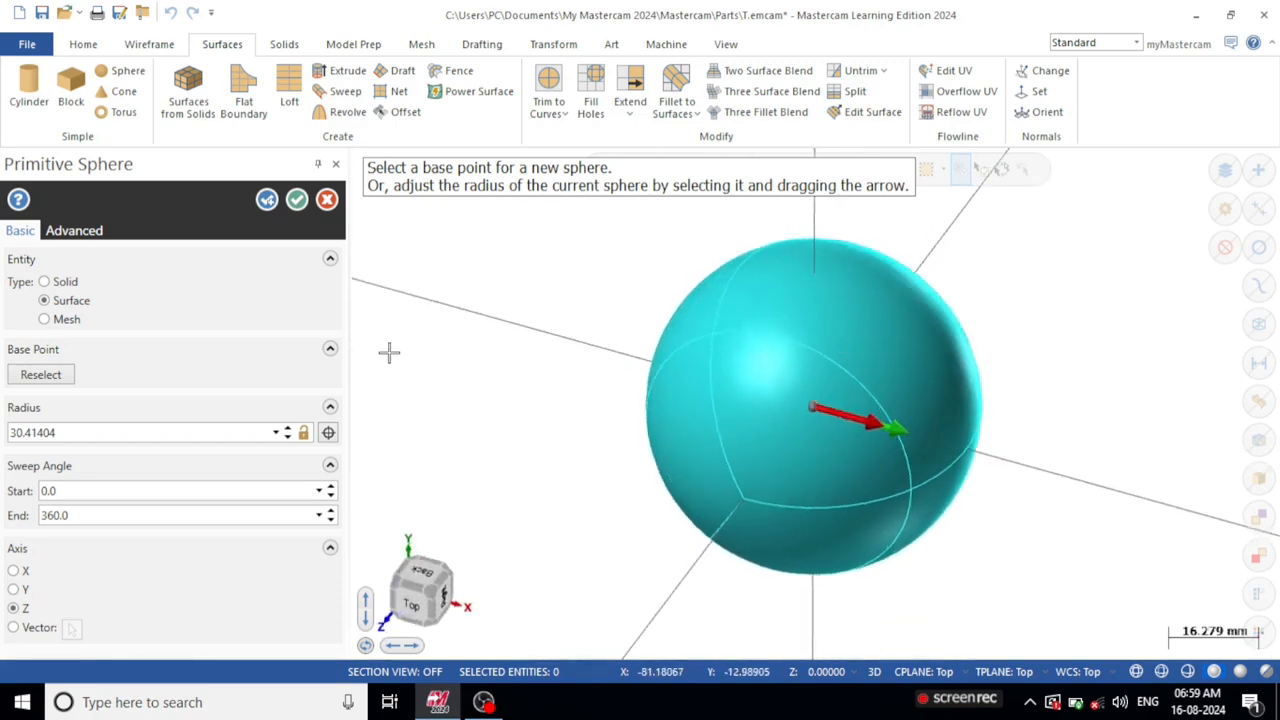
pyautogui.click(108, 436)
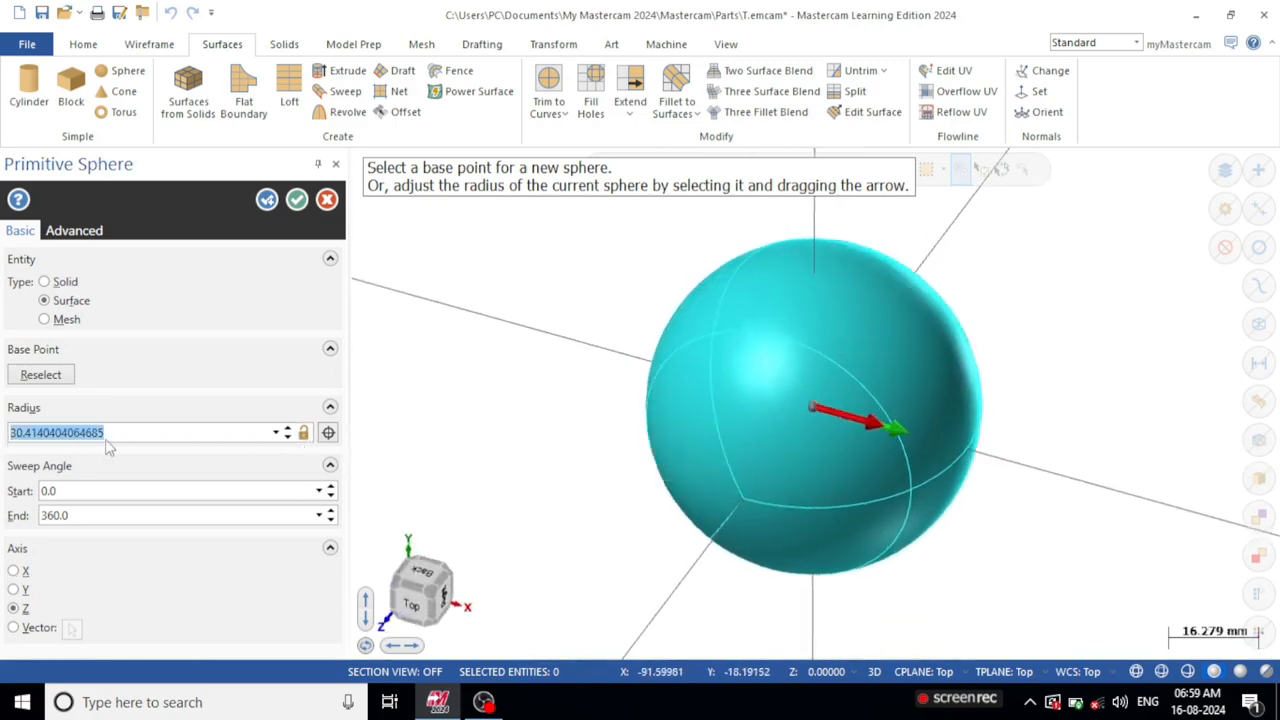
pyautogui.write('30')
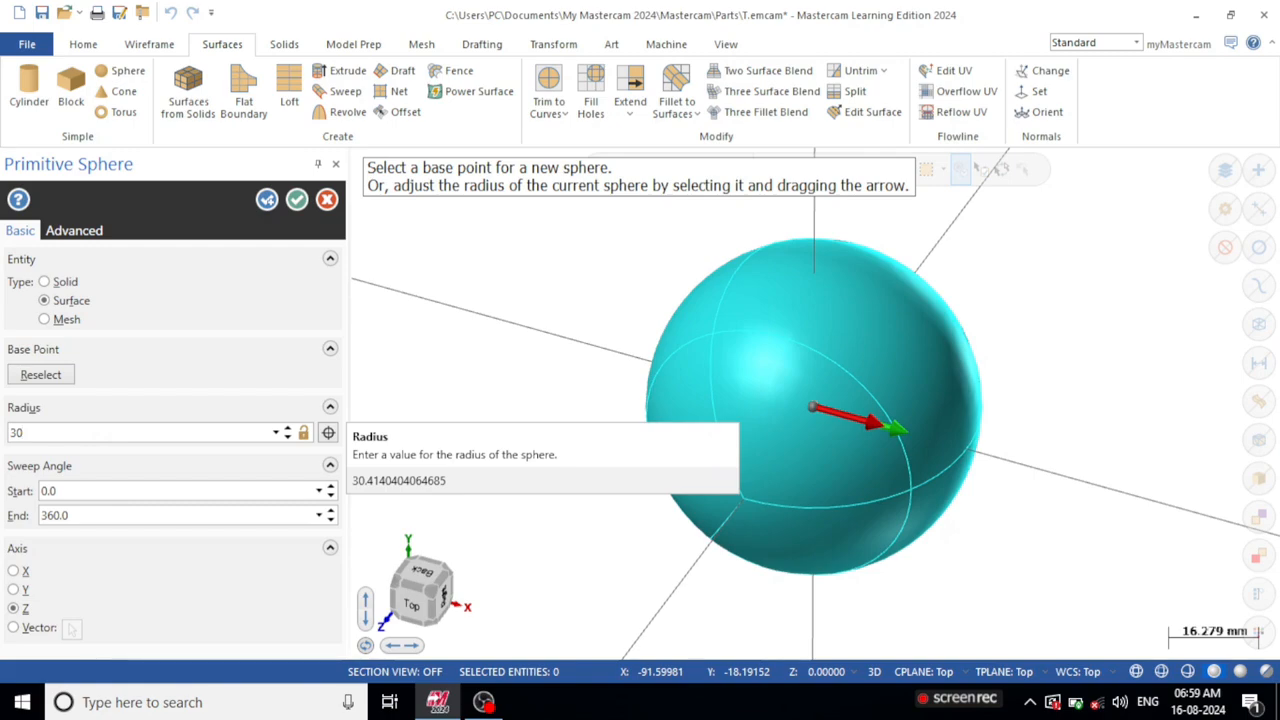
pyautogui.press('Return')
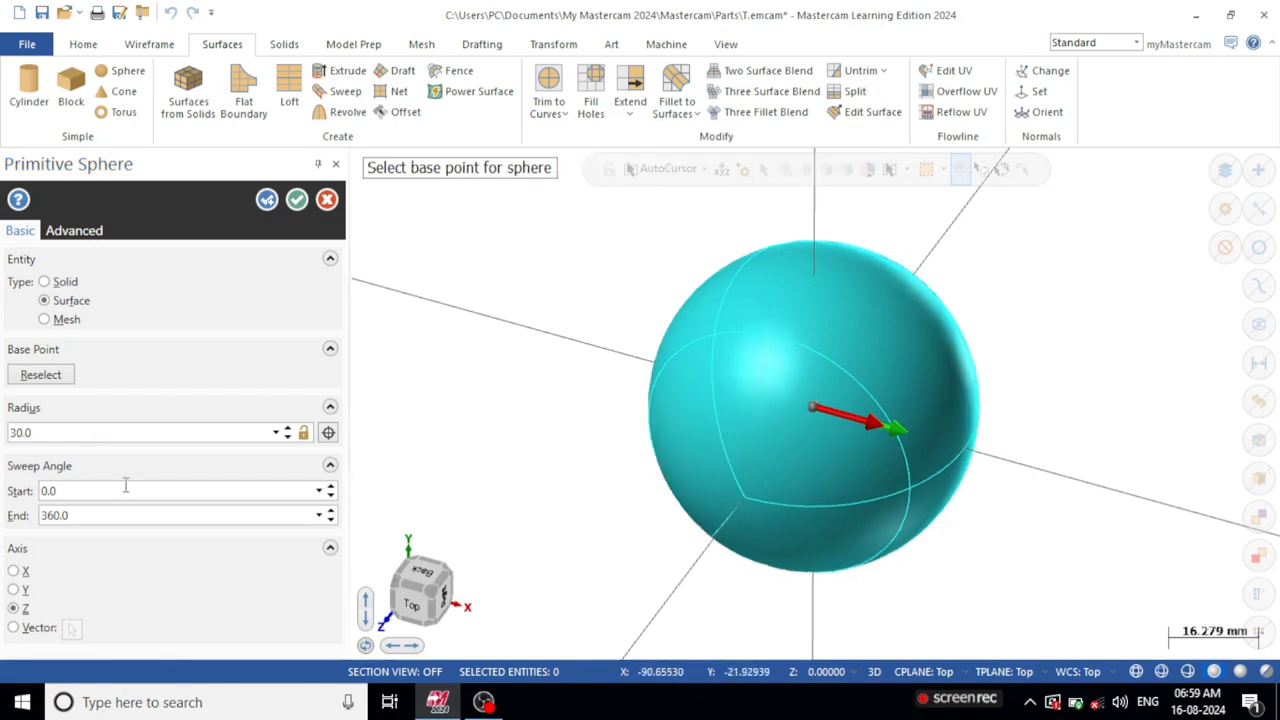
# Raise the sphere's sweep start angle to 51 degrees to cut a wedge out of it.
pyautogui.click(331, 486)
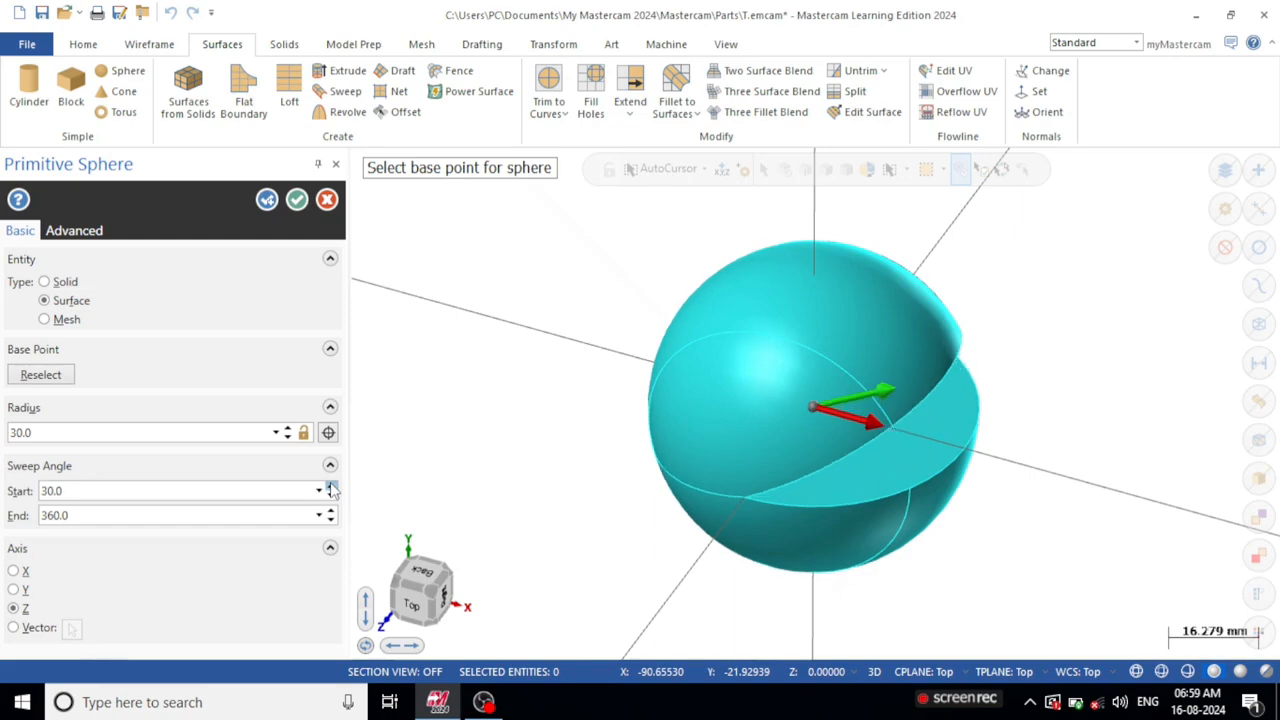
pyautogui.moveTo(931, 478); pyautogui.dragTo(949, 440, button='middle')
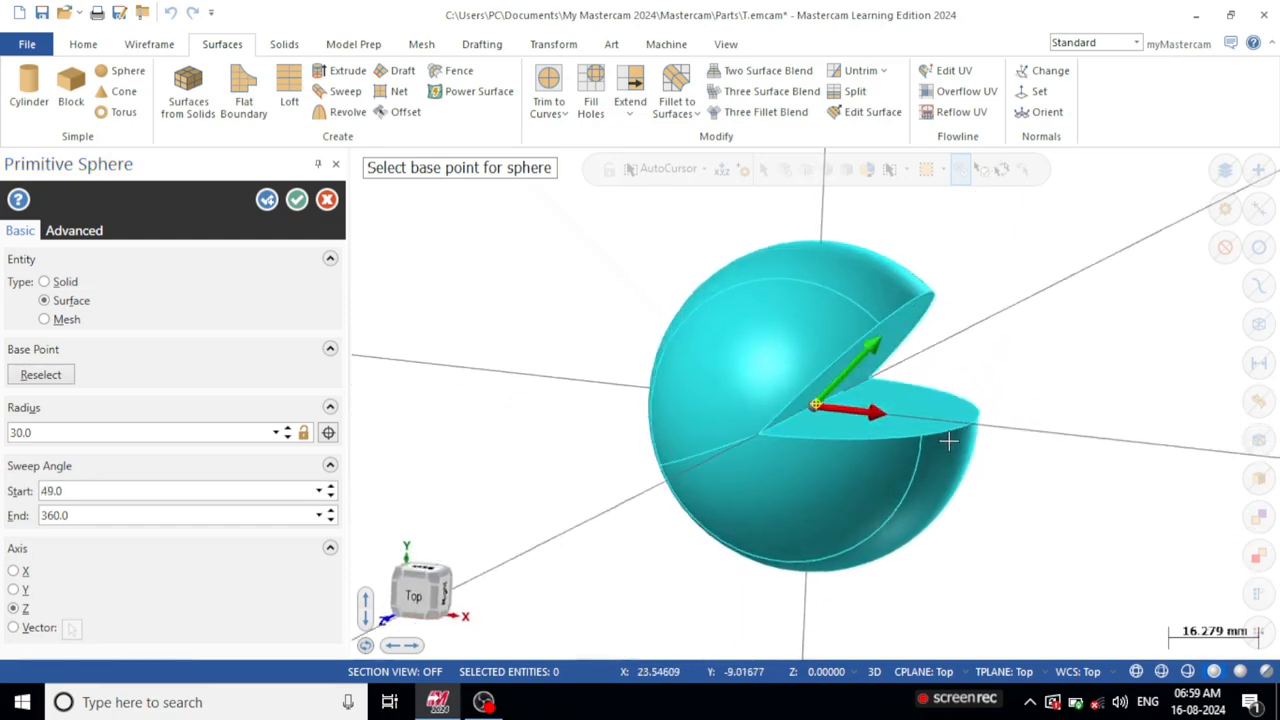
pyautogui.click(331, 487)
pyautogui.click(331, 487)
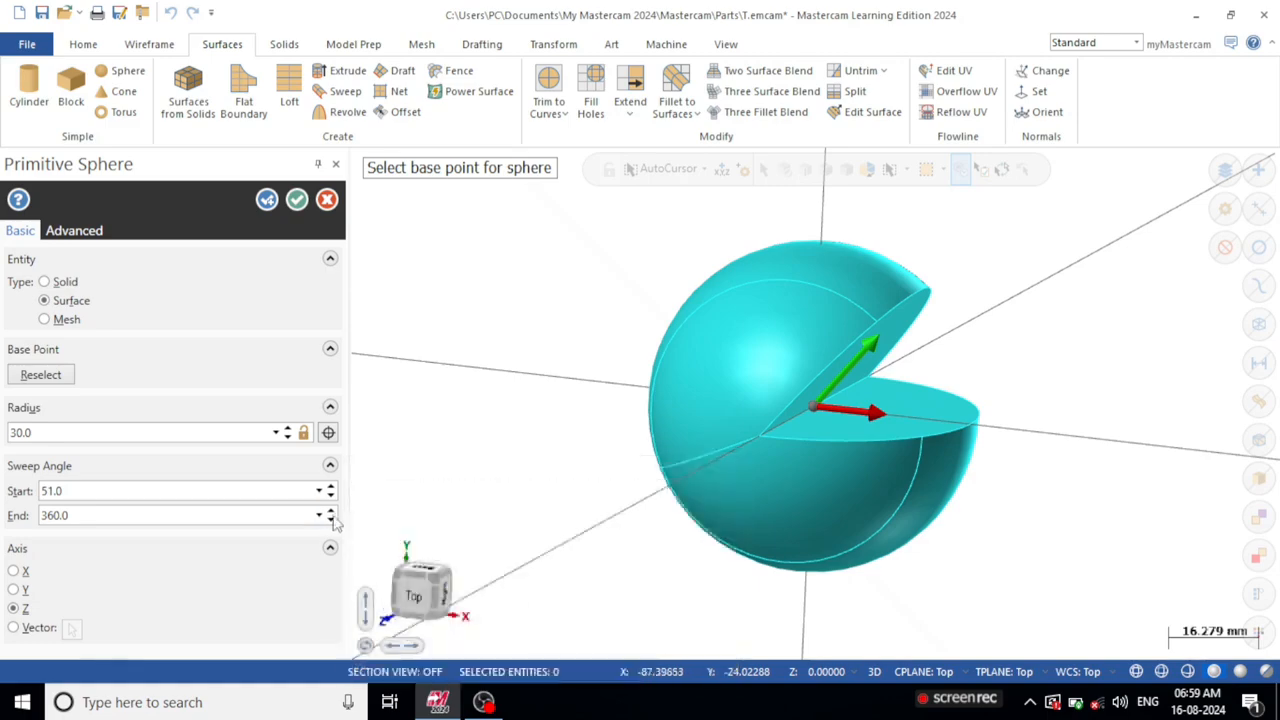
# Lower the sphere's sweep end angle below 340 degrees to widen the wedge opening, and create the surface sphere.
pyautogui.click(332, 520)
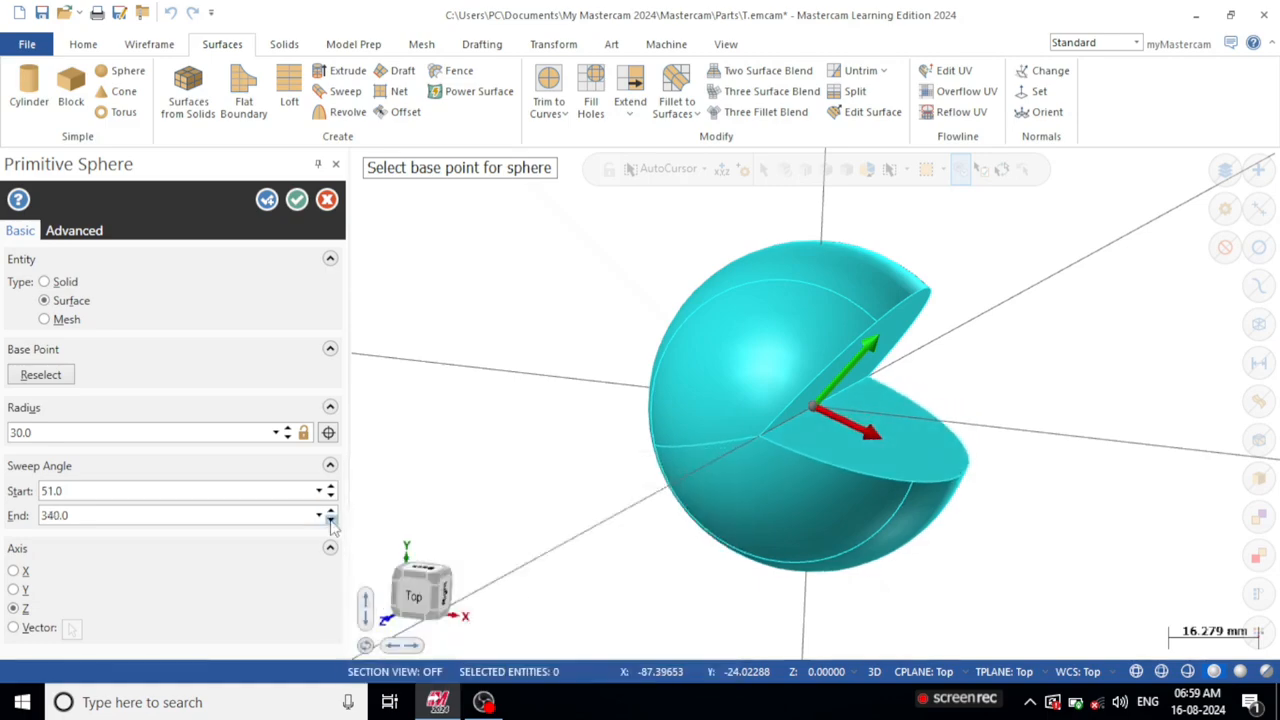
pyautogui.click(331, 520)
pyautogui.moveTo(629, 449); pyautogui.dragTo(585, 408, button='middle')
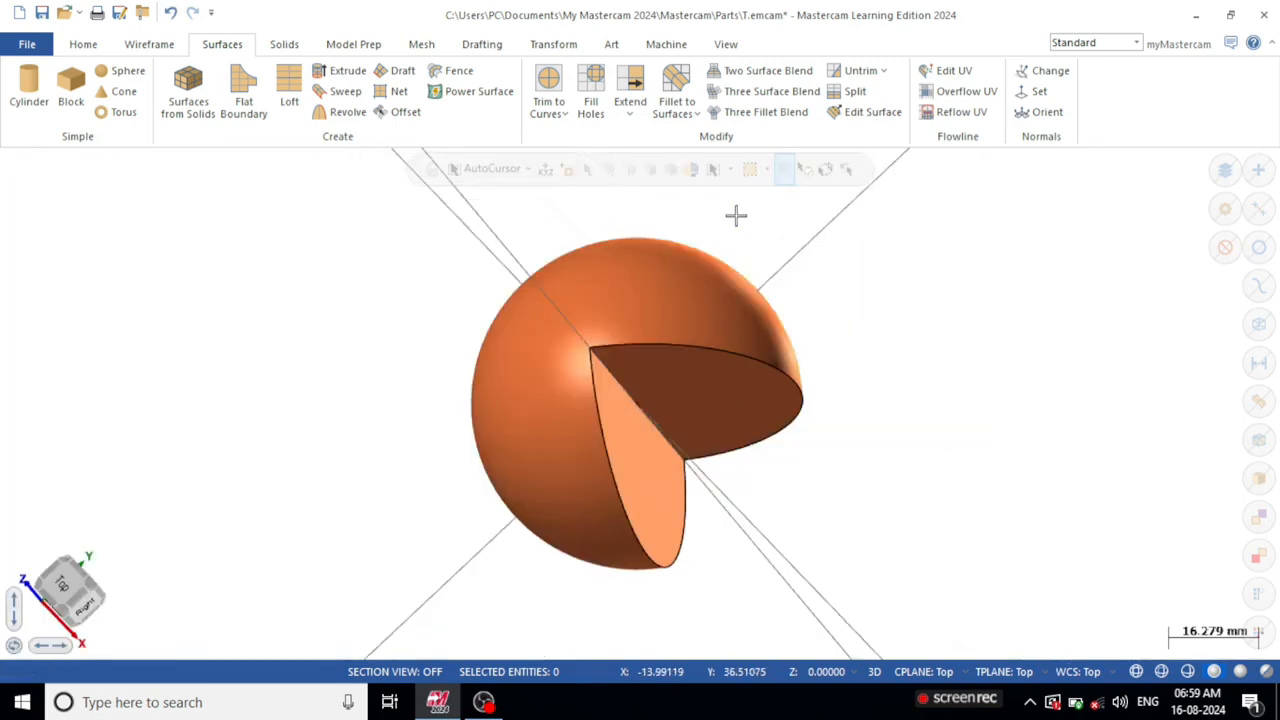
# Delete the two flat faces inside the sphere's wedge opening and inspect the hollow shell.
pyautogui.moveTo(877, 325); pyautogui.dragTo(811, 283, button='middle')
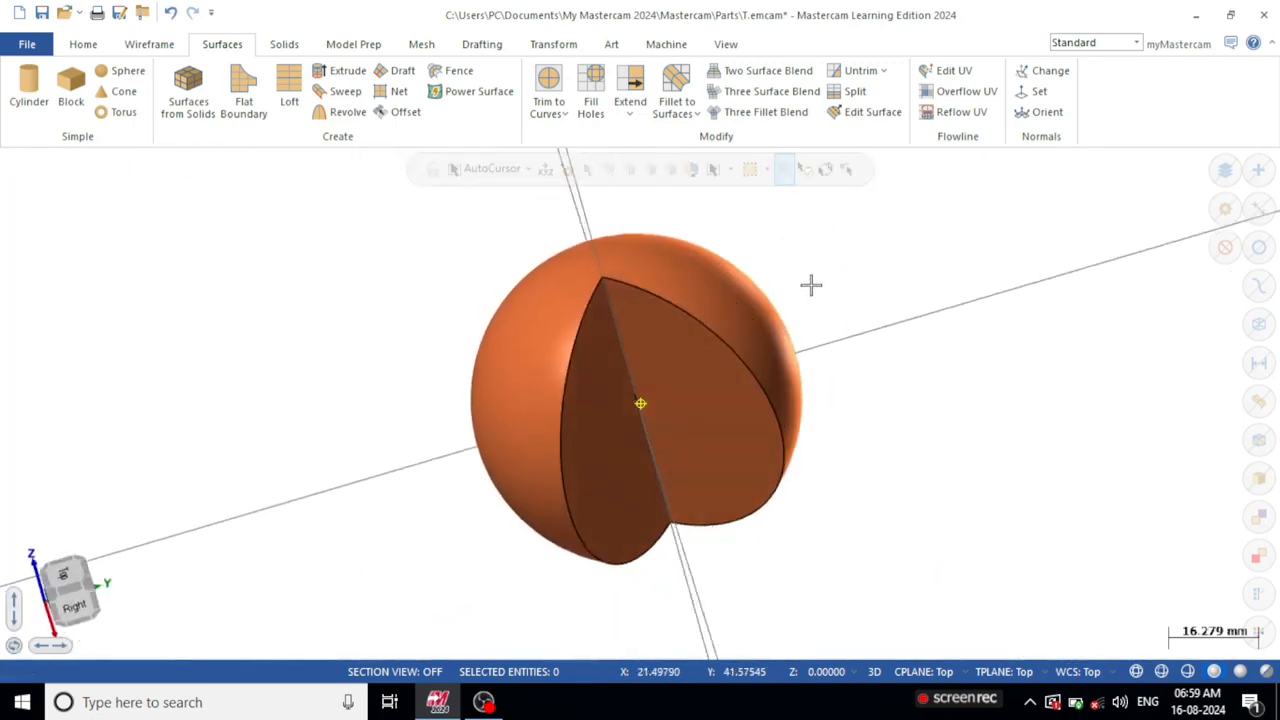
pyautogui.click(672, 404)
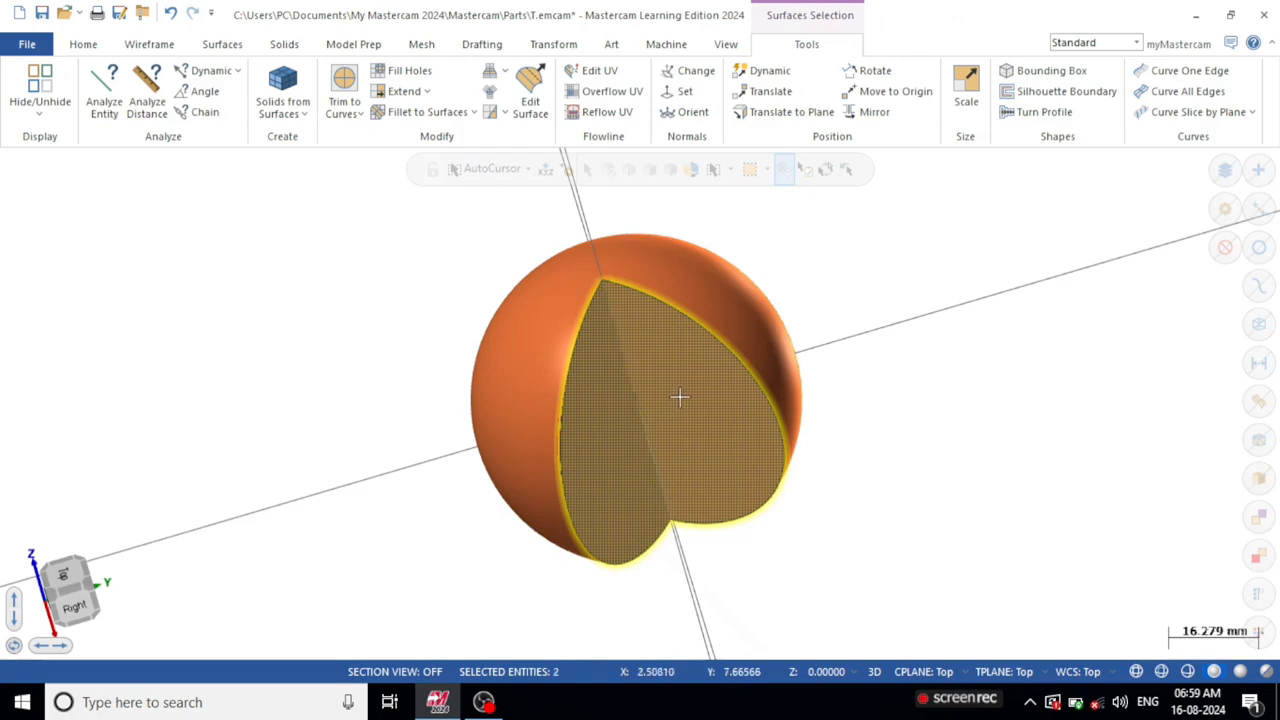
pyautogui.press('Delete')
pyautogui.moveTo(894, 407); pyautogui.dragTo(764, 421, button='middle')
# Return to the top view and delete the remaining sphere surface.
pyautogui.hotkey('alt', '1')
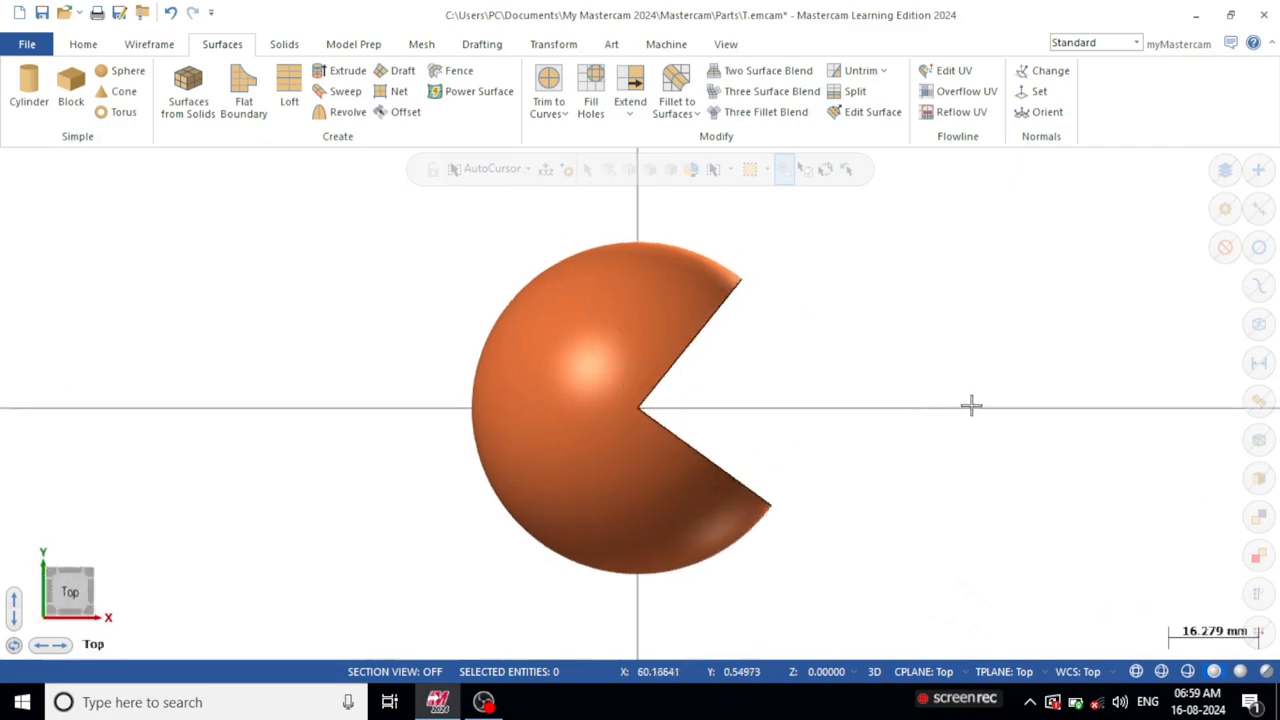
pyautogui.hotkey('ctrl', 'a')
pyautogui.press('Delete')
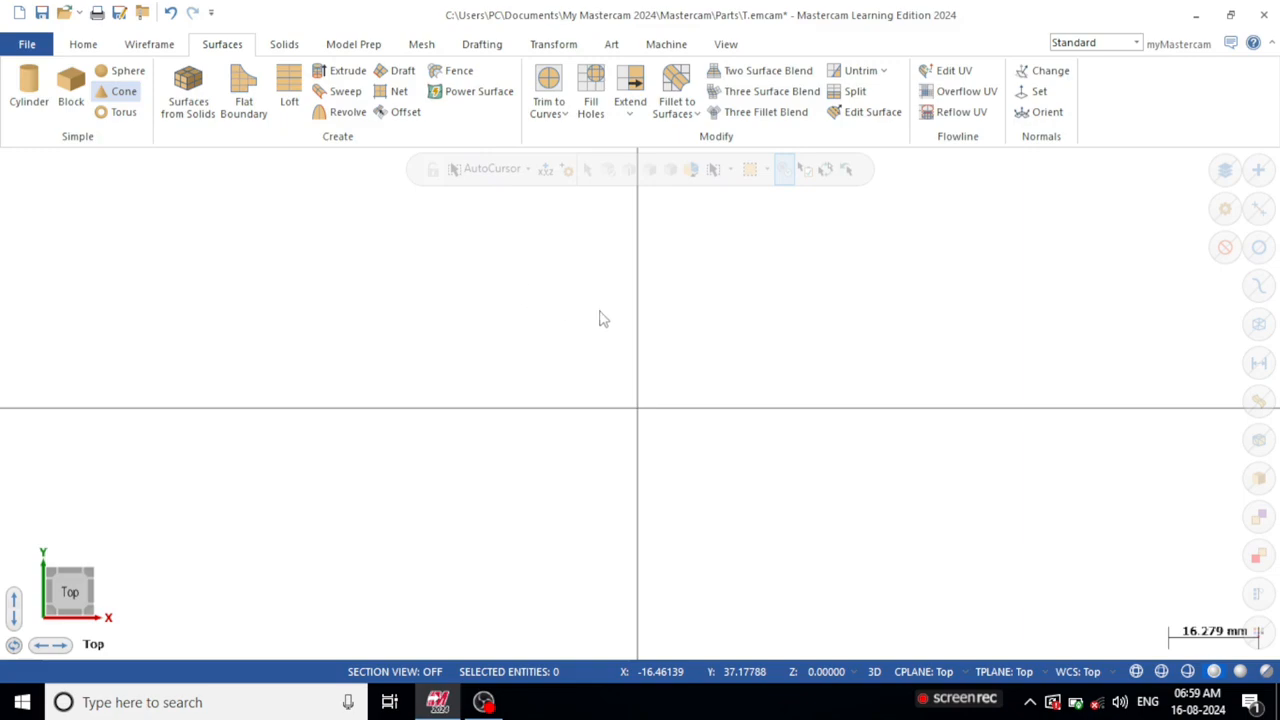
# Place a surface cone on the origin with a base radius of about 20.6 mm and a height of about 41.7 mm.
pyautogui.click(815, 410)
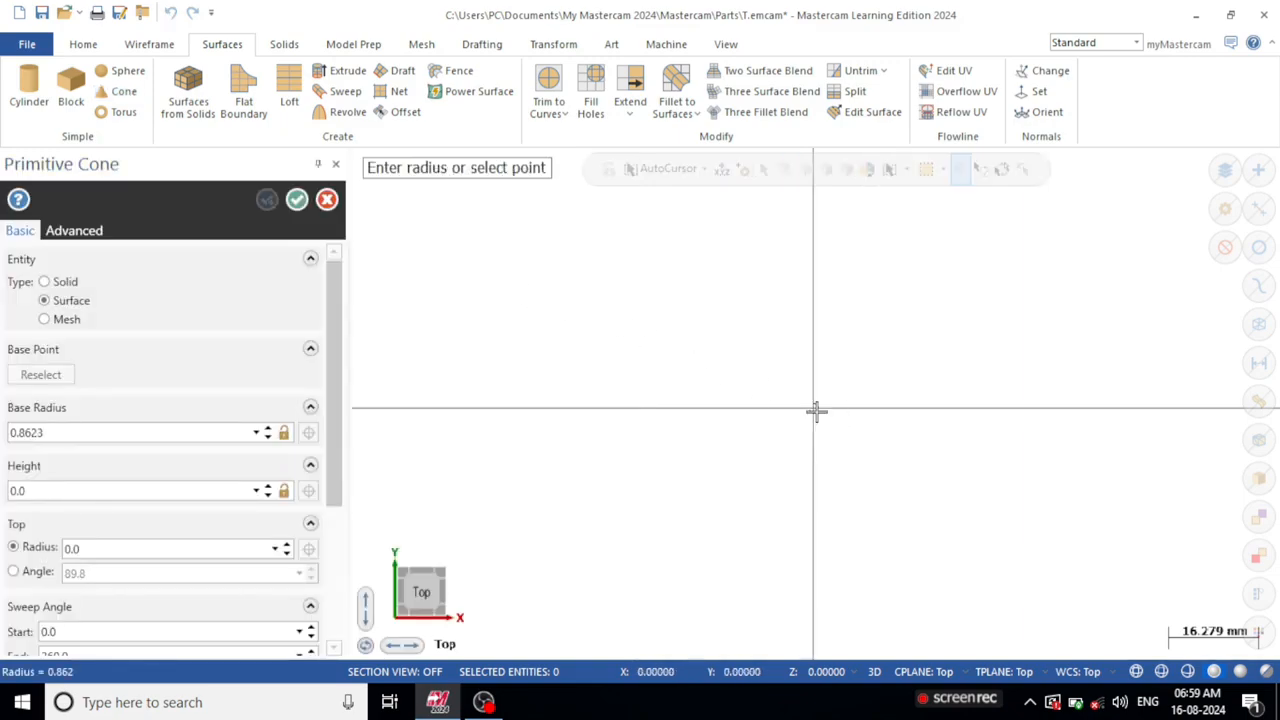
pyautogui.click(898, 335)
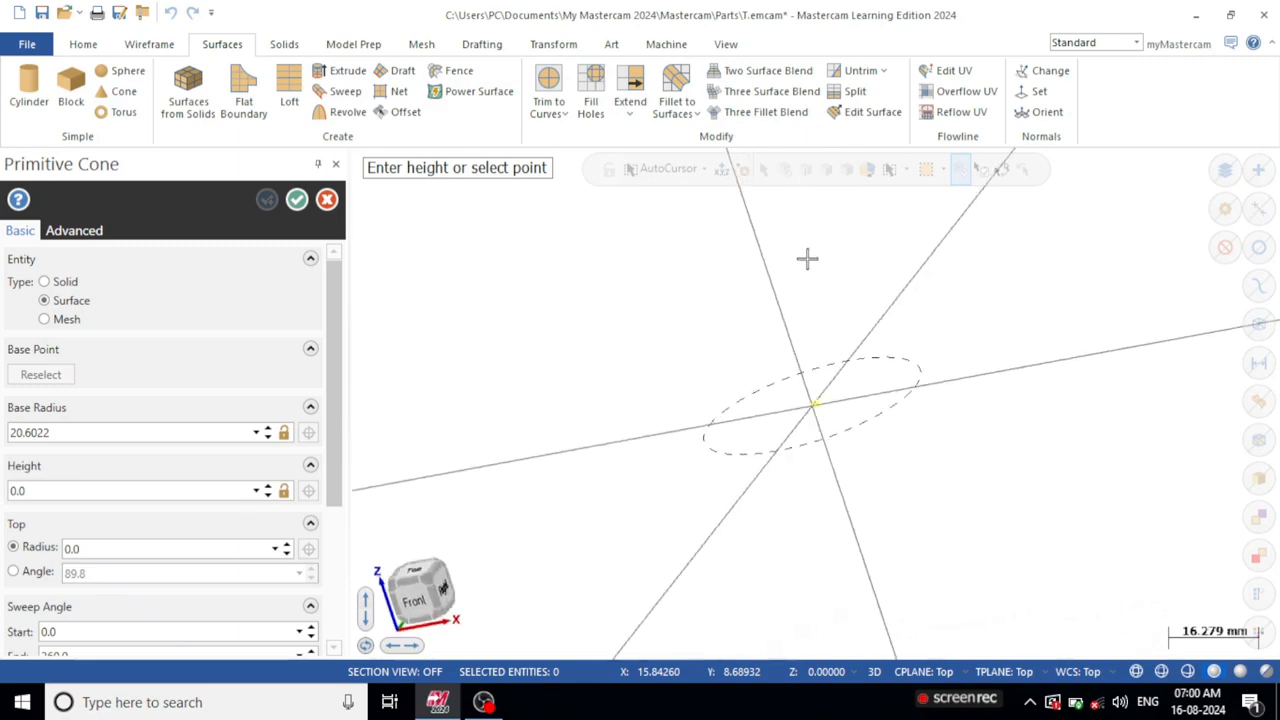
pyautogui.click(723, 206)
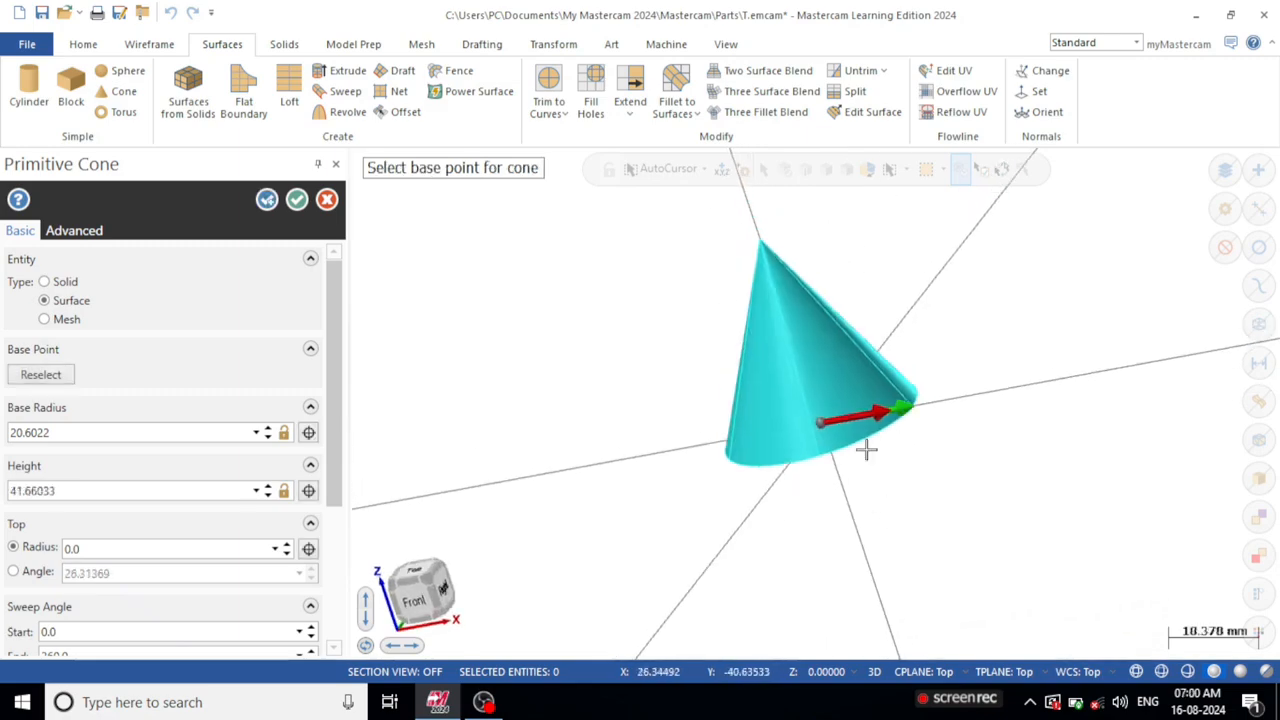
pyautogui.scroll(1, 851, 258)
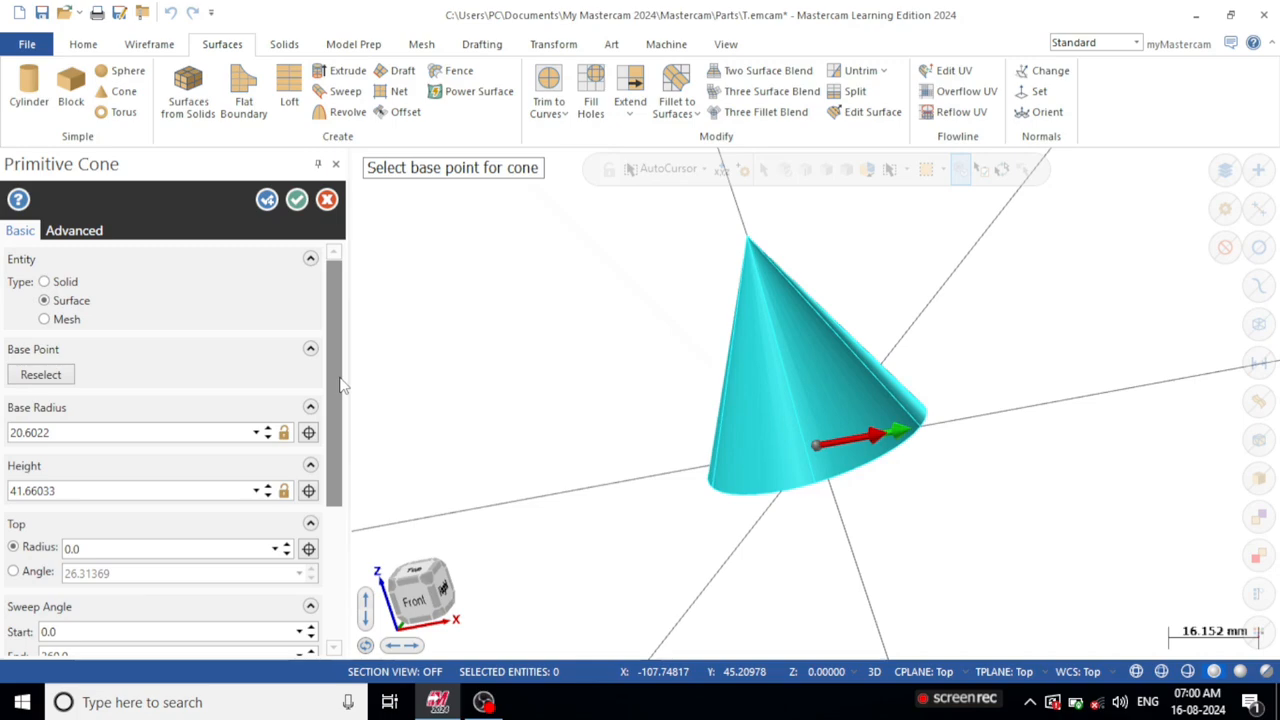
# Set the cone's base radius to 30 mm.
pyautogui.moveTo(340, 385)
pyautogui.mouseDown()
pyautogui.moveTo(336, 430)
pyautogui.moveTo(345, 385)
pyautogui.moveTo(341, 397)
pyautogui.mouseUp()
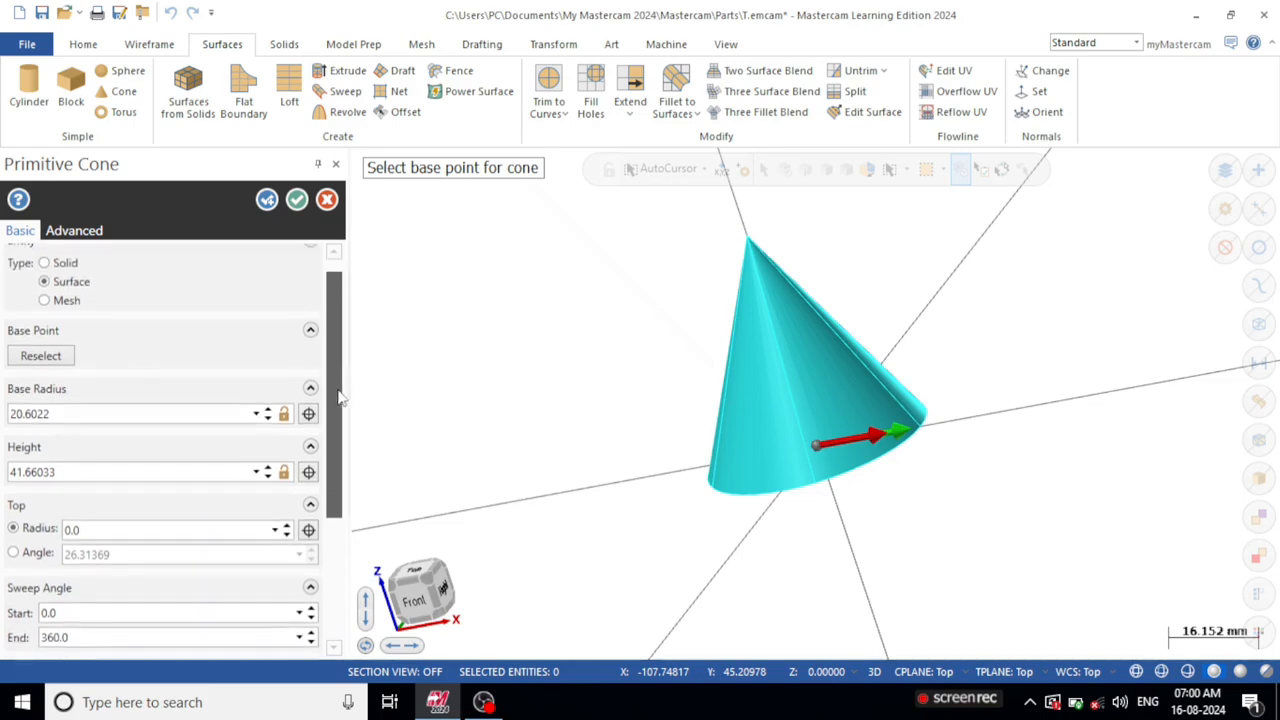
pyautogui.click(90, 418)
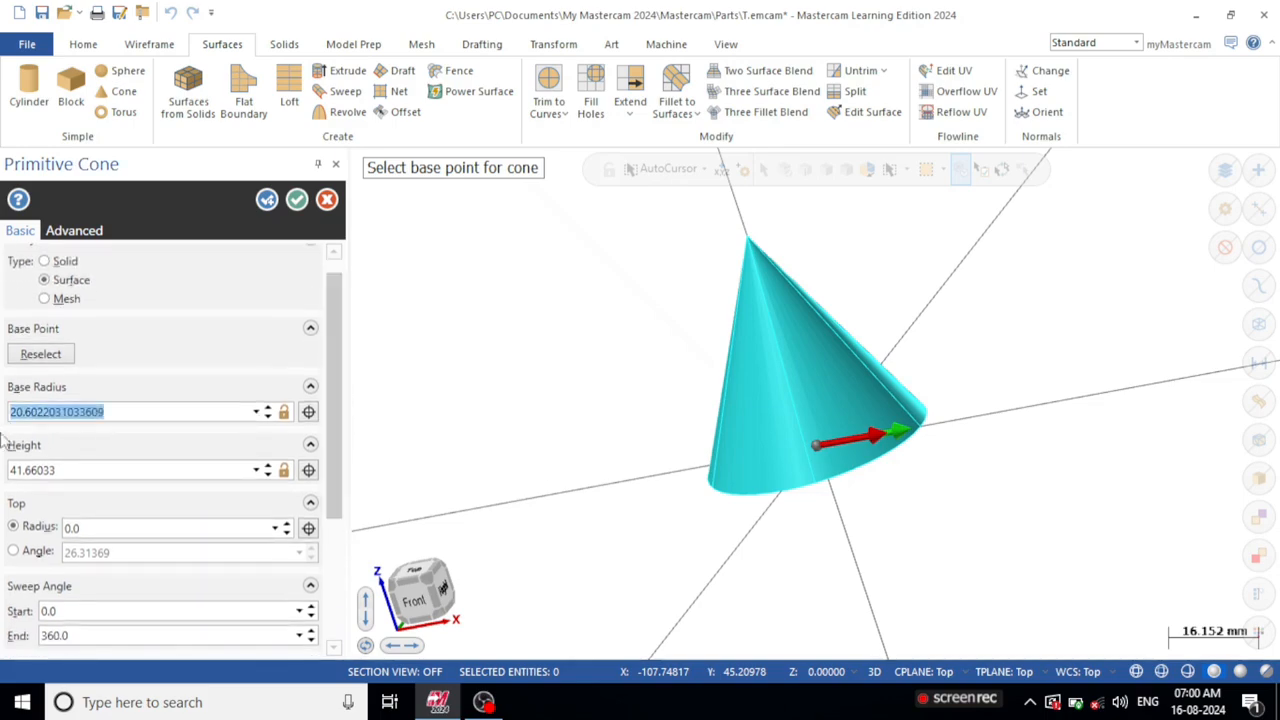
pyautogui.click(268, 409)
pyautogui.click(268, 409)
pyautogui.click(268, 409)
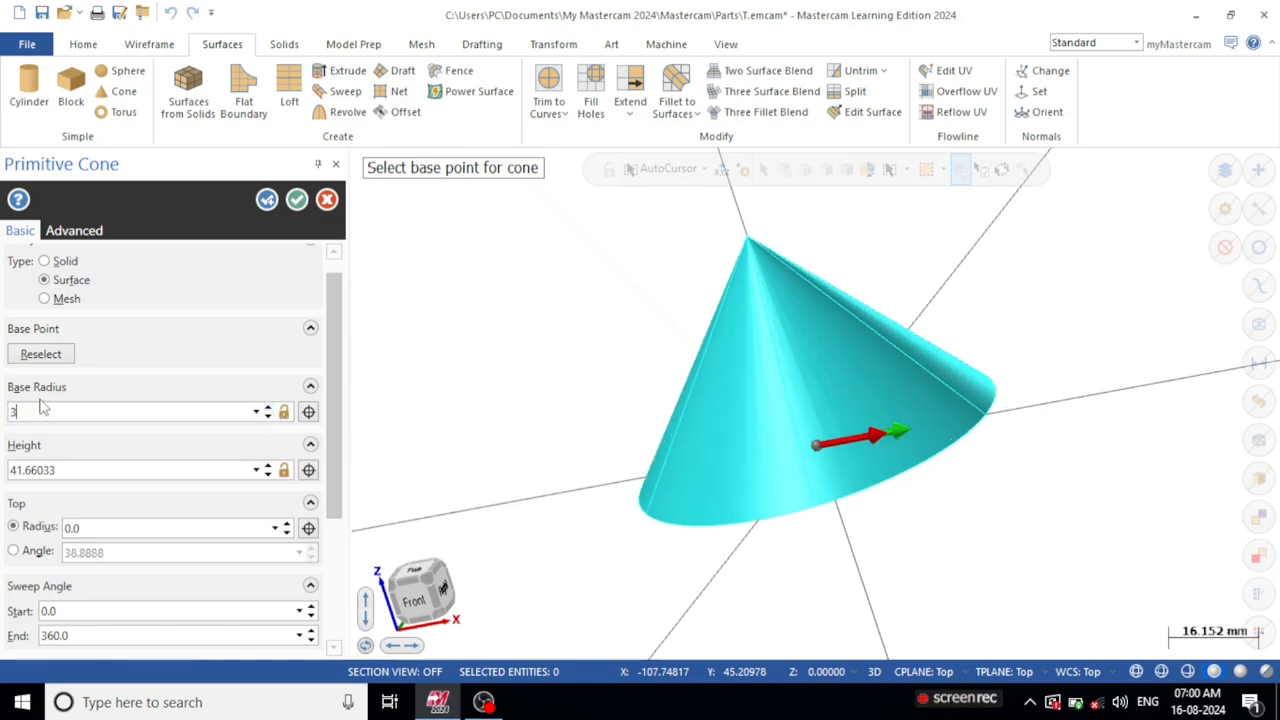
pyautogui.press('Return')
# Set the cone's height to 50 mm and its top radius to 12 mm.
pyautogui.click(40, 472)
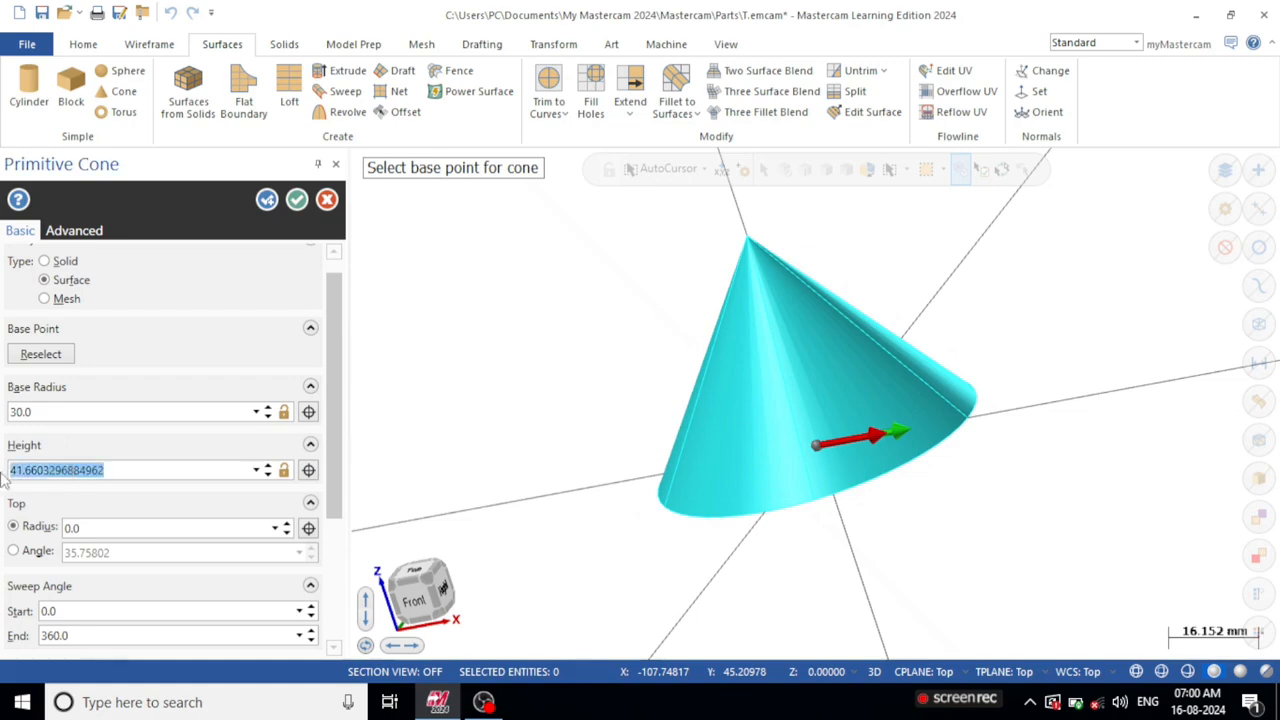
pyautogui.write('50')
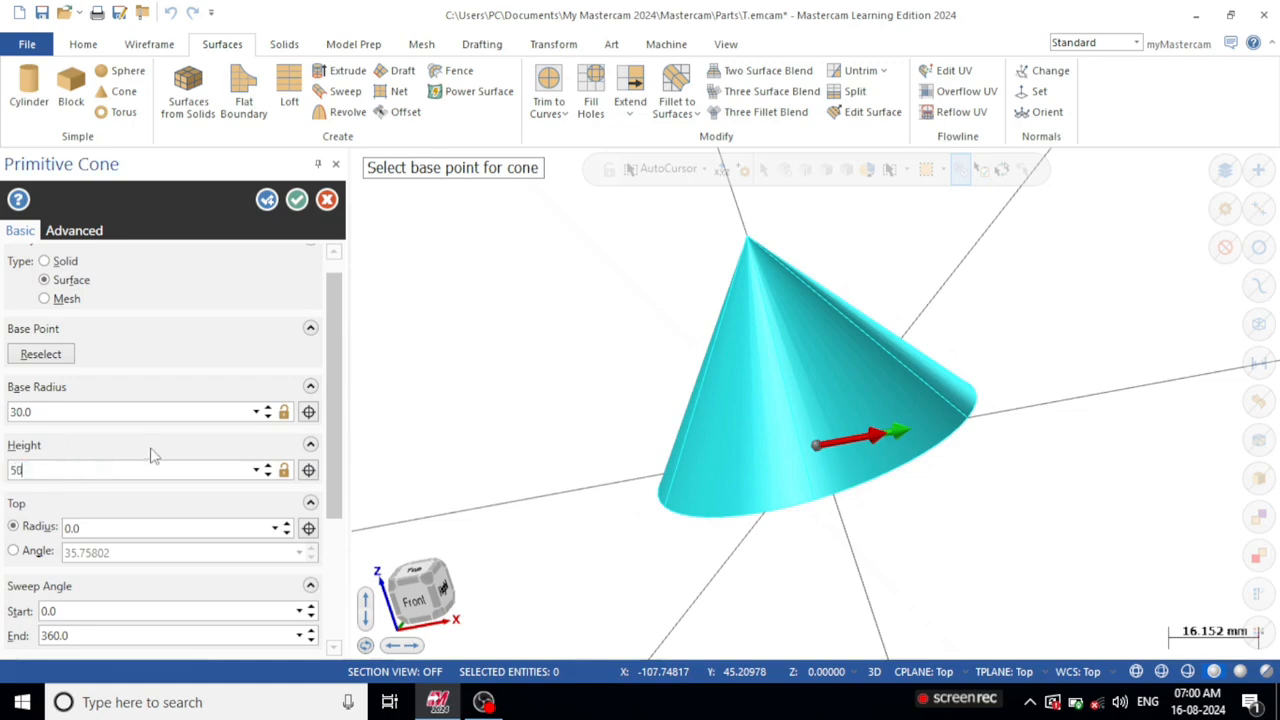
pyautogui.press('Return')
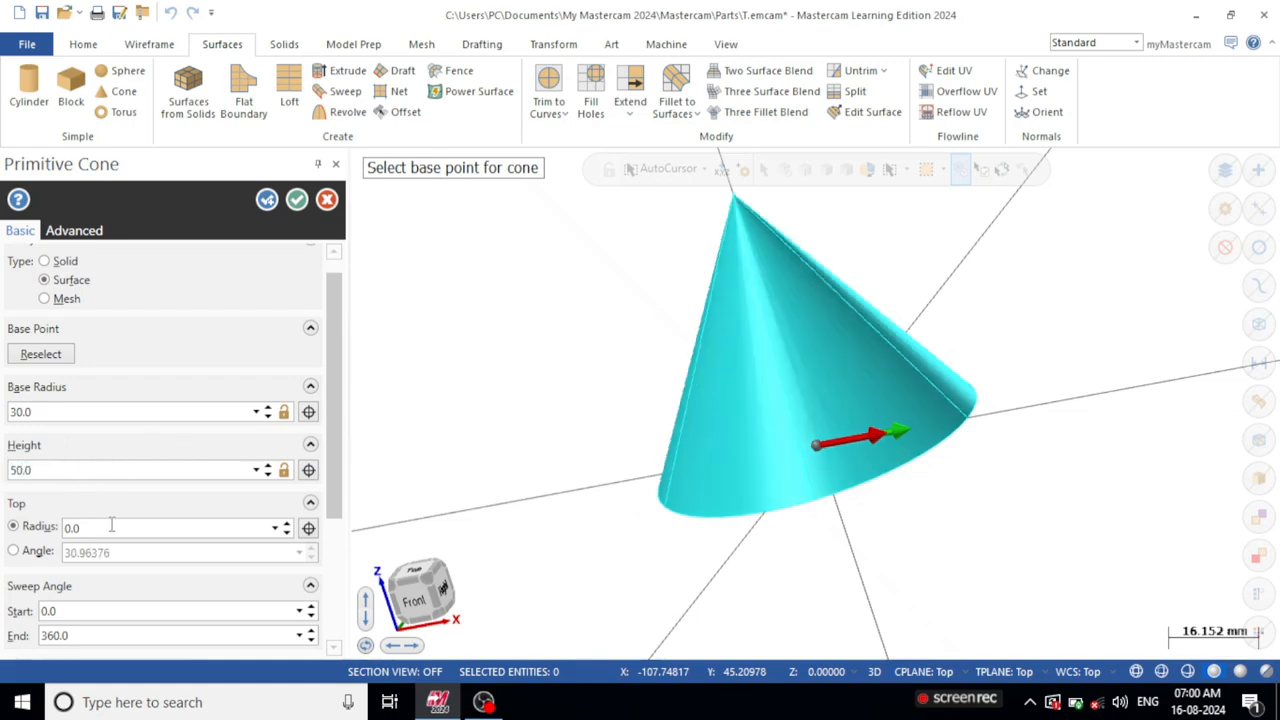
pyautogui.click(287, 524)
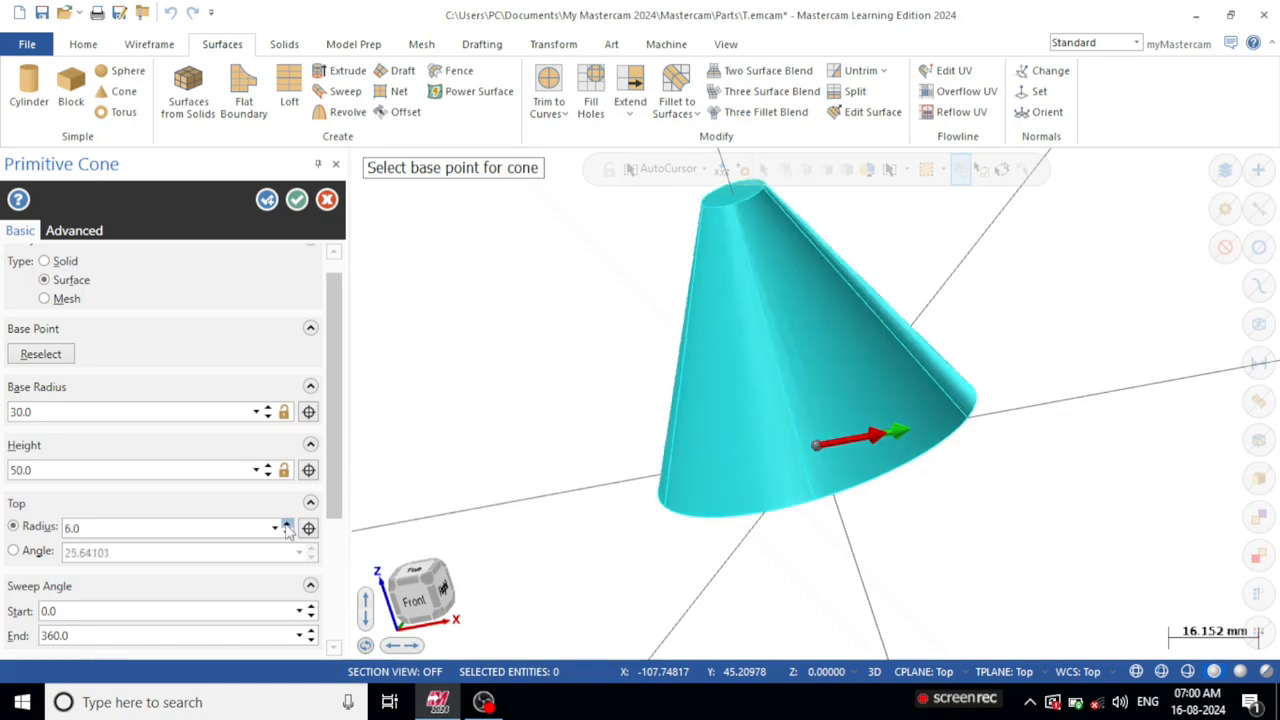
pyautogui.scroll(-2, 743, 413)
pyautogui.scroll(2, 747, 411)
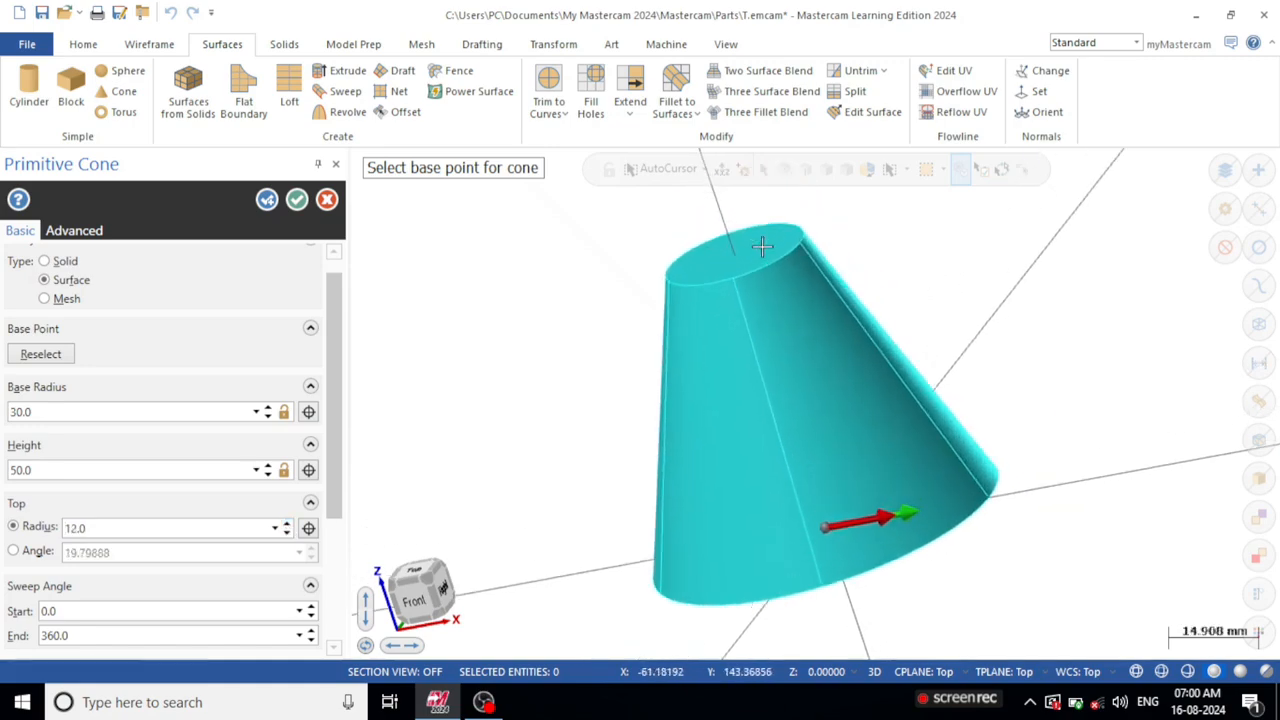
# Set the cone's sweep angle to start at 39 degrees and end at 344 degrees.
pyautogui.scroll(-4, 335, 537)
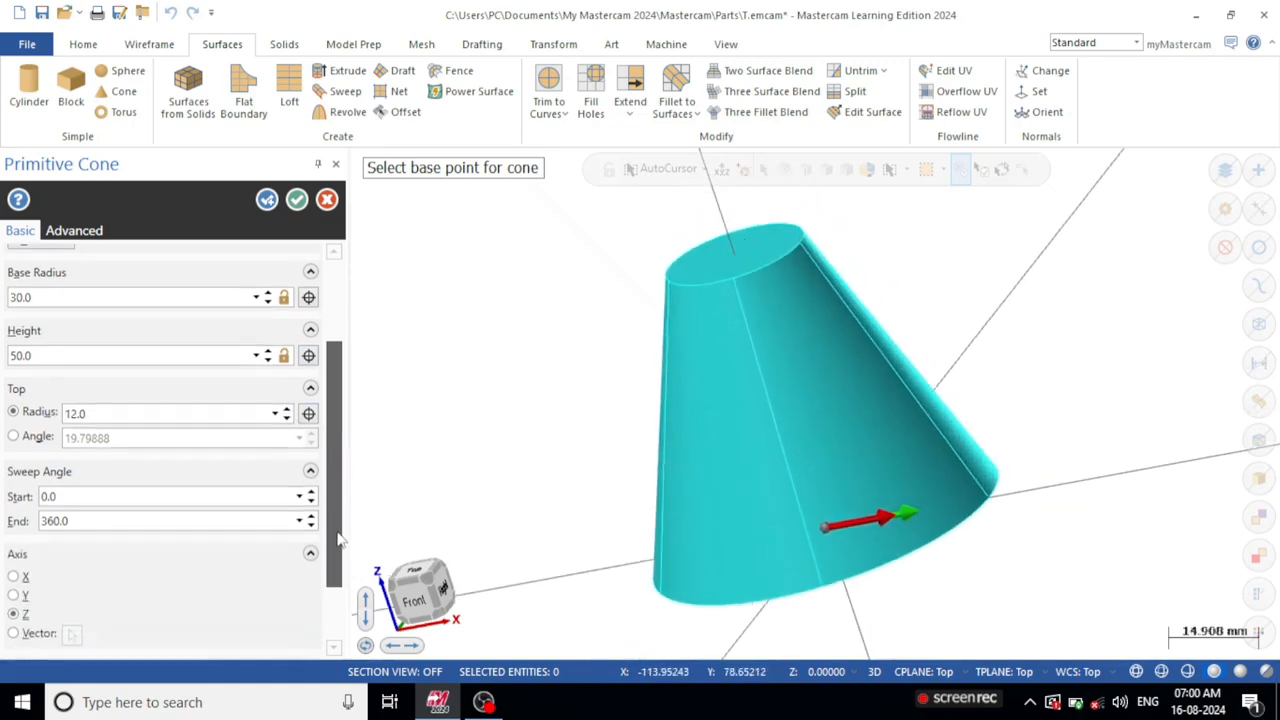
pyautogui.click(310, 406)
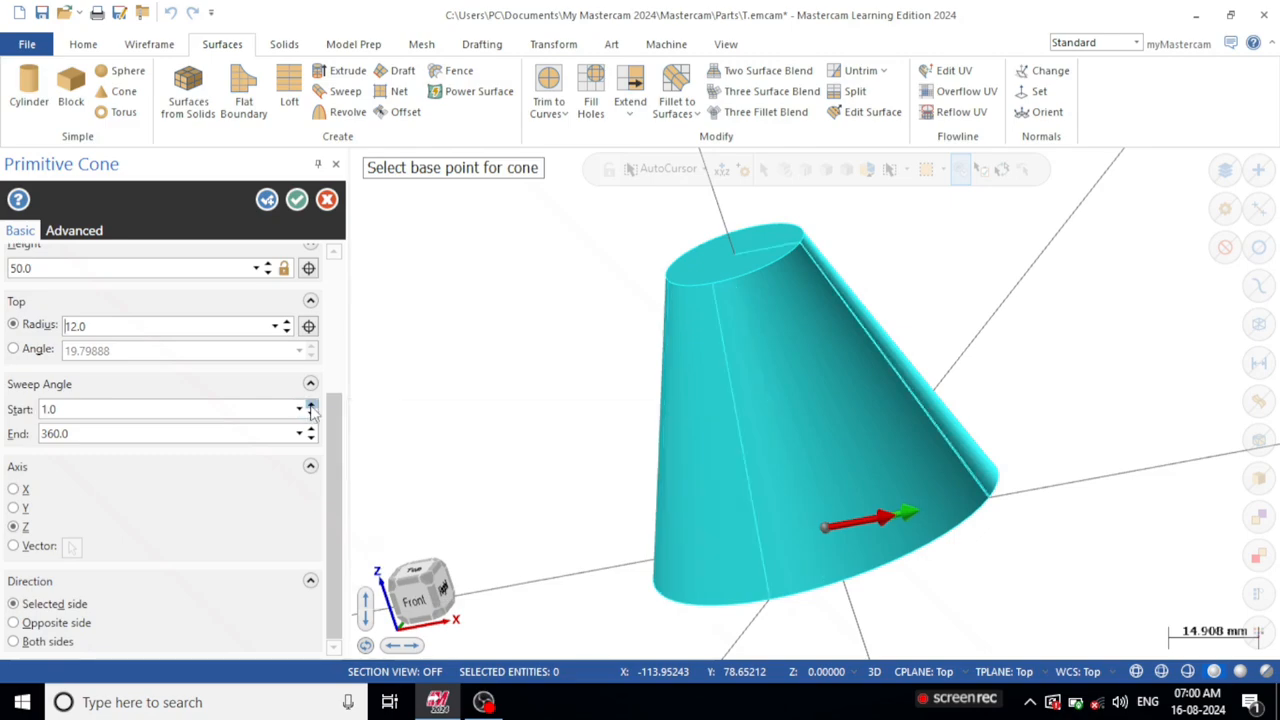
pyautogui.moveTo(600, 349); pyautogui.dragTo(545, 420, button='middle')
pyautogui.click(311, 406)
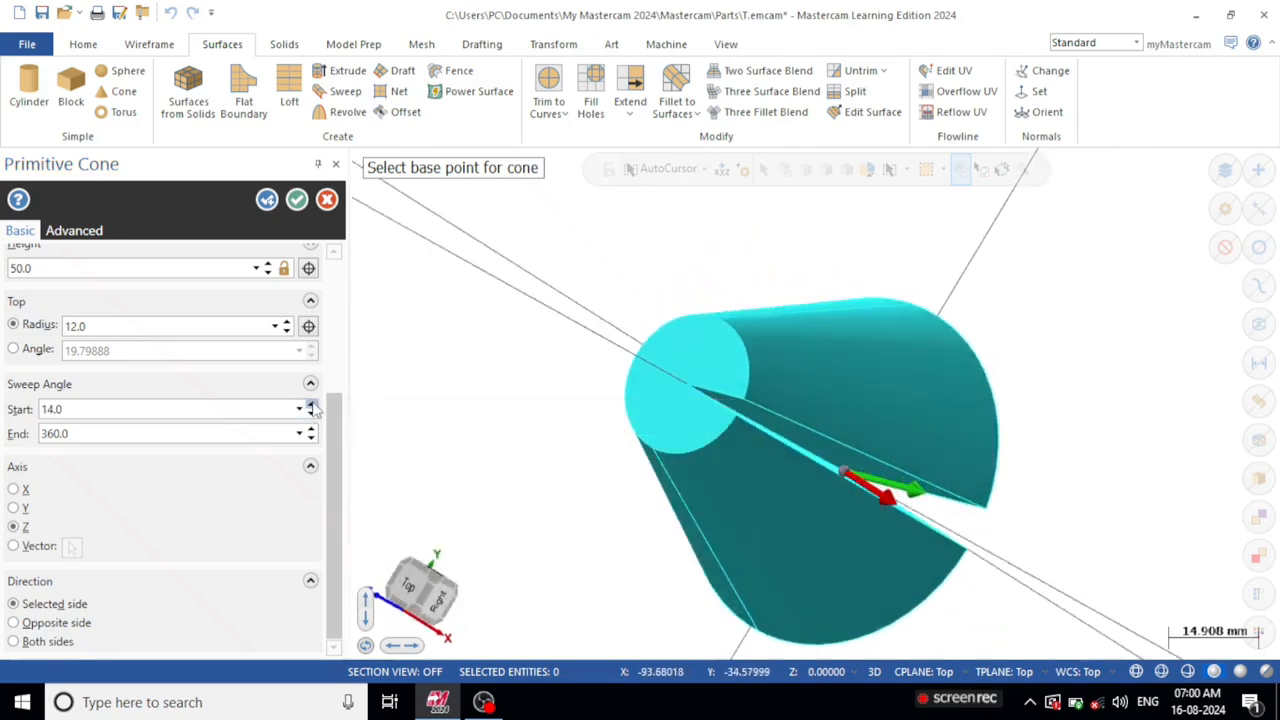
pyautogui.click(311, 406)
pyautogui.click(311, 406)
pyautogui.click(311, 406)
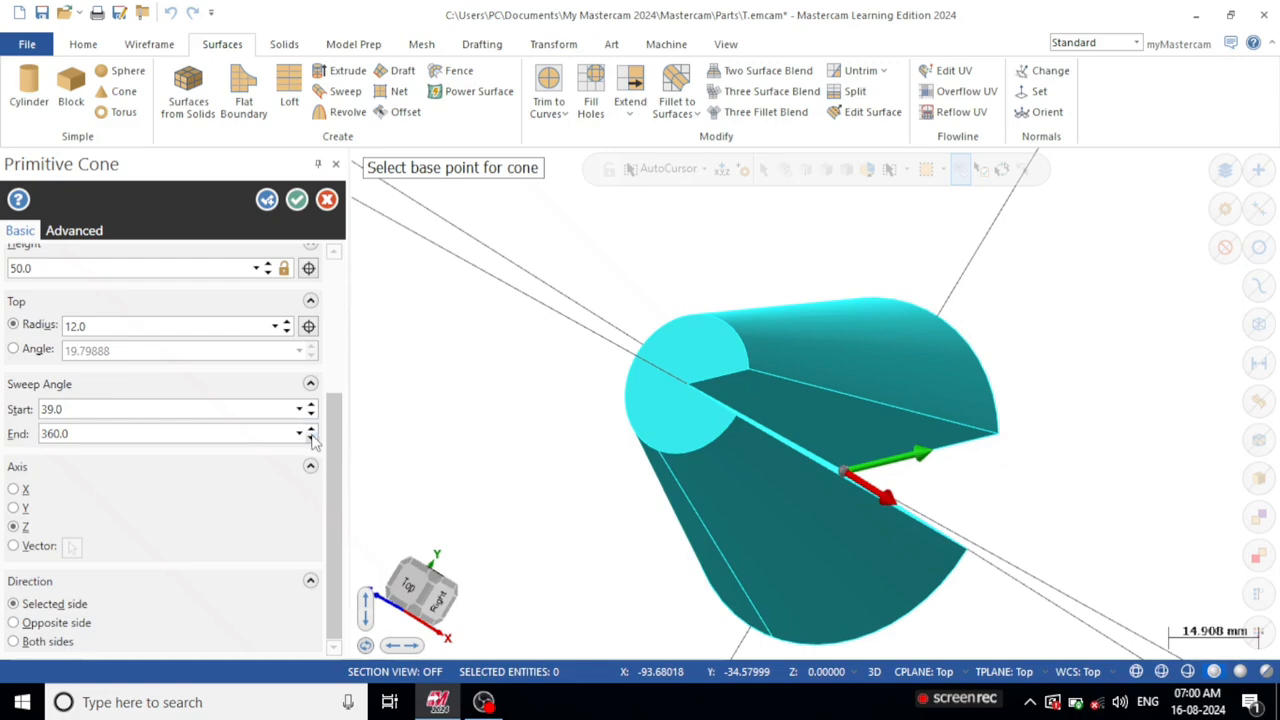
pyautogui.click(311, 437)
pyautogui.moveTo(628, 377); pyautogui.dragTo(597, 346, button='middle')
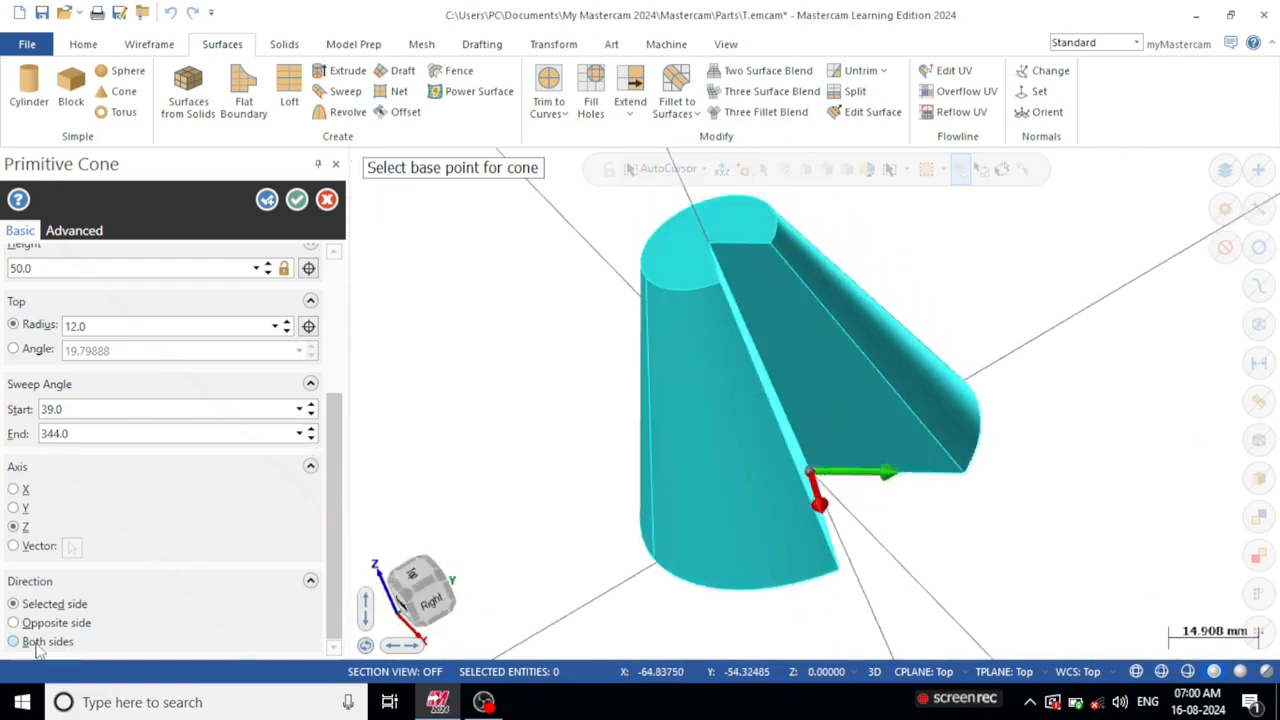
# Try the X and Y axes for the cone's orientation, and restore the Z axis.
pyautogui.click(13, 489)
pyautogui.click(13, 508)
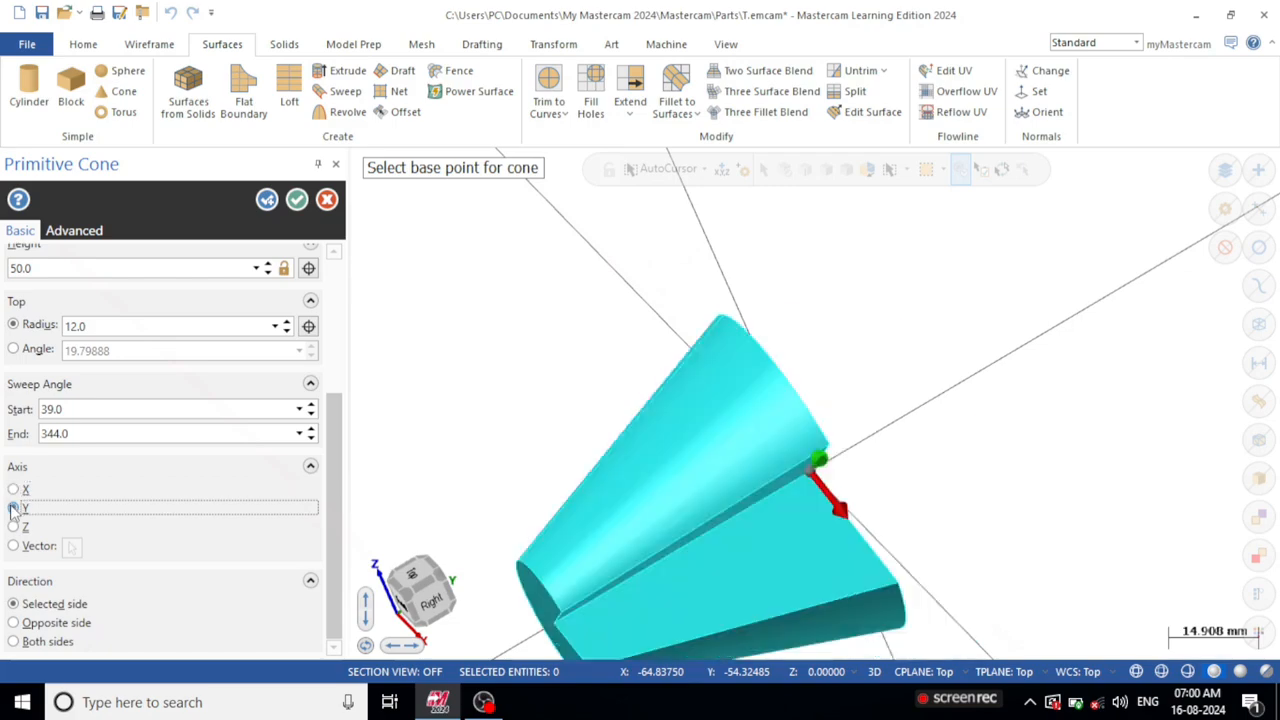
pyautogui.click(13, 527)
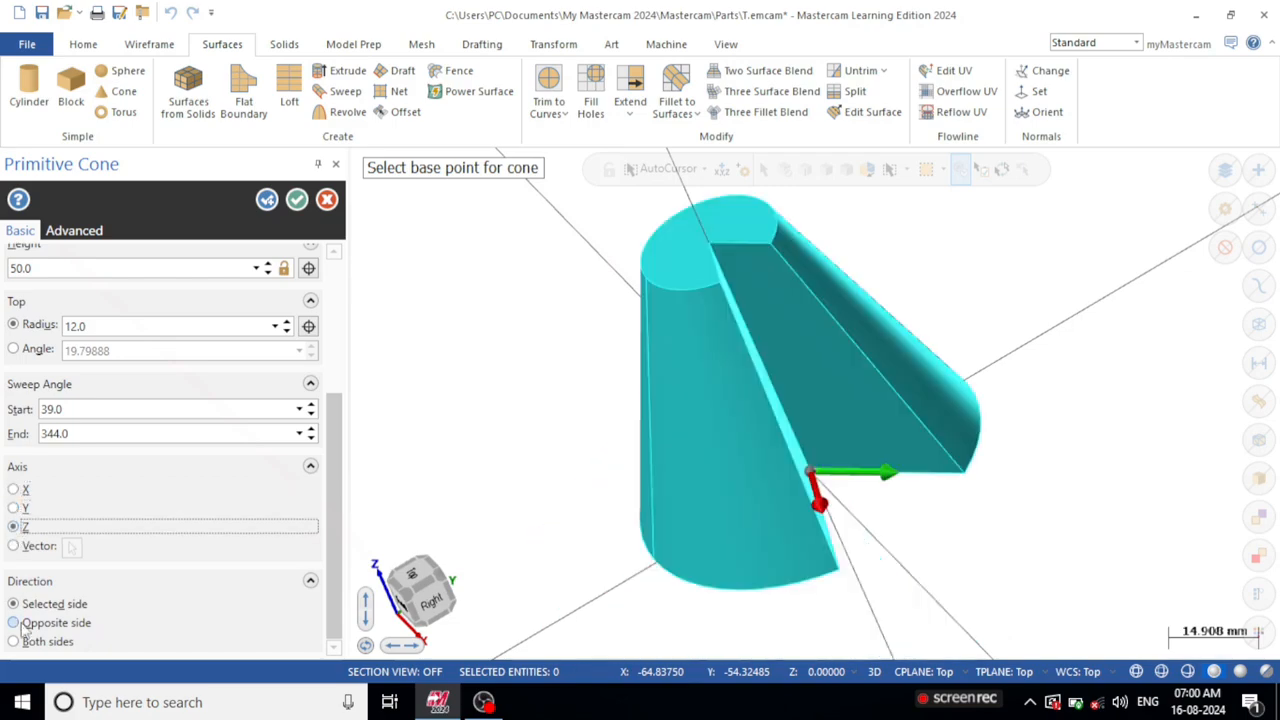
# Set the cone's direction to both sides of the base plane, create the surface cone and return to the top view.
pyautogui.click(14, 622)
pyautogui.click(14, 641)
pyautogui.scroll(-2, 698, 322)
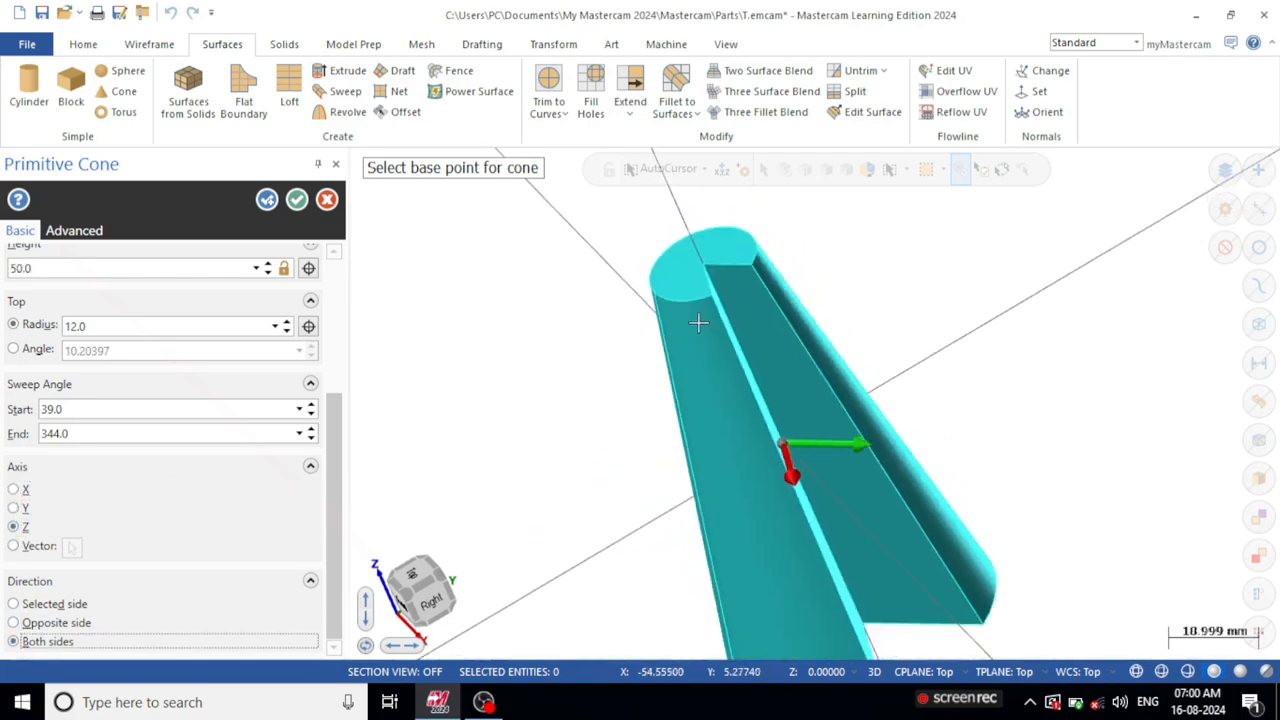
pyautogui.scroll(-1, 698, 324)
pyautogui.scroll(1, 697, 332)
pyautogui.click(296, 206)
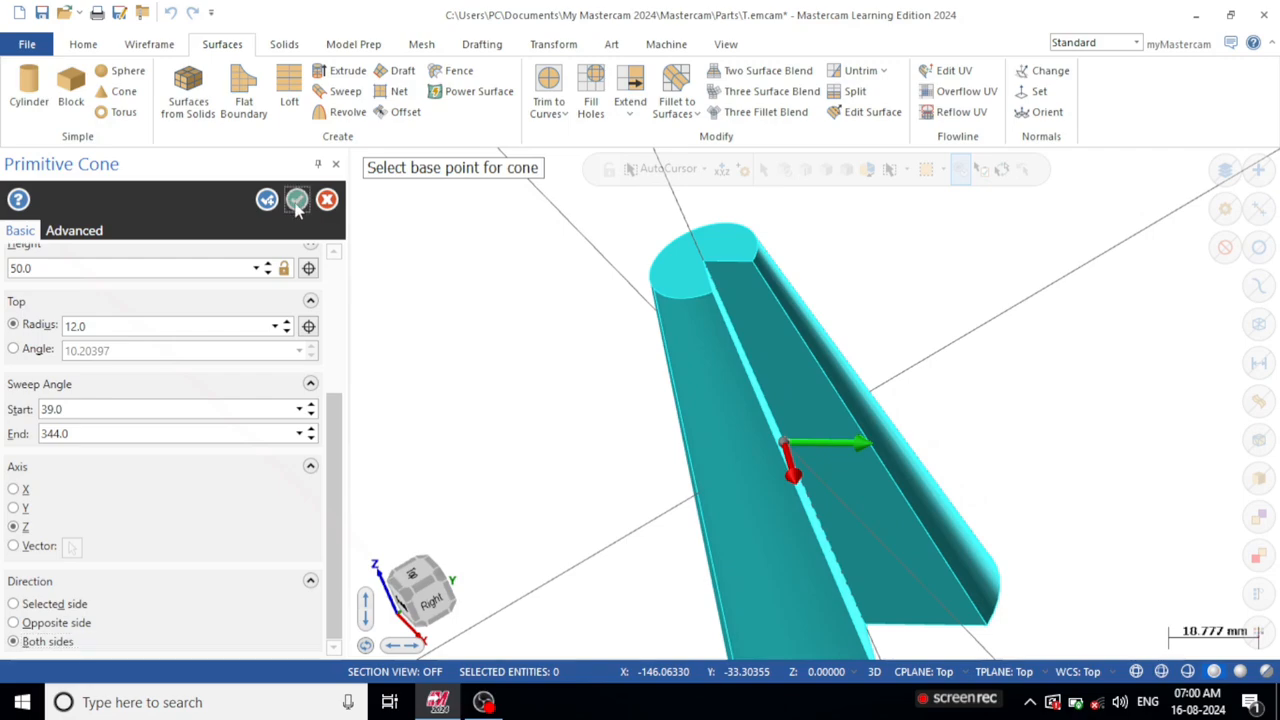
pyautogui.hotkey('alt', '1')
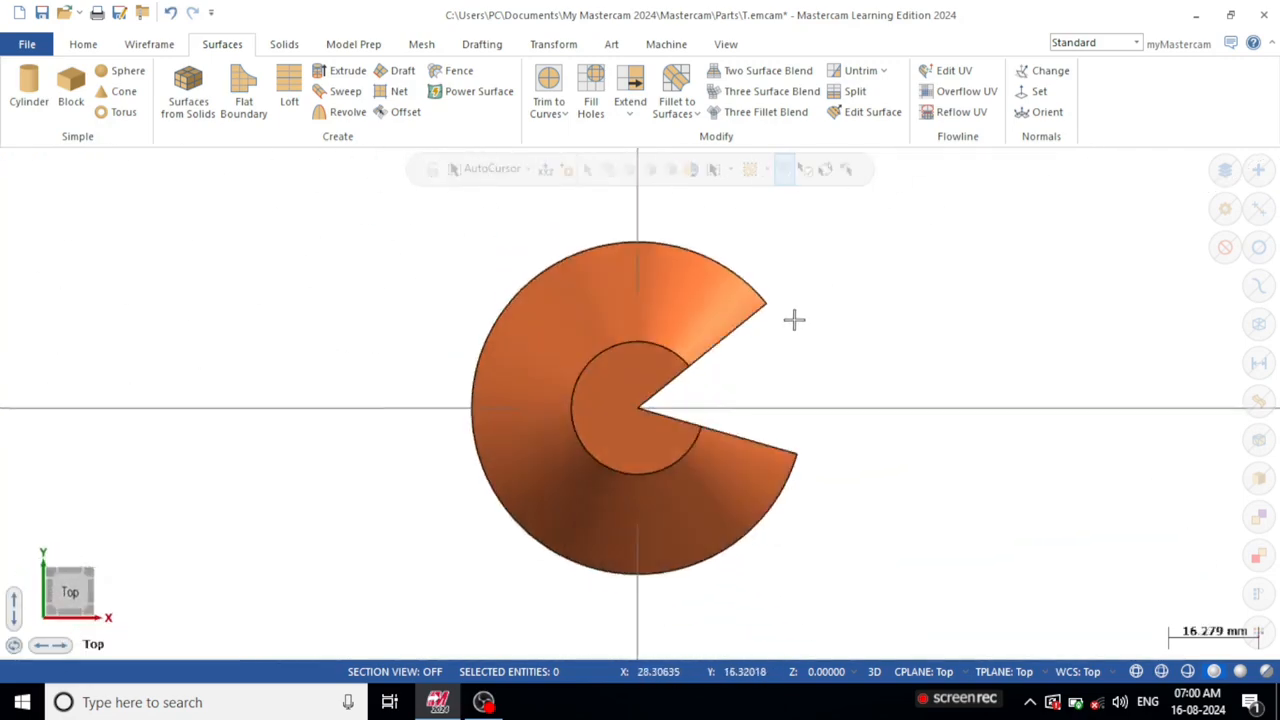
# Select all surfaces of the cone in the top view and delete them.
pyautogui.moveTo(794, 319)
pyautogui.mouseDown(button='middle')
pyautogui.moveTo(680, 271)
pyautogui.moveTo(603, 349)
pyautogui.moveTo(700, 286)
pyautogui.moveTo(702, 305)
pyautogui.moveTo(752, 315)
pyautogui.mouseUp(button='middle')
pyautogui.hotkey('alt', '1')
pyautogui.hotkey('ctrl', 'a')
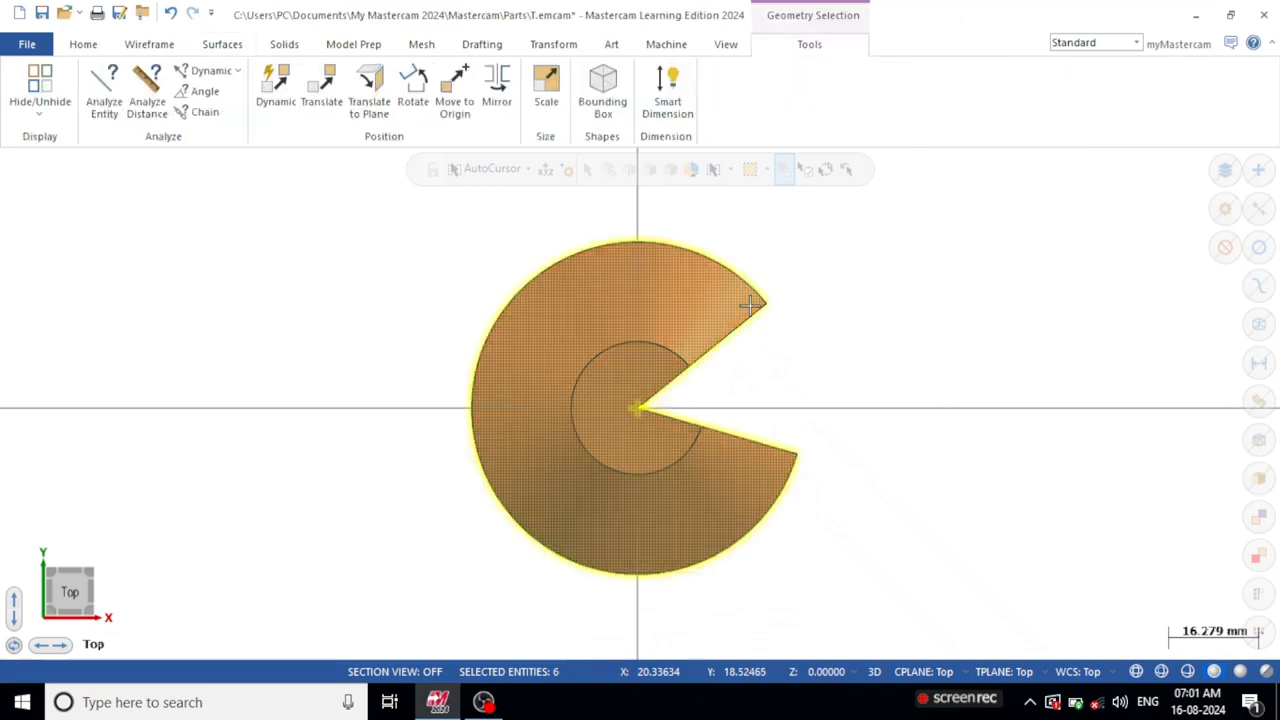
pyautogui.press('Delete')
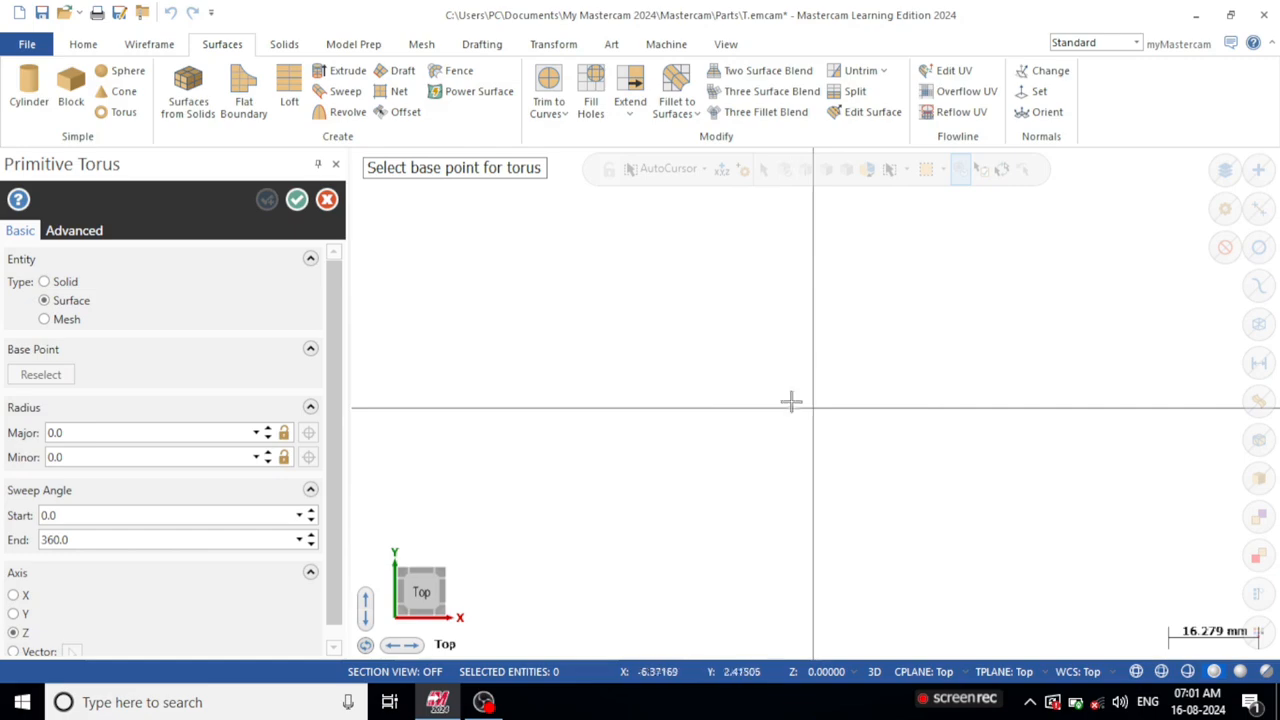
# Draw a surface torus centred on the origin, with a major radius of about 22.2 mm and a minor radius of about 10.3 mm.
pyautogui.click(816, 410)
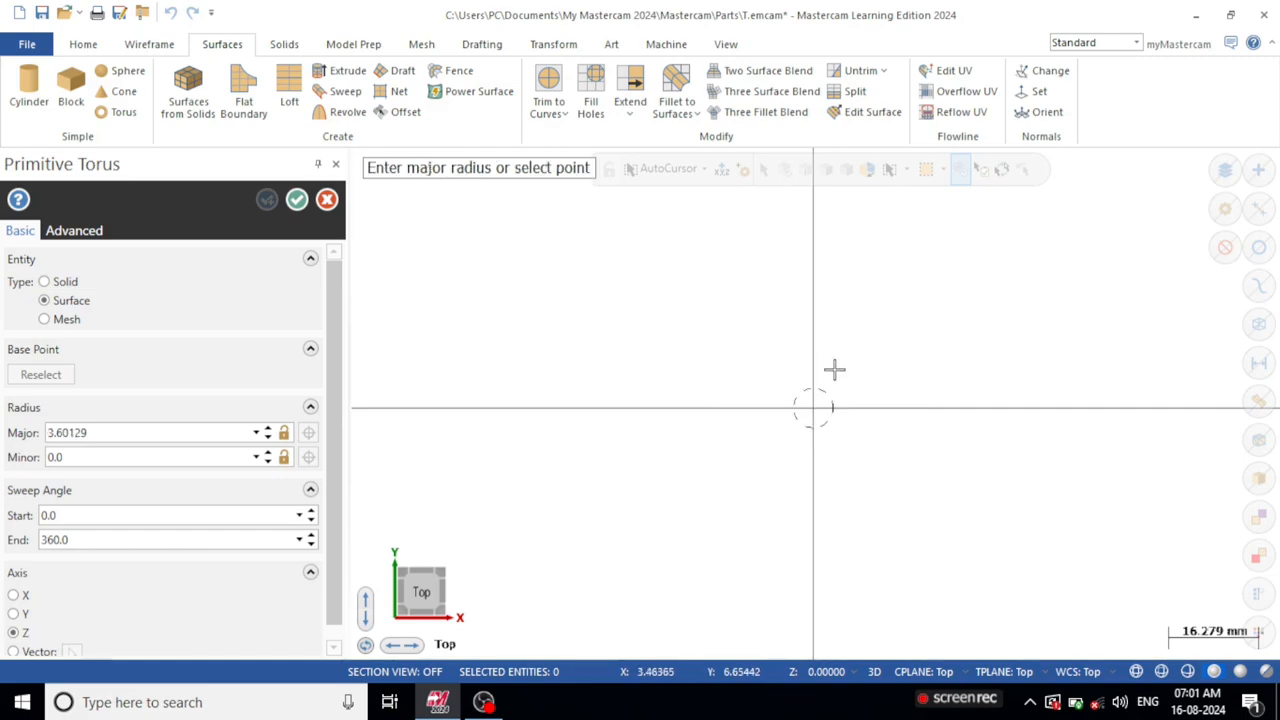
pyautogui.click(874, 302)
pyautogui.moveTo(874, 306)
pyautogui.mouseDown(button='middle')
pyautogui.moveTo(842, 355)
pyautogui.moveTo(891, 217)
pyautogui.moveTo(848, 233)
pyautogui.mouseUp(button='middle')
pyautogui.click(836, 364)
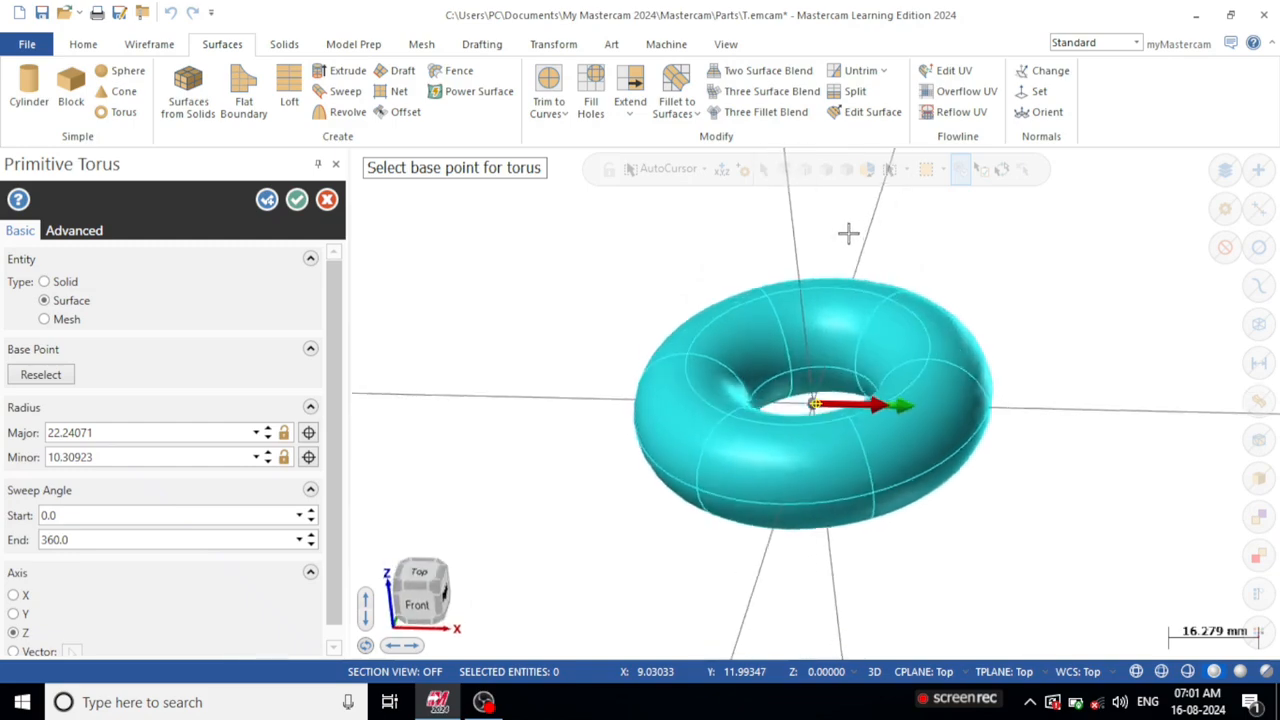
pyautogui.scroll(4, 986, 309)
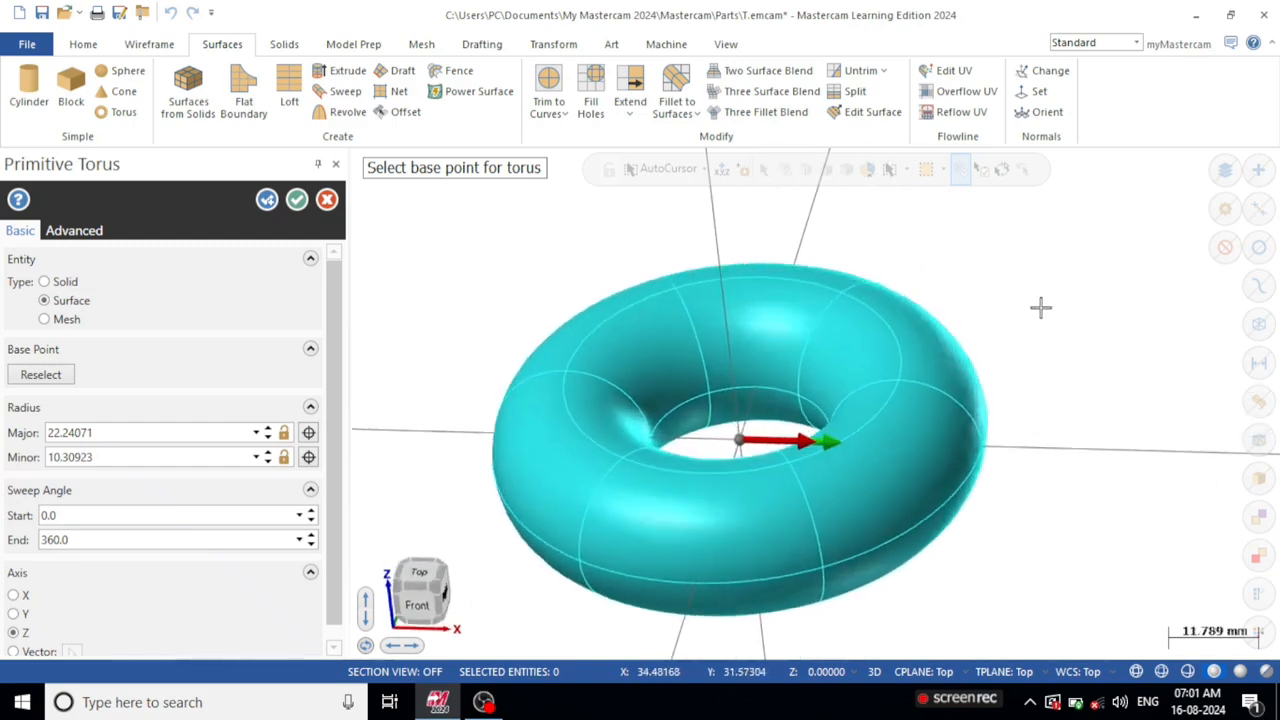
pyautogui.scroll(-1, 1041, 308)
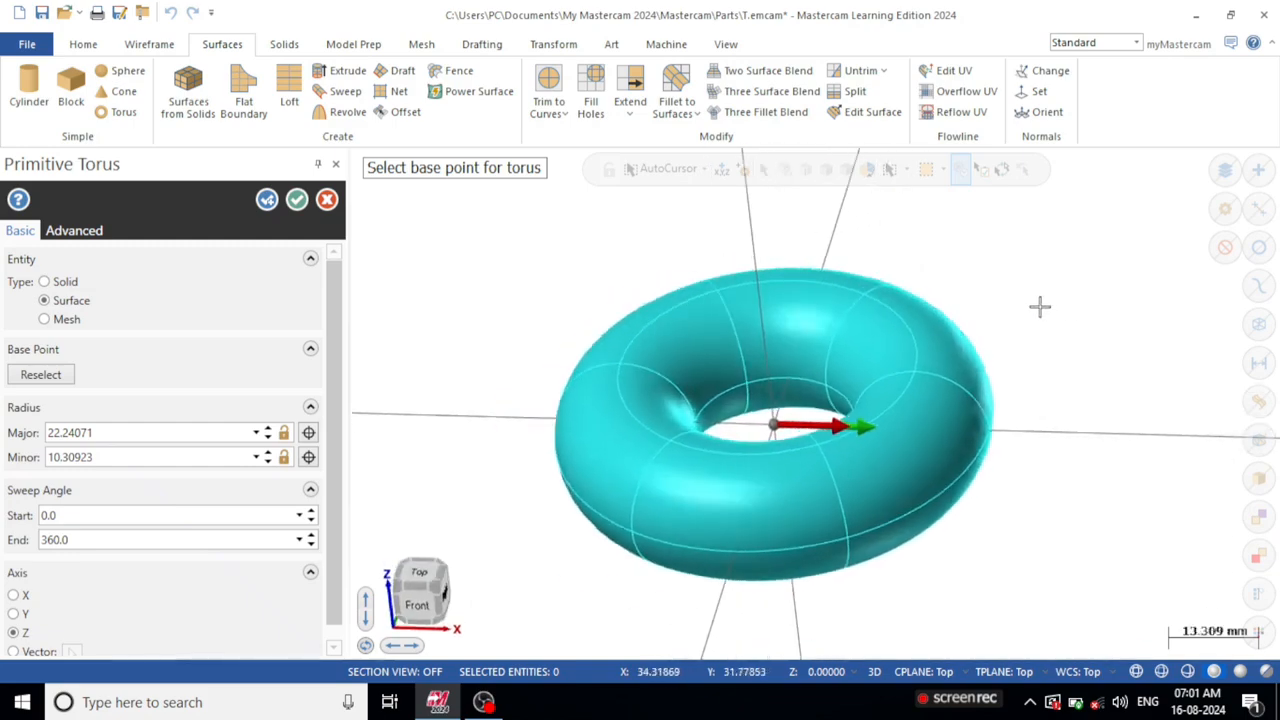
# Increase the torus's major radius to 30.24071 mm.
pyautogui.click(130, 444)
pyautogui.click(268, 428)
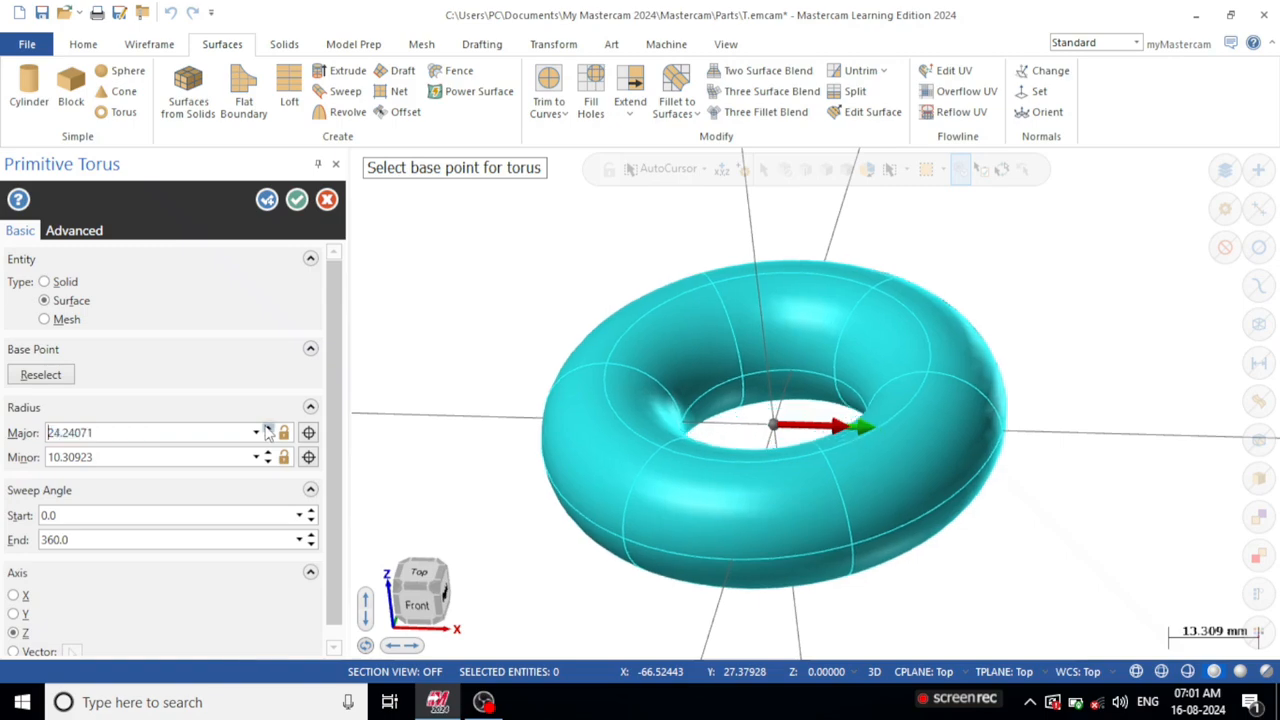
pyautogui.click(268, 428)
pyautogui.click(268, 428)
pyautogui.click(268, 428)
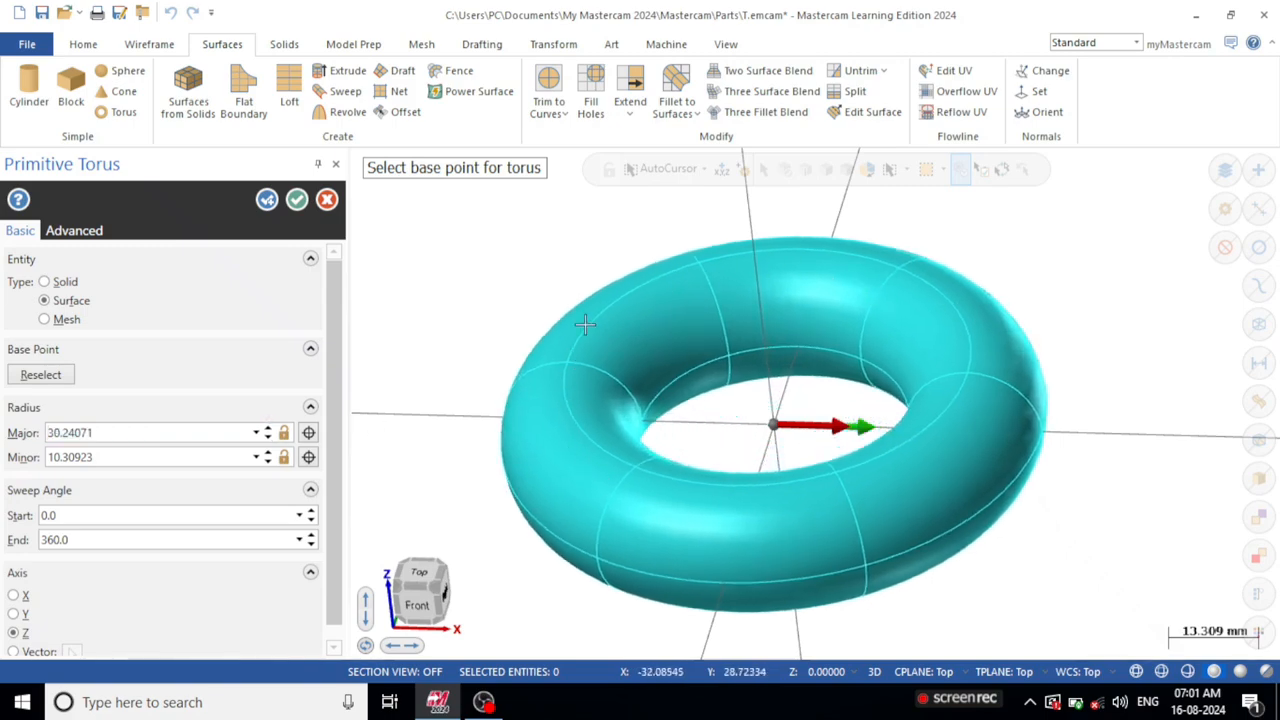
pyautogui.moveTo(788, 262); pyautogui.dragTo(760, 369, button='middle')
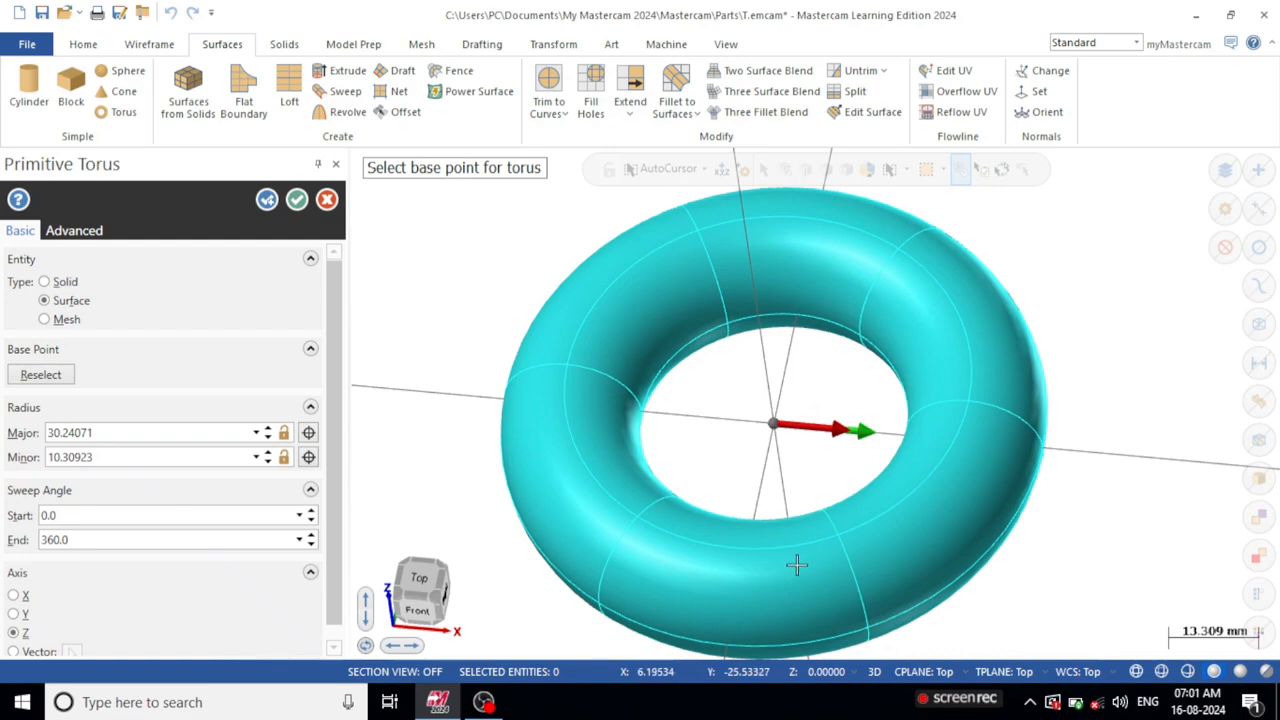
# Try a thicker torus tube by raising the minor radius to 16.30923 mm.
pyautogui.click(268, 452)
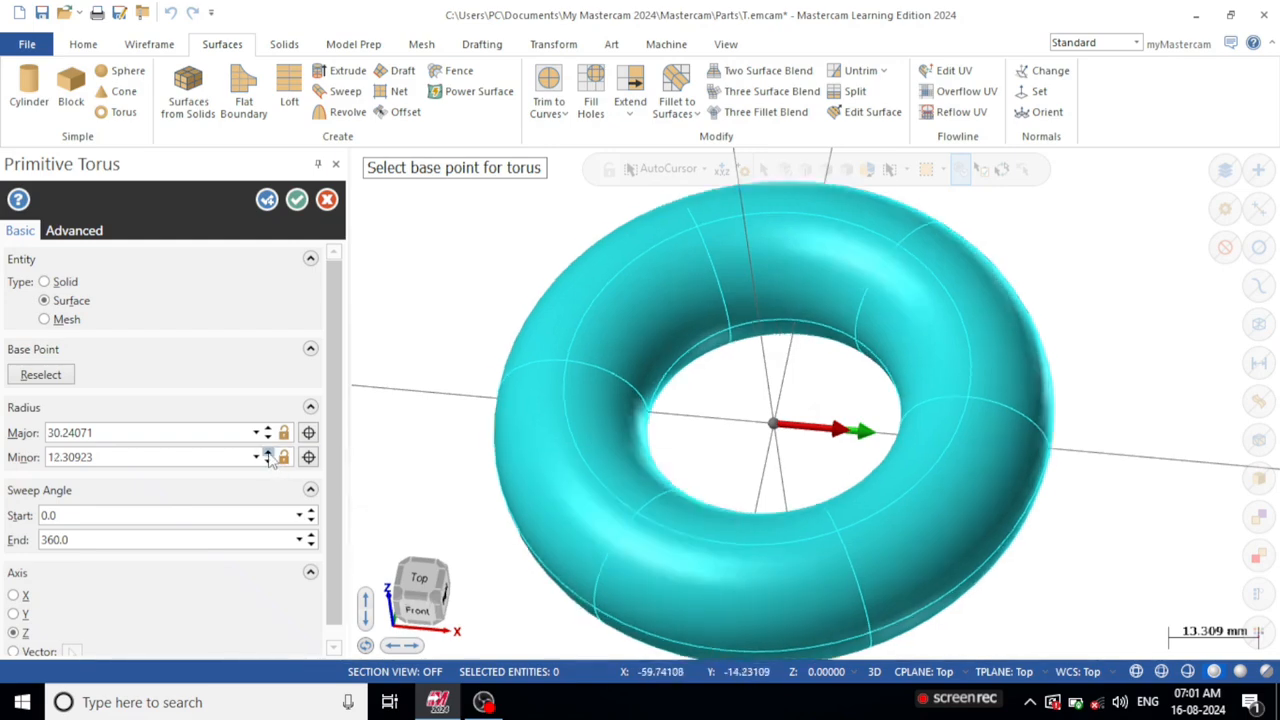
pyautogui.click(268, 452)
pyautogui.click(268, 452)
pyautogui.click(268, 452)
pyautogui.click(268, 452)
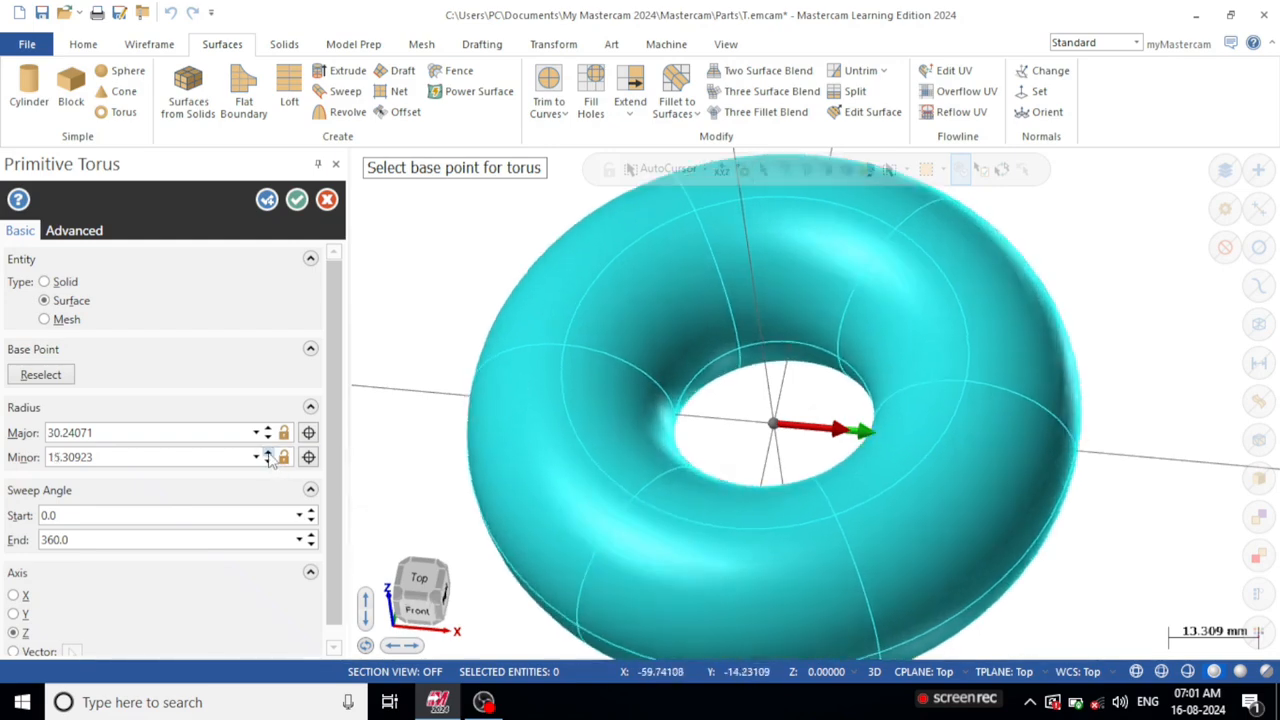
pyautogui.click(268, 452)
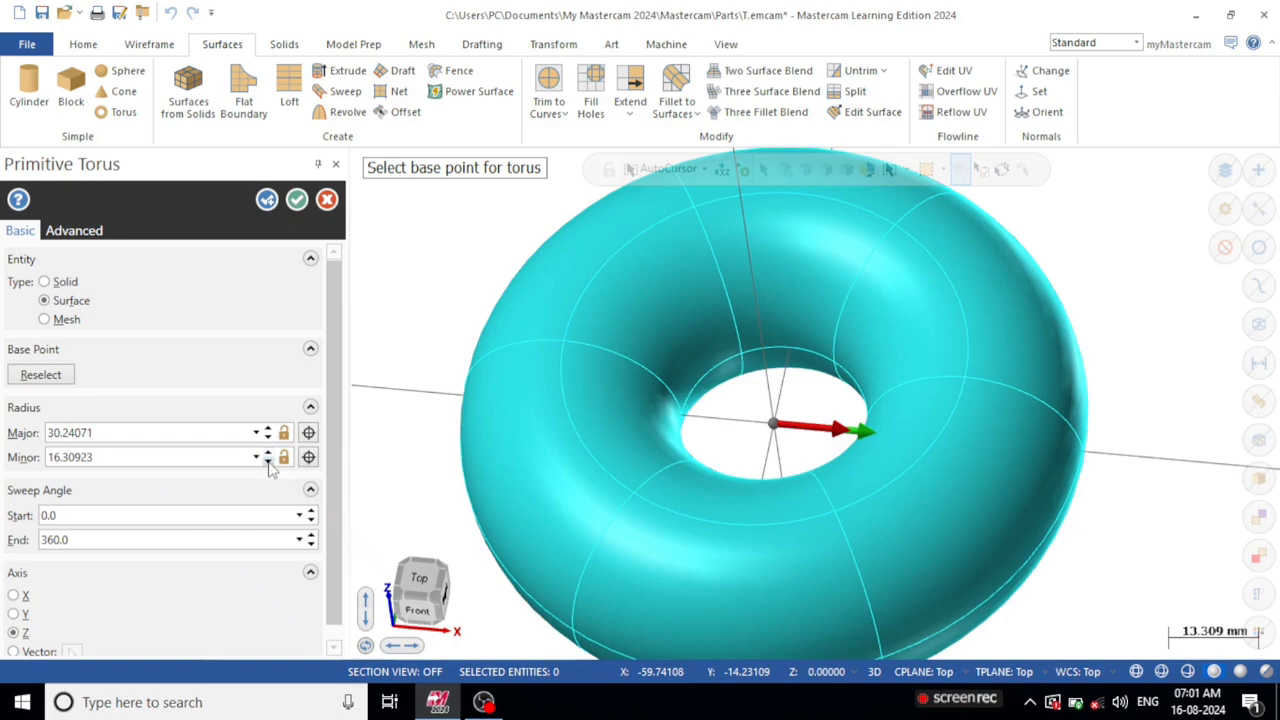
# Try a thin torus tube by lowering the minor radius to 3.30923 mm.
pyautogui.click(268, 462)
pyautogui.click(268, 462)
pyautogui.click(268, 462)
pyautogui.click(268, 462)
pyautogui.click(268, 462)
pyautogui.click(268, 462)
pyautogui.click(268, 462)
pyautogui.click(268, 462)
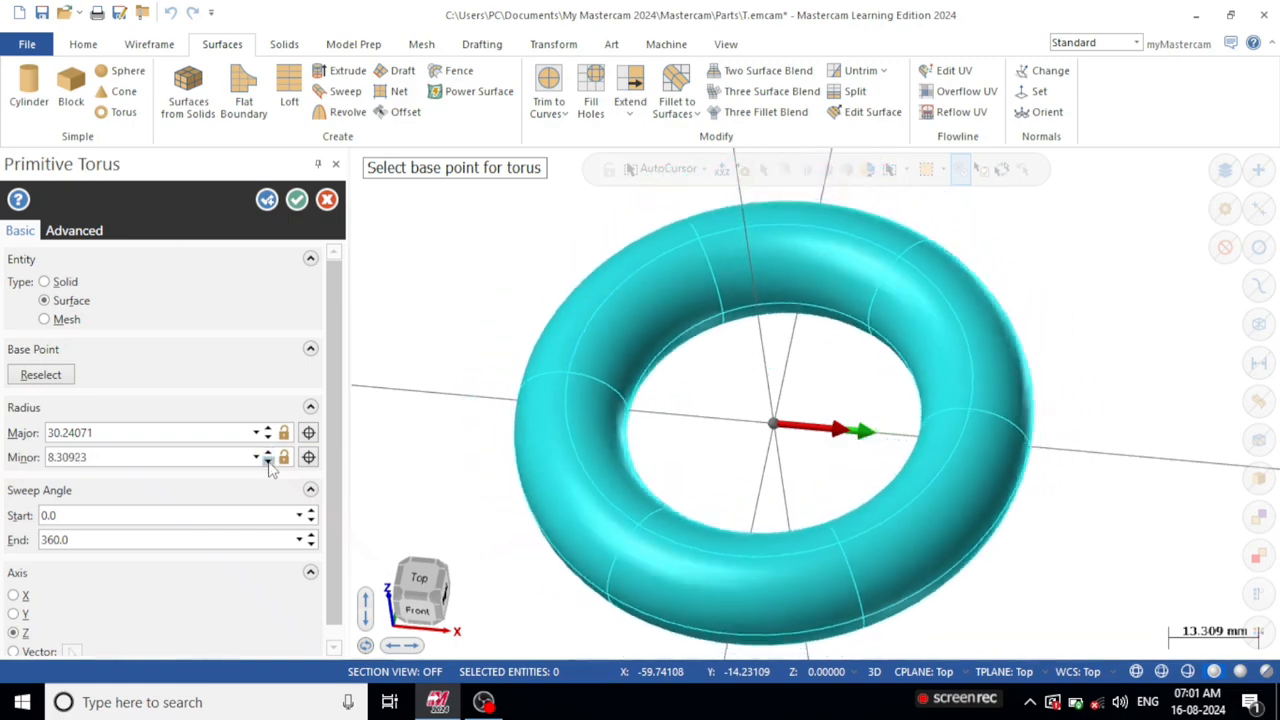
pyautogui.click(268, 462)
pyautogui.click(268, 462)
pyautogui.click(268, 462)
pyautogui.click(268, 462)
pyautogui.click(268, 462)
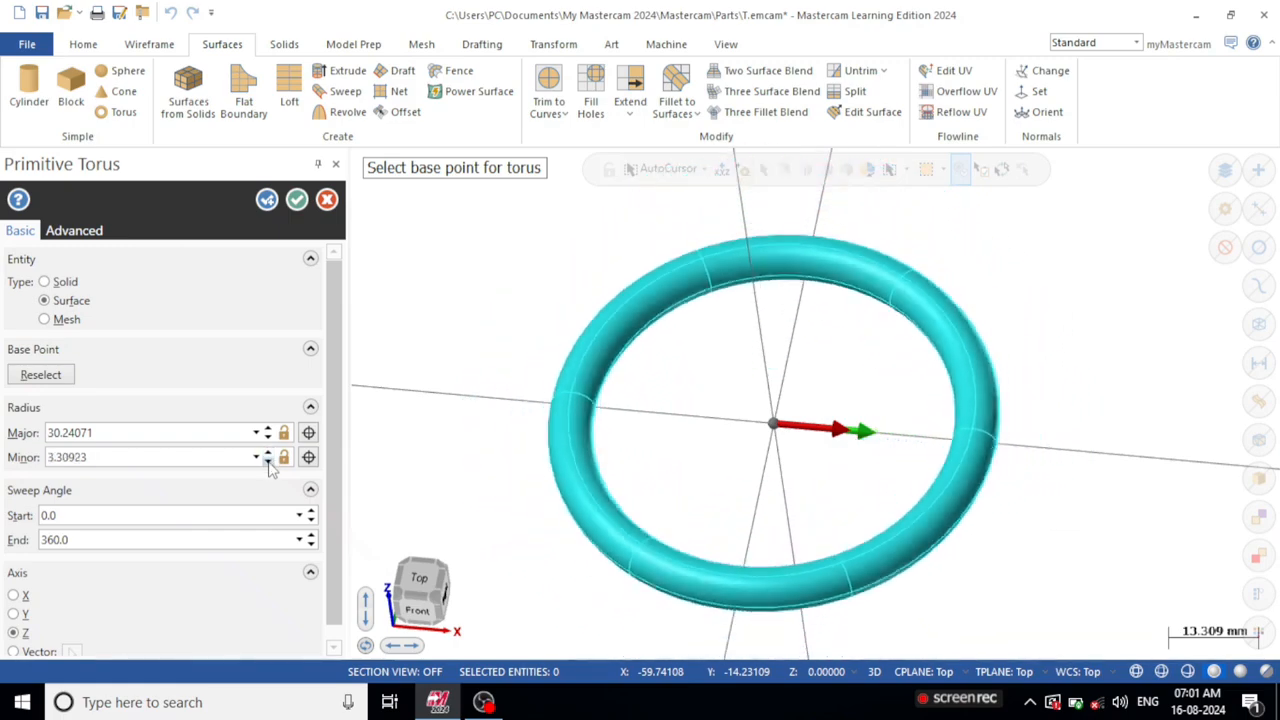
# Restore the torus's minor radius to 10.30923 mm.
pyautogui.click(268, 452)
pyautogui.click(268, 452)
pyautogui.click(268, 452)
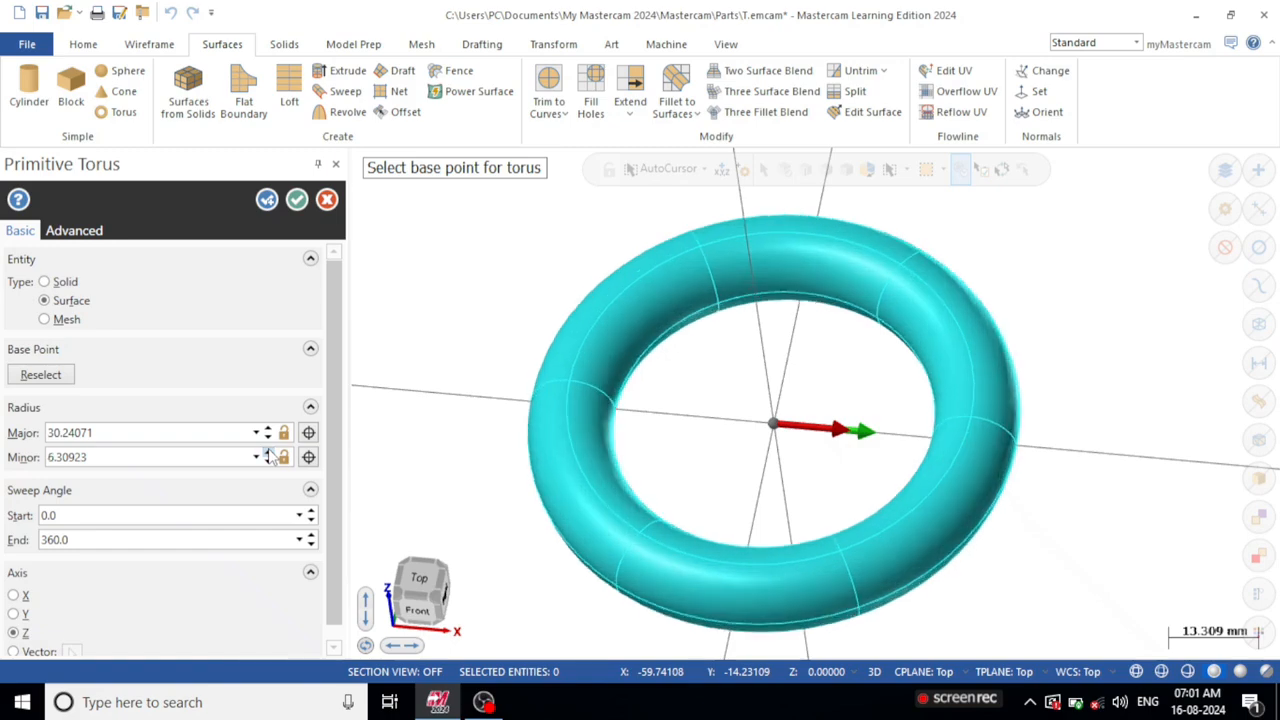
pyautogui.click(268, 452)
pyautogui.click(268, 452)
pyautogui.click(268, 452)
pyautogui.click(268, 452)
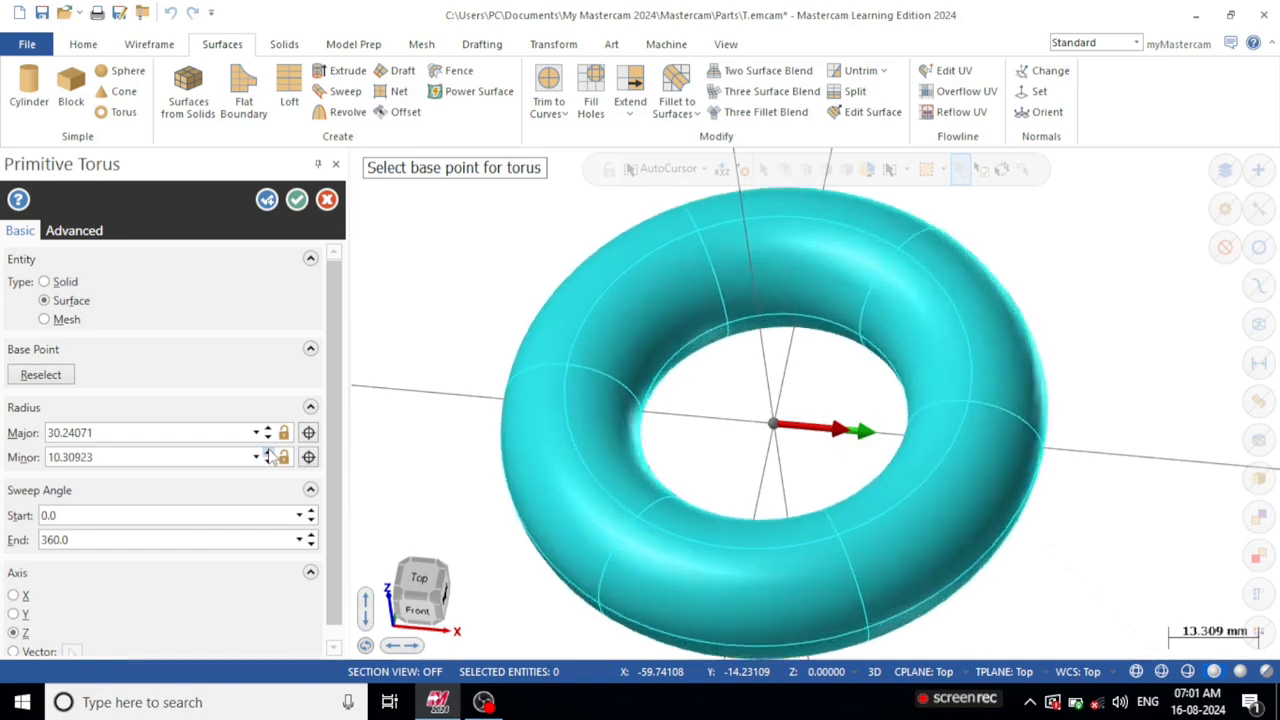
pyautogui.moveTo(620, 378); pyautogui.dragTo(620, 357, button='middle')
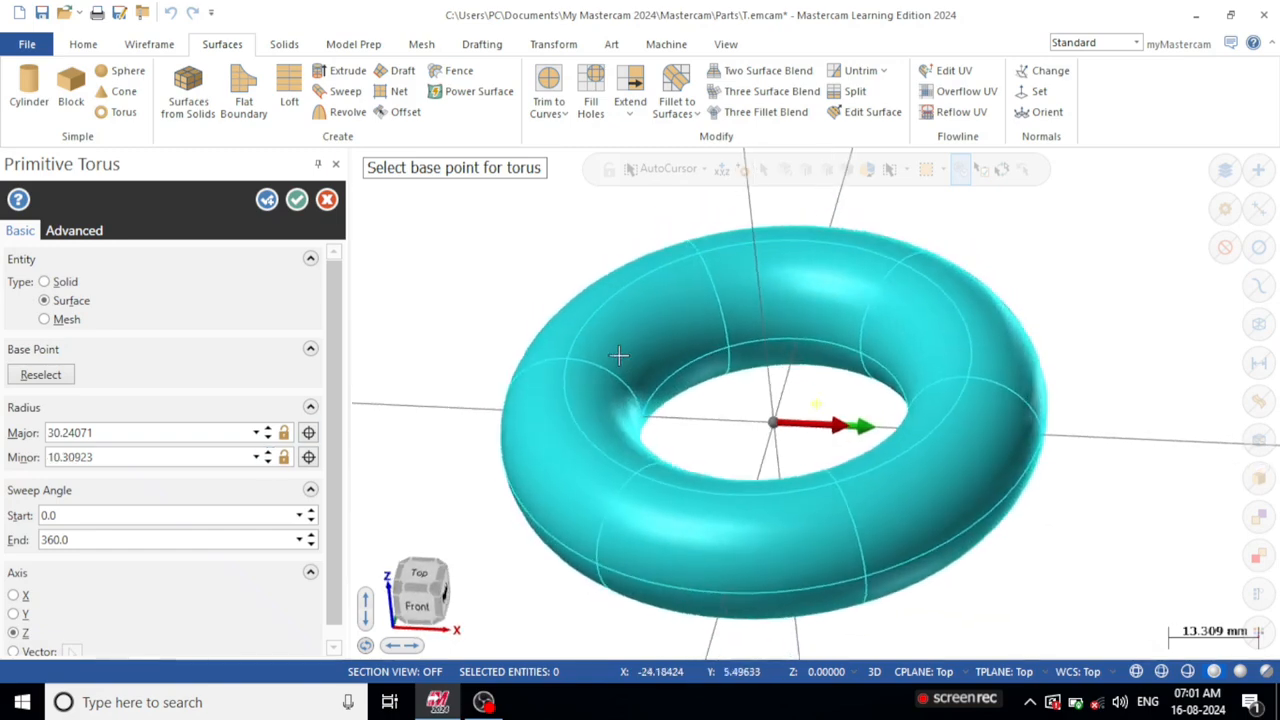
# Set the torus's sweep angle to start at 62 degrees and end at 322 degrees.
pyautogui.click(311, 511)
pyautogui.moveTo(311, 512); pyautogui.dragTo(311, 512)
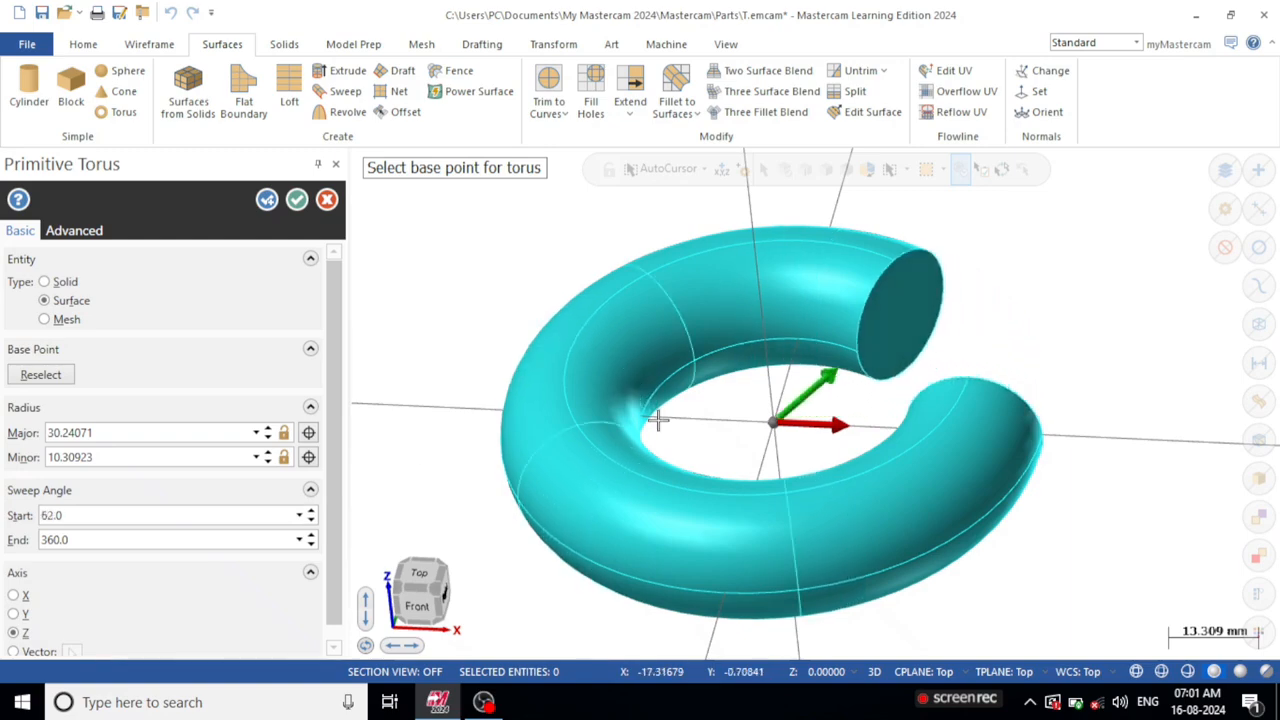
pyautogui.moveTo(663, 423); pyautogui.dragTo(671, 460, button='middle')
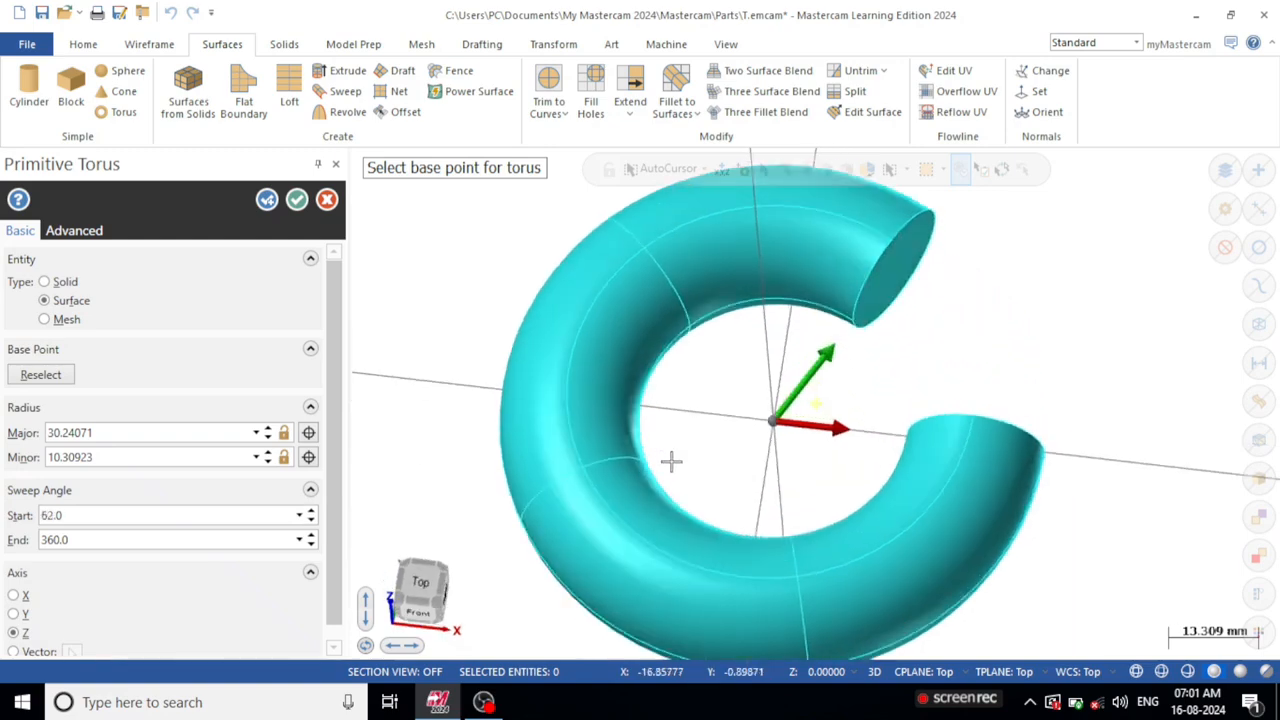
pyautogui.click(311, 545)
pyautogui.click(311, 545)
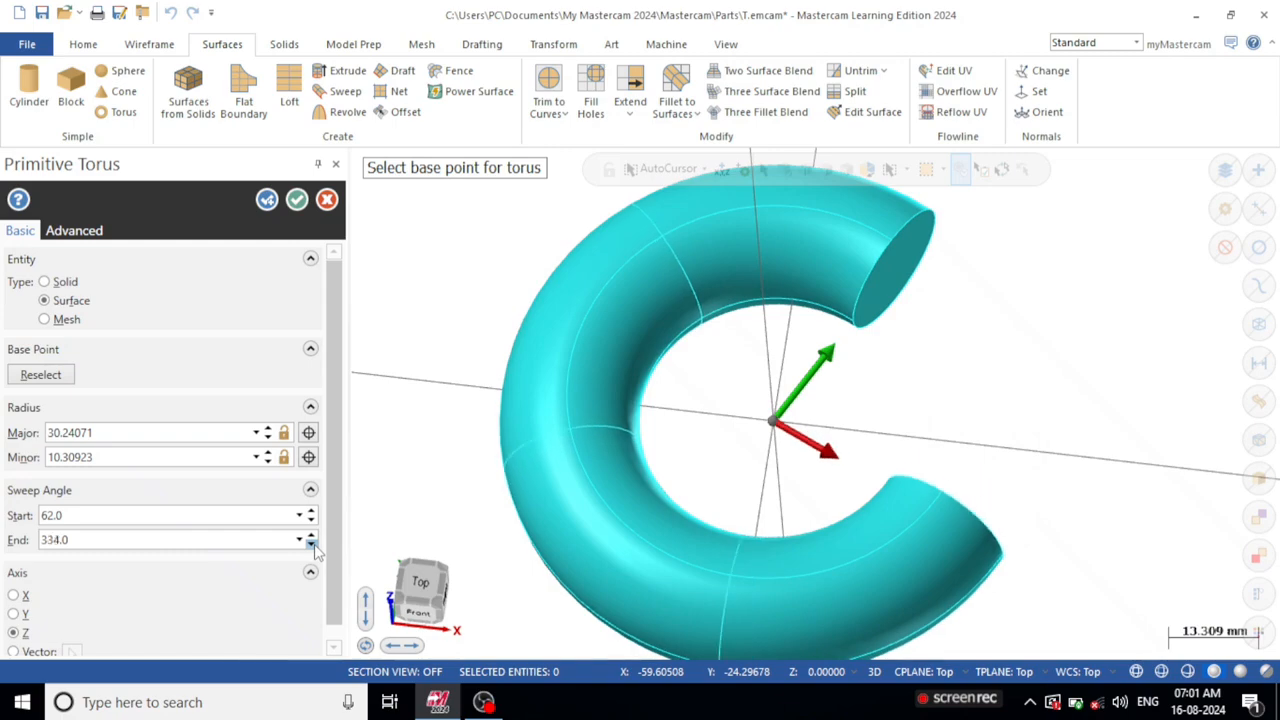
pyautogui.moveTo(491, 449); pyautogui.dragTo(457, 429, button='middle')
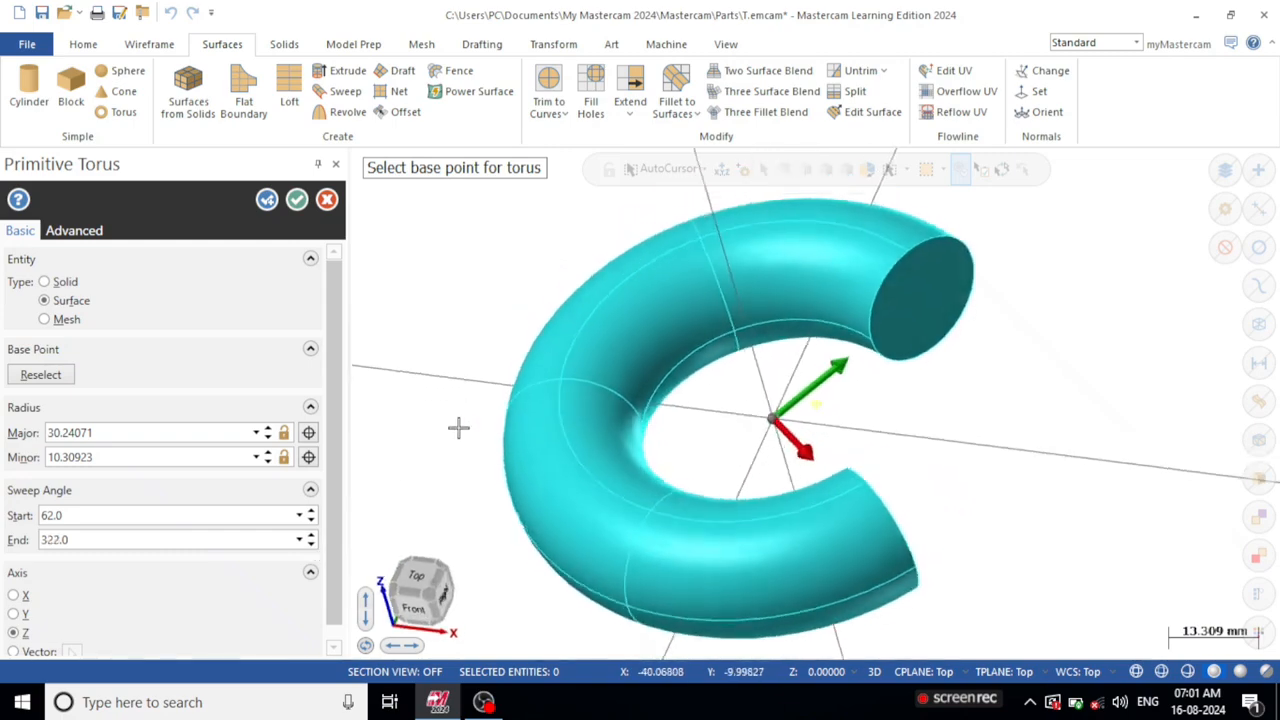
# Try the X and Y axes for the torus's orientation, restore the Z axis and create the surface torus.
pyautogui.scroll(-1, 333, 458)
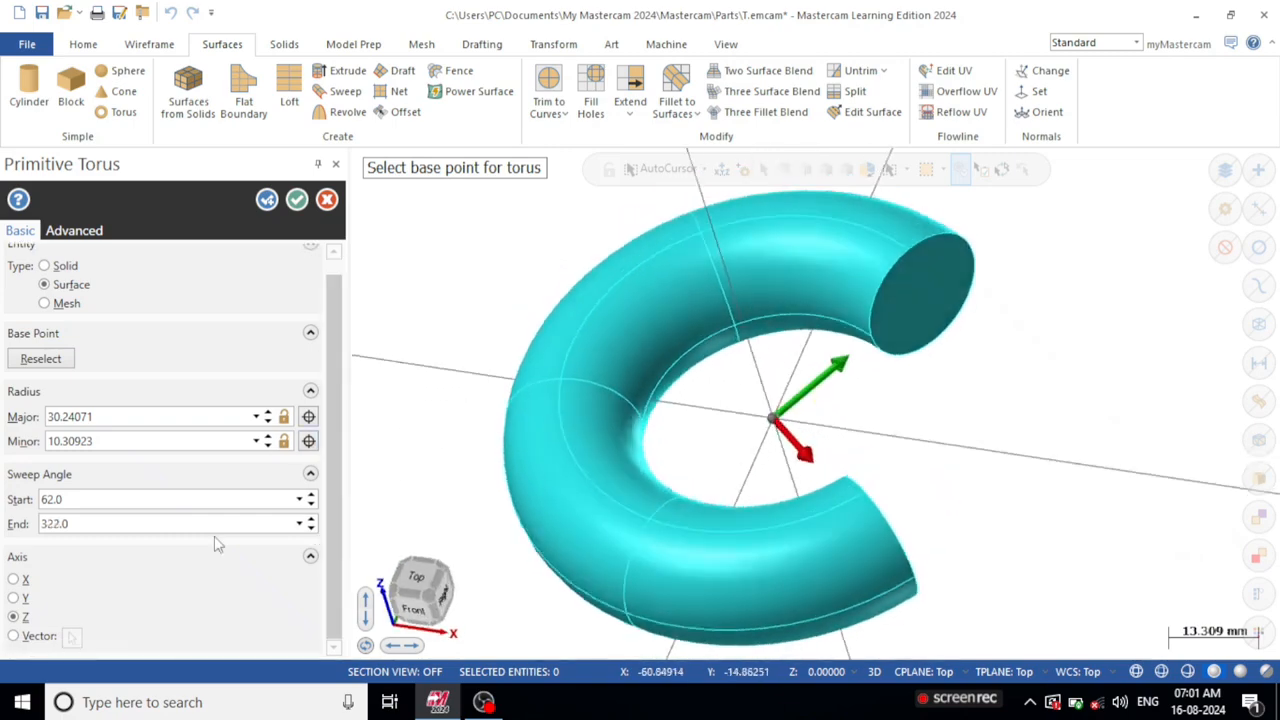
pyautogui.click(13, 580)
pyautogui.click(13, 598)
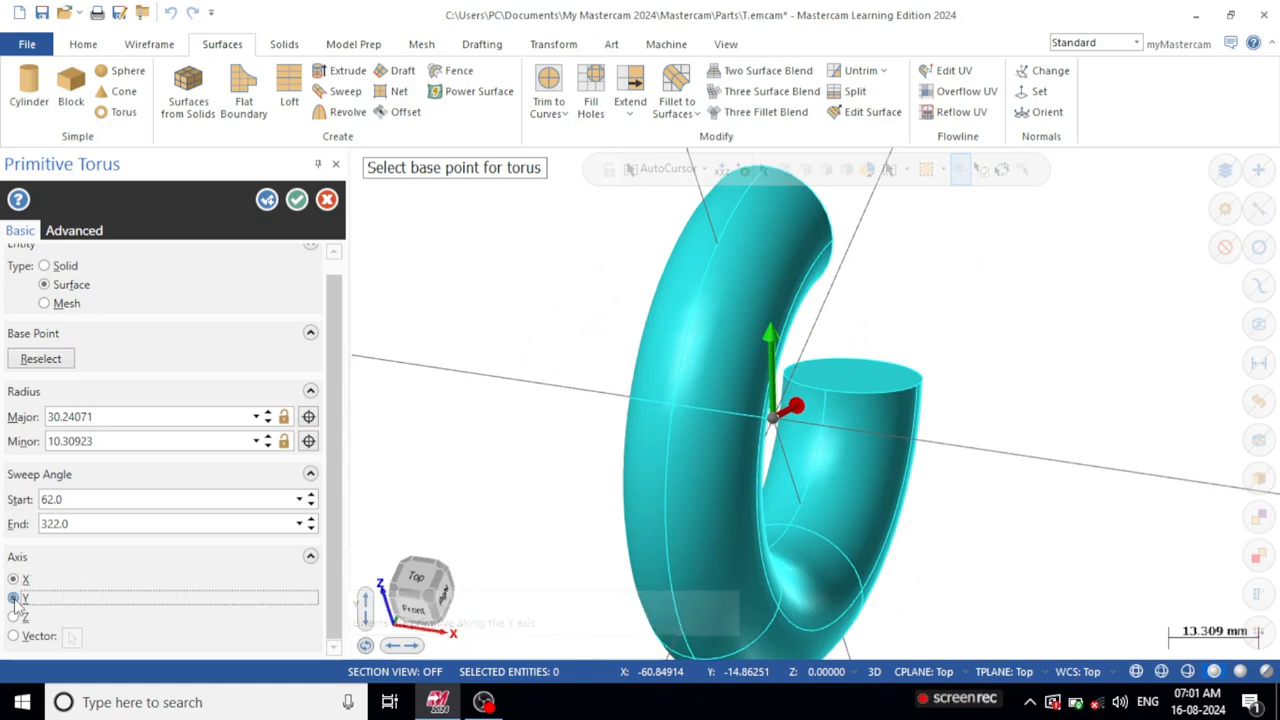
pyautogui.click(13, 617)
pyautogui.moveTo(703, 435)
pyautogui.mouseDown(button='middle')
pyautogui.moveTo(692, 403)
pyautogui.moveTo(684, 431)
pyautogui.mouseUp(button='middle')
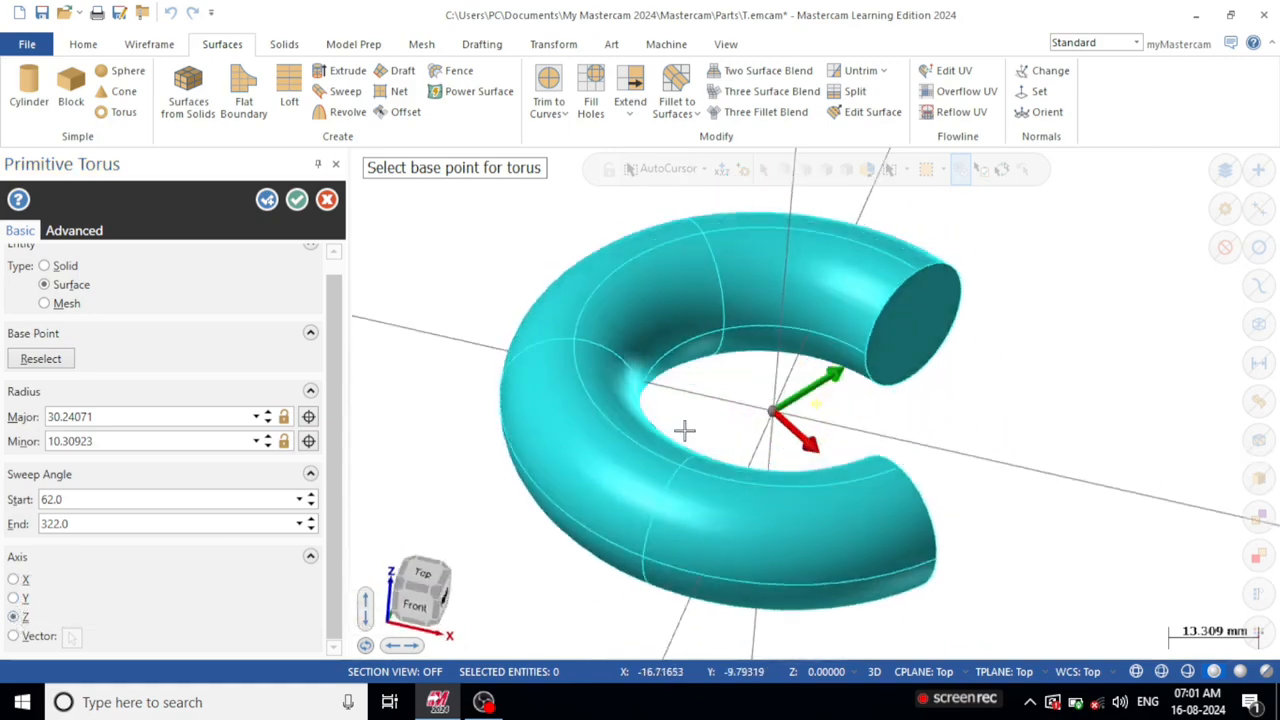
pyautogui.click(297, 200)
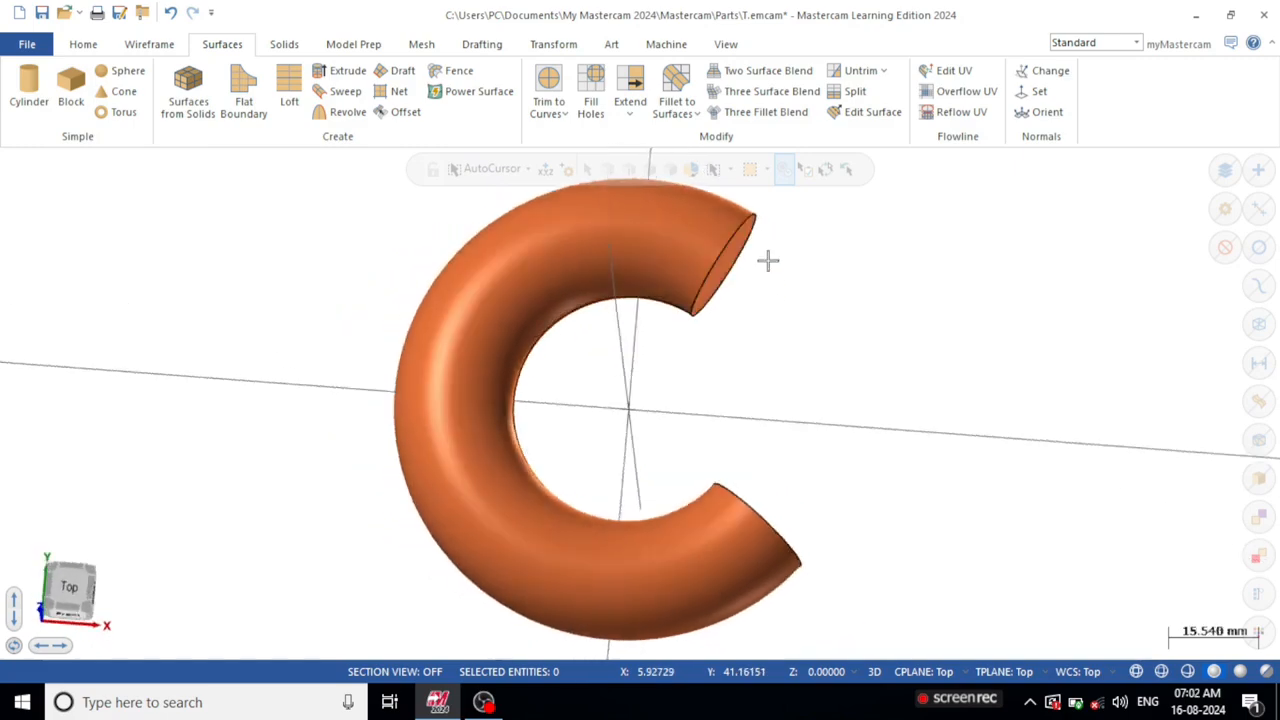
# Delete the two flat end-cap surfaces of the open torus and return to the top view.
pyautogui.hotkey('alt', '1')
pyautogui.moveTo(792, 275); pyautogui.dragTo(572, 360, button='middle')
pyautogui.click(712, 261)
pyautogui.press('Escape')
pyautogui.click(586, 554)
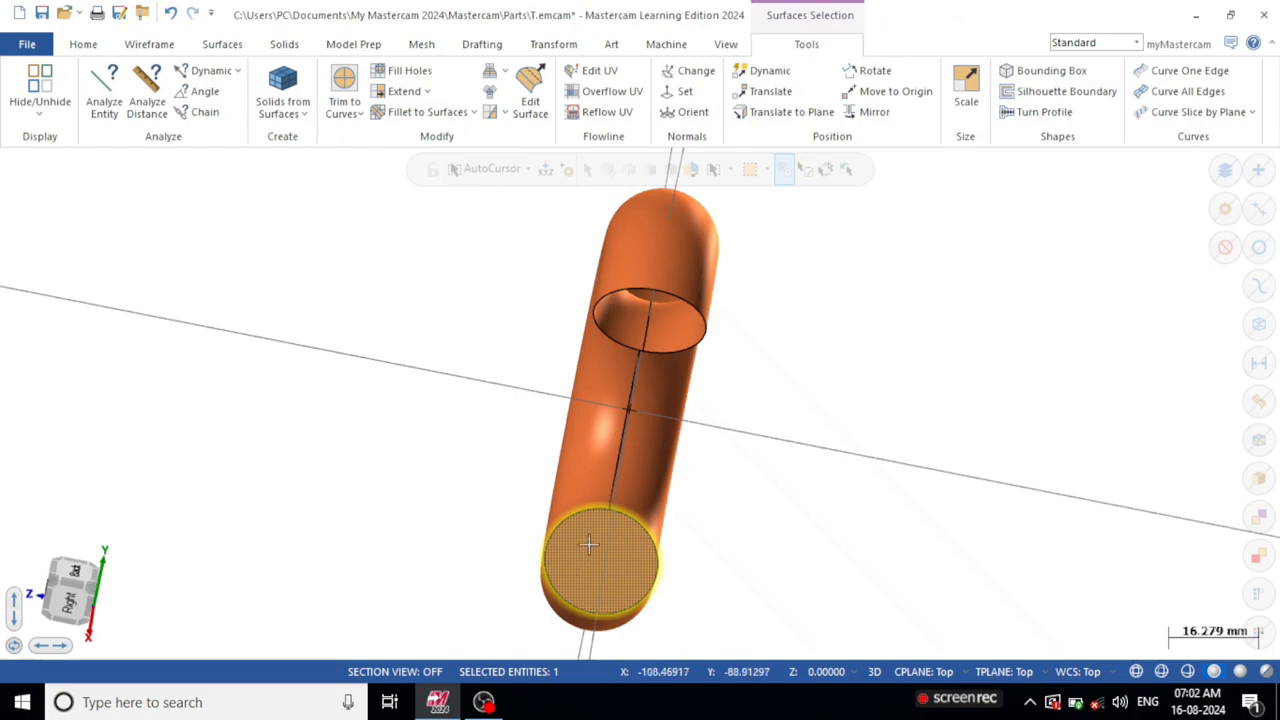
pyautogui.press('Escape')
pyautogui.moveTo(683, 489); pyautogui.dragTo(703, 462, button='middle')
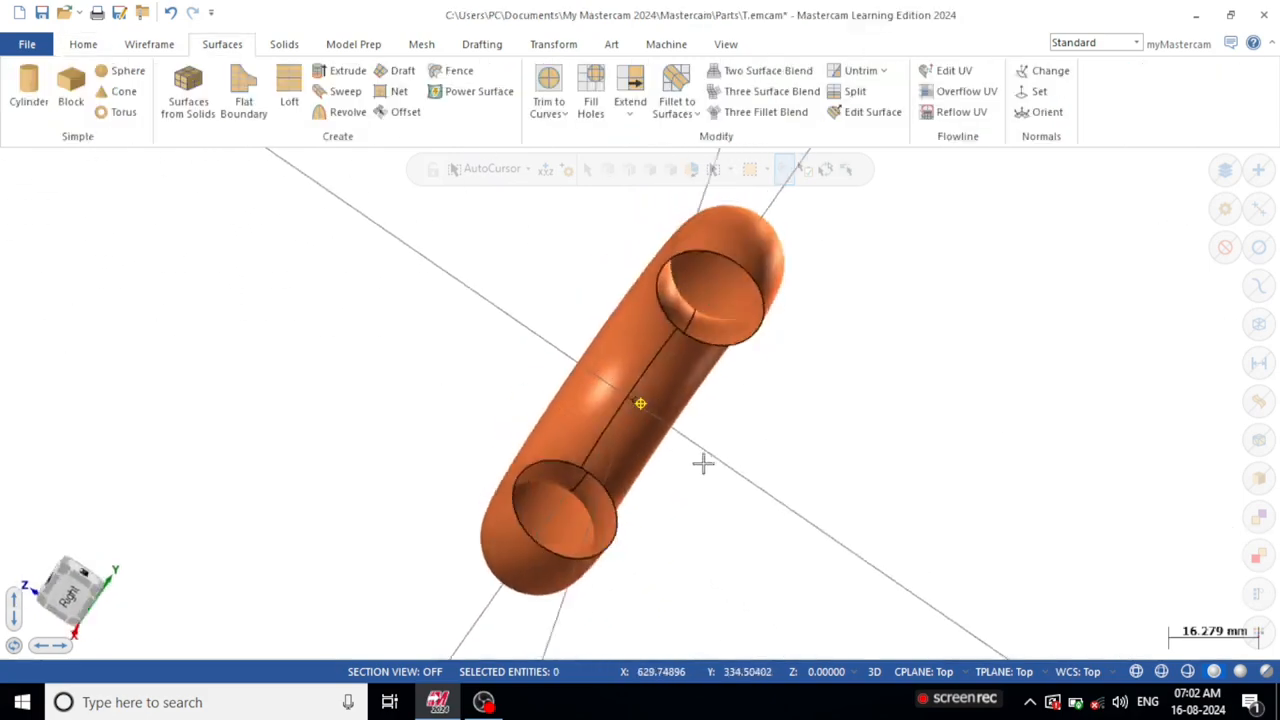
pyautogui.hotkey('alt', '1')
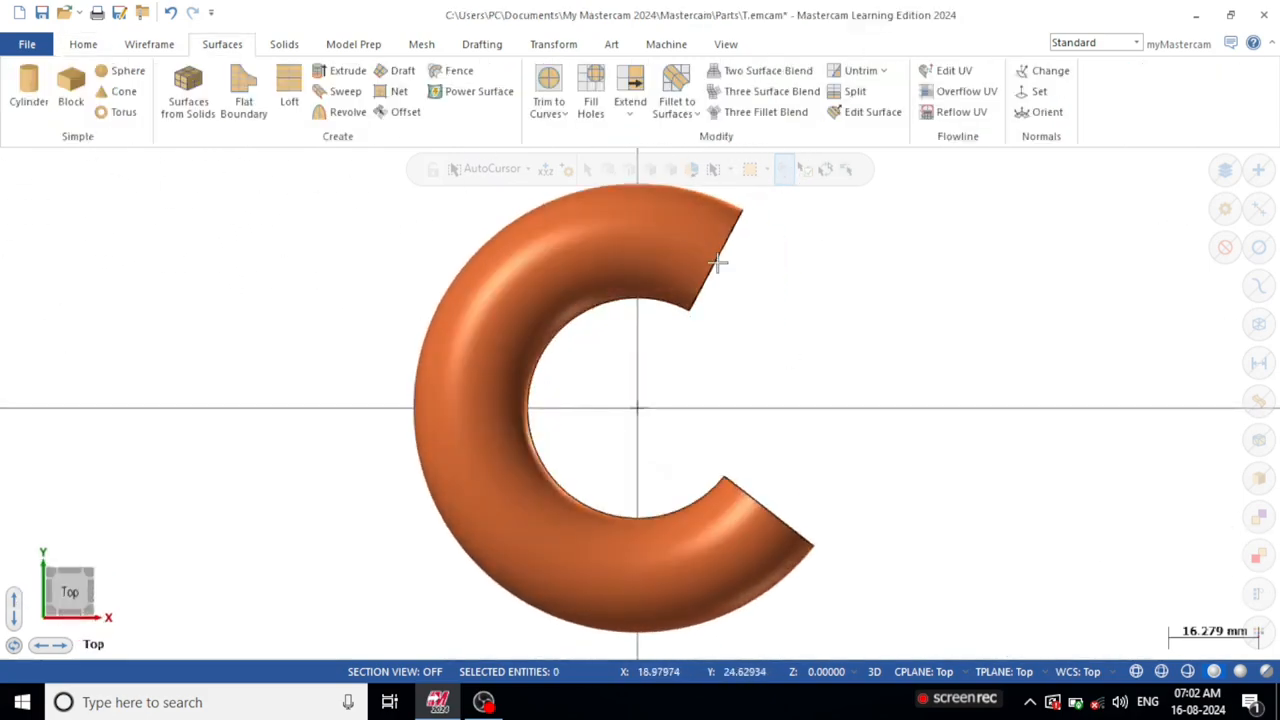
# Change the remaining torus surface's color to dark orange, and bring back the surface tools.
pyautogui.click(718, 263)
pyautogui.click(83, 46)
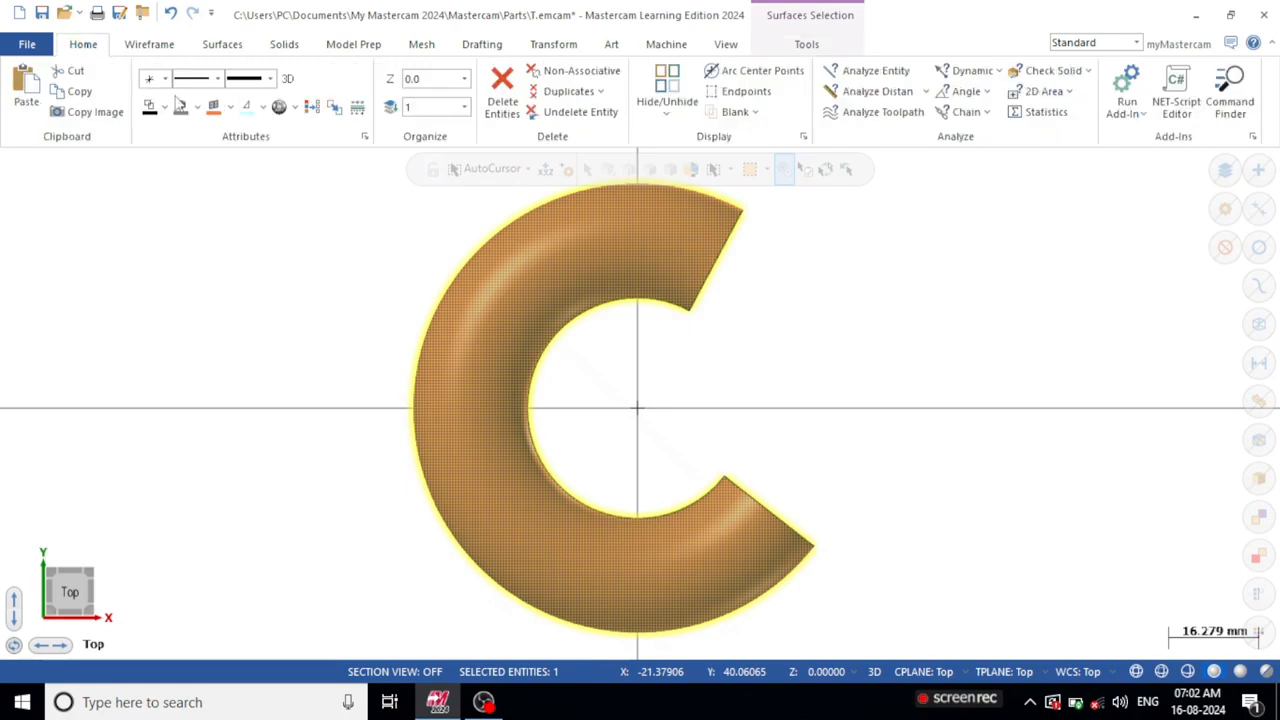
pyautogui.click(227, 112)
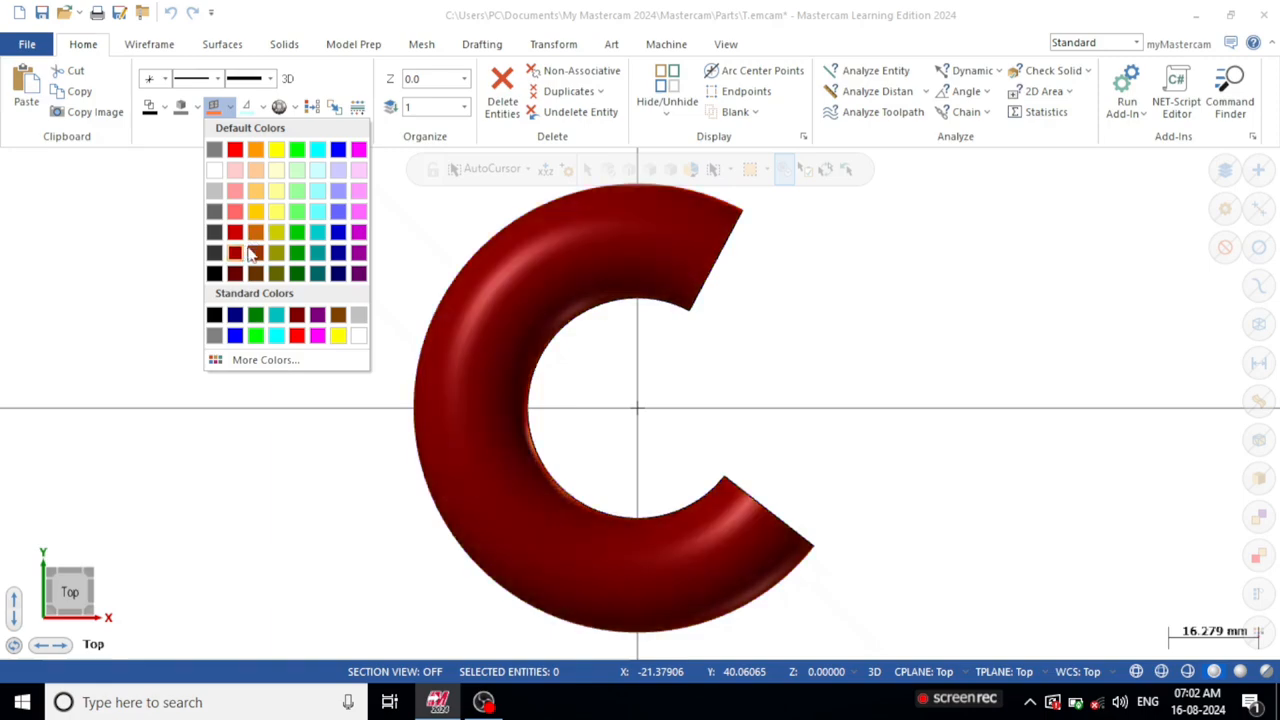
pyautogui.click(250, 236)
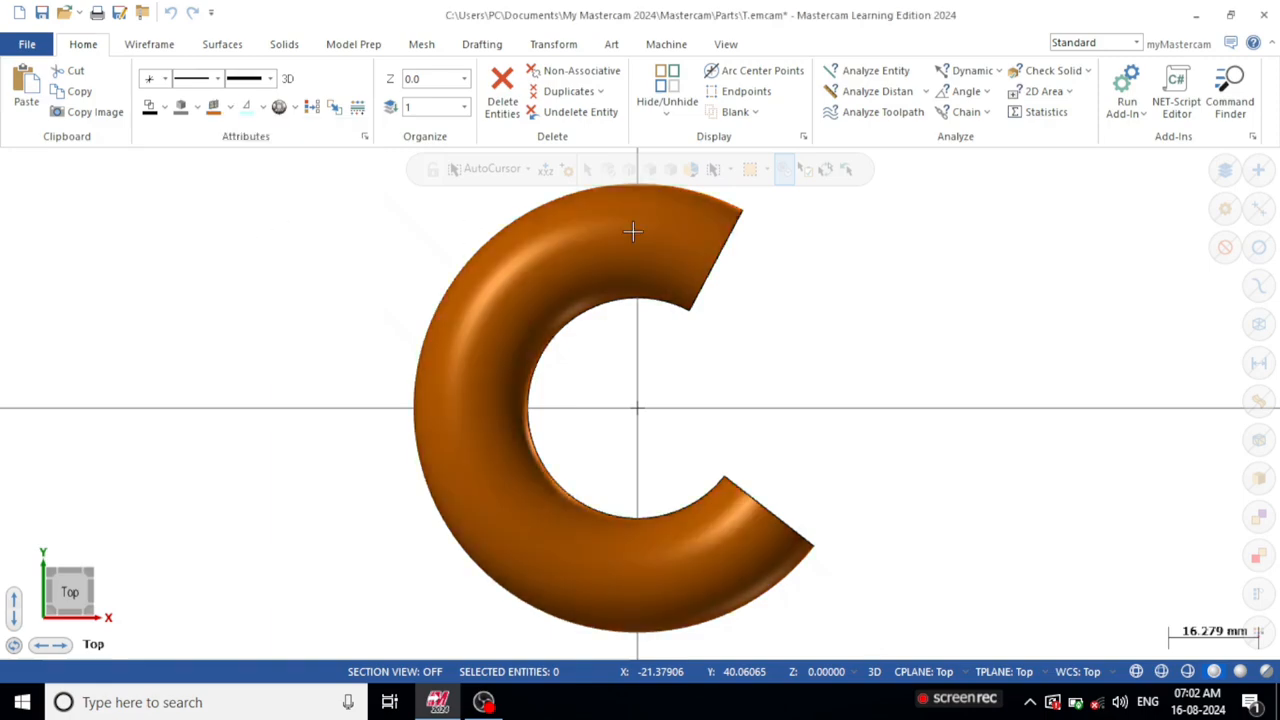
pyautogui.moveTo(632, 229); pyautogui.dragTo(711, 234, button='middle')
pyautogui.hotkey('alt', '1')
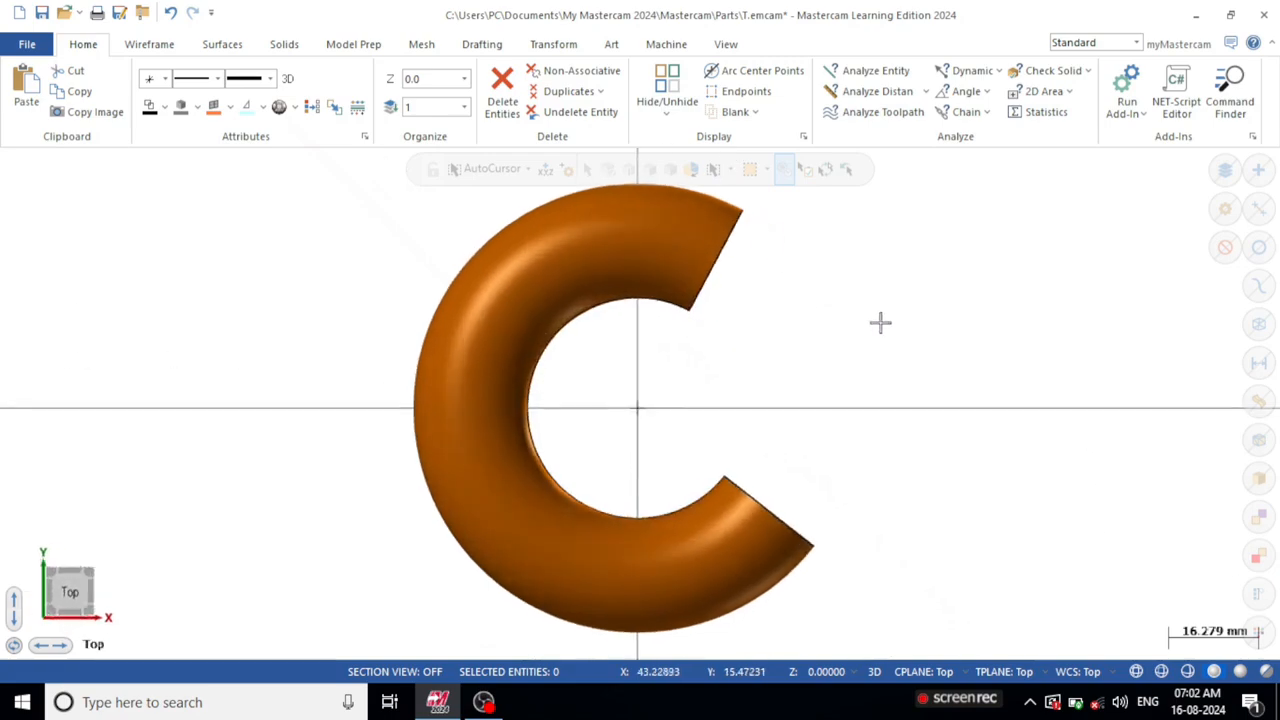
pyautogui.click(224, 45)
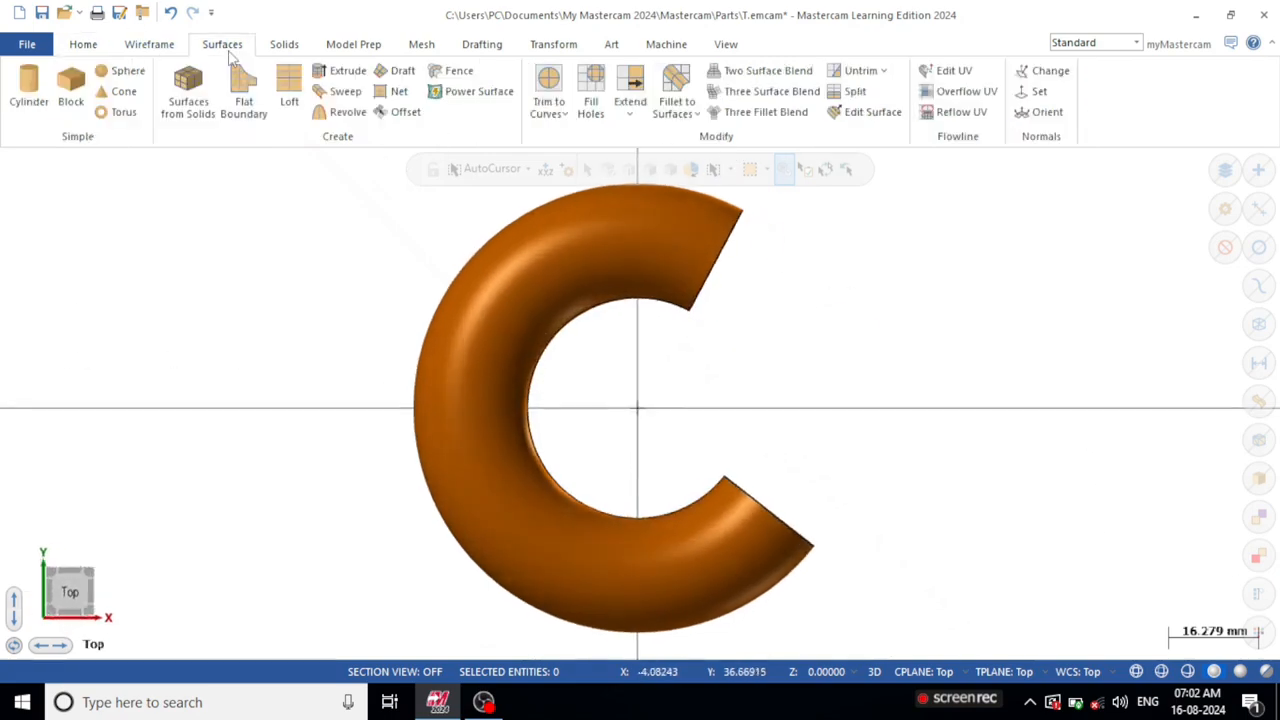